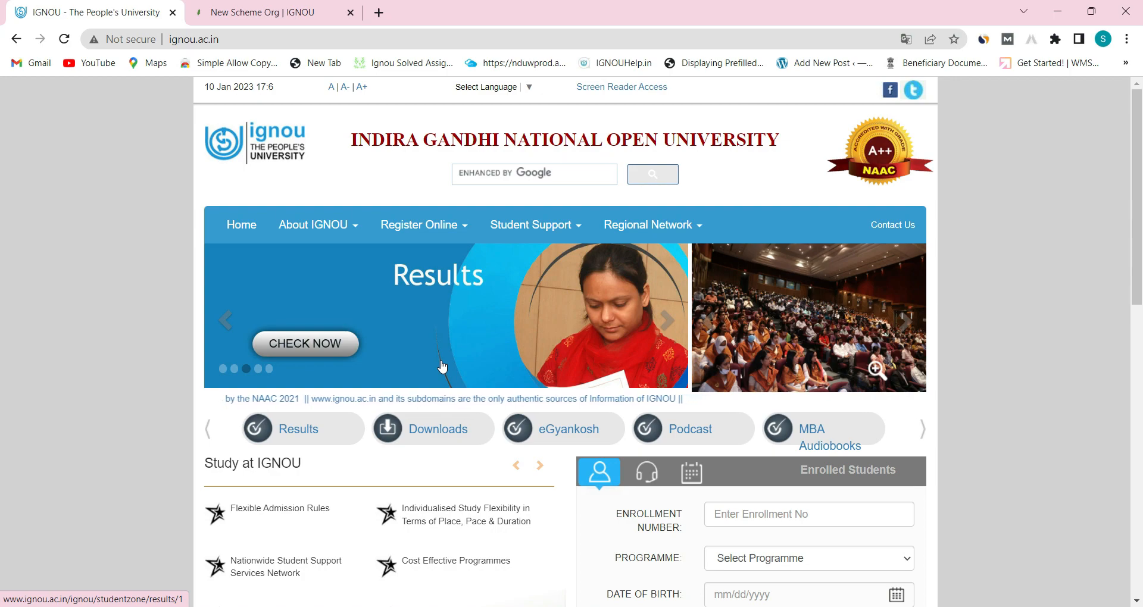
- Switch to the newscheme.org site and open its article "IGNOU Admission 2023 started, Direct link of Admission"
key(ctrl+Tab)
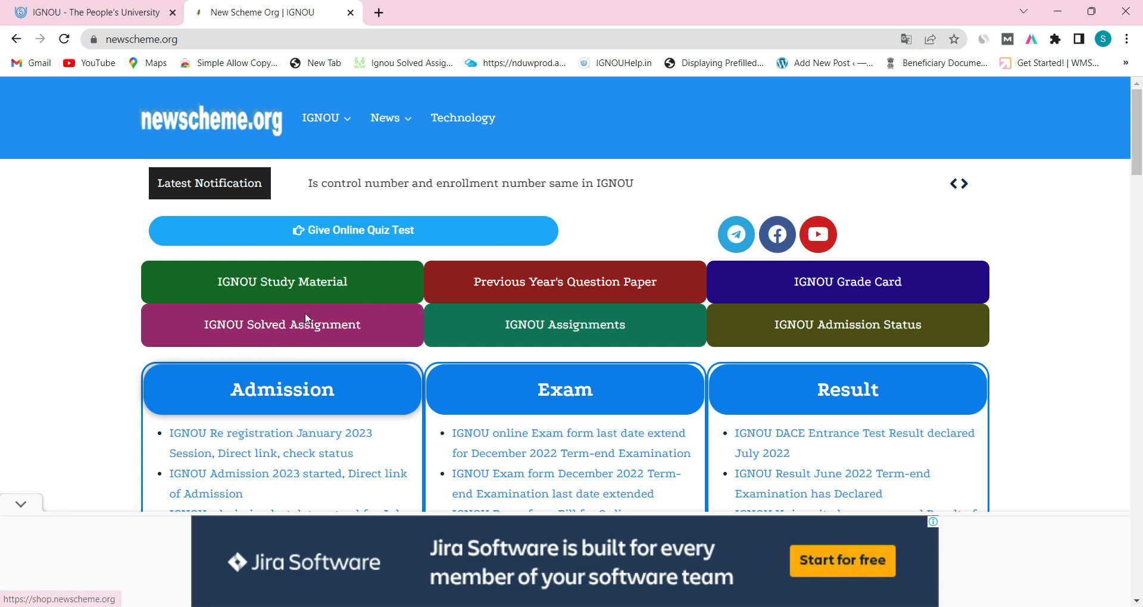
scroll(236, 244, down, 3)
scroll(235, 244, down, 2)
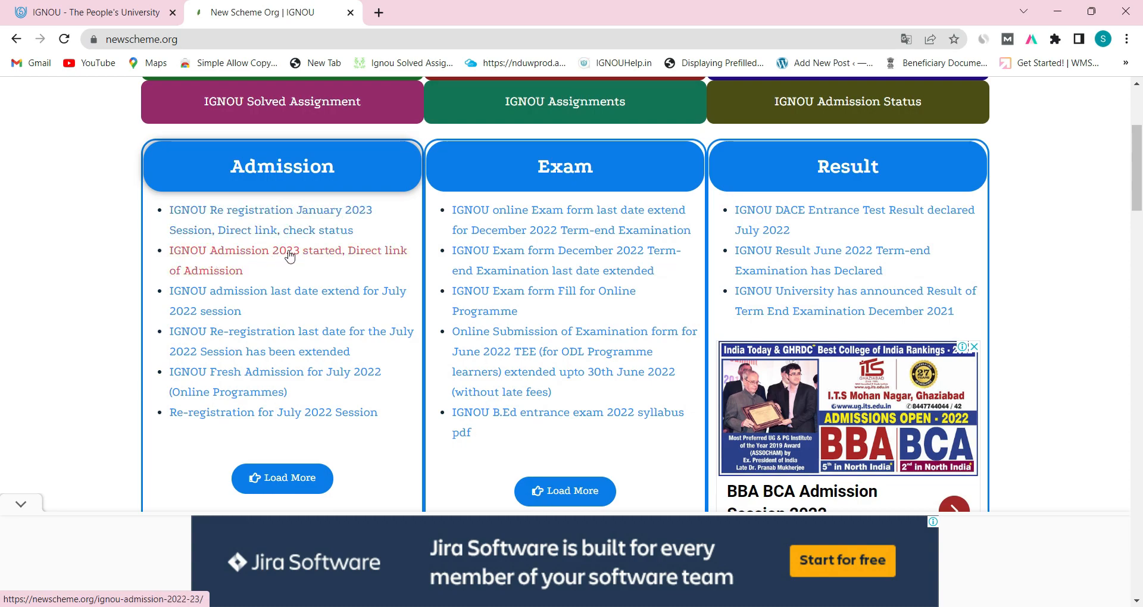
click(243, 253)
- Read the article's admission steps, required documents, important dates and fees structure for the January 2023 session
scroll(411, 388, down, 4)
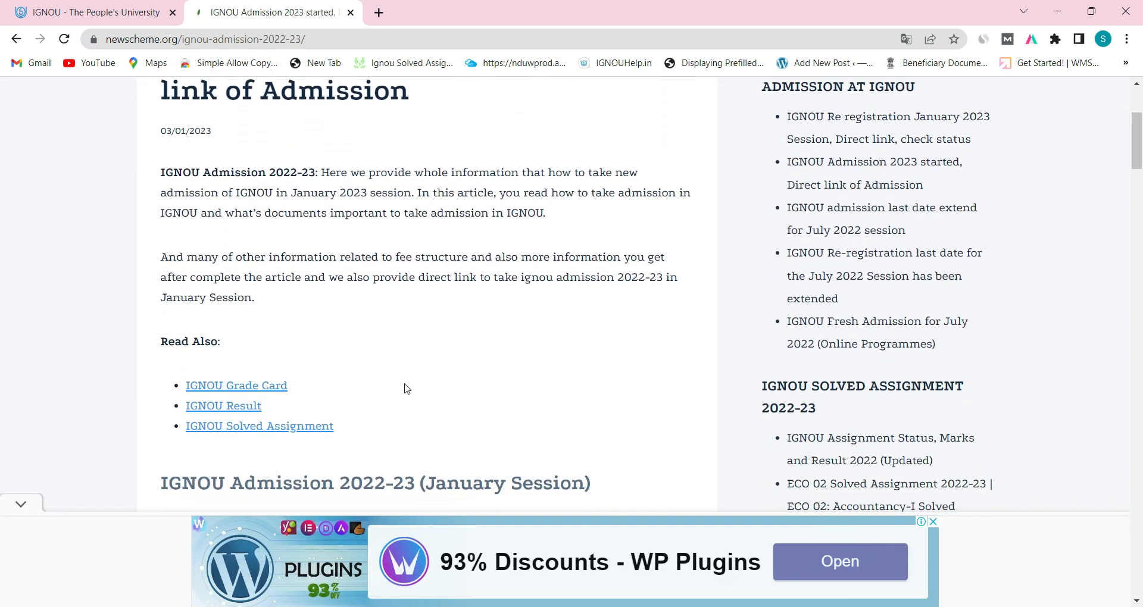
scroll(407, 388, down, 5)
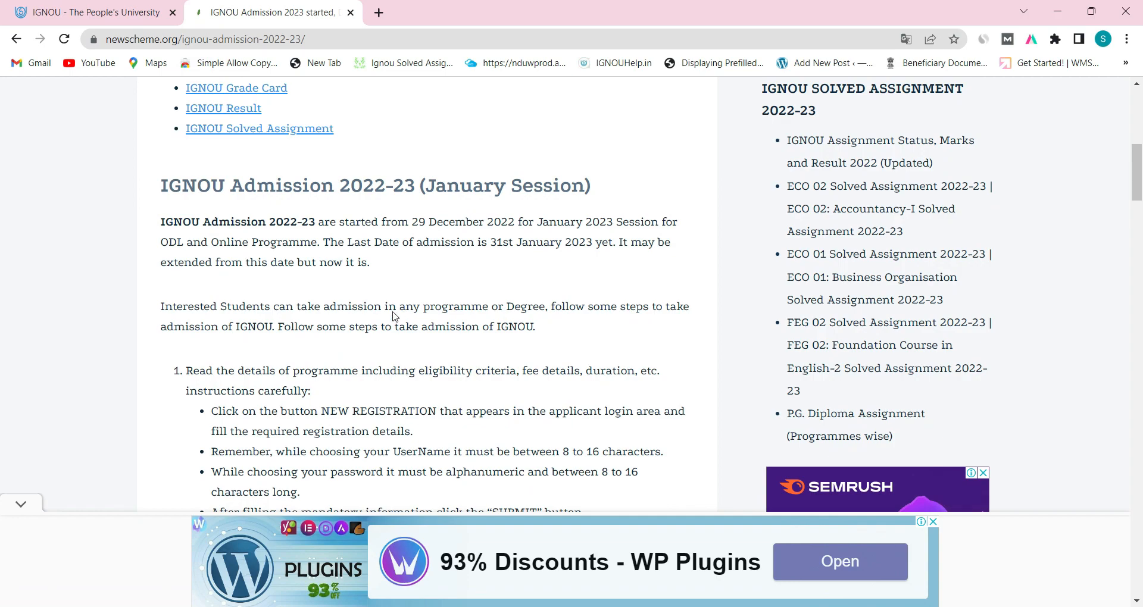
scroll(393, 341, down, 5)
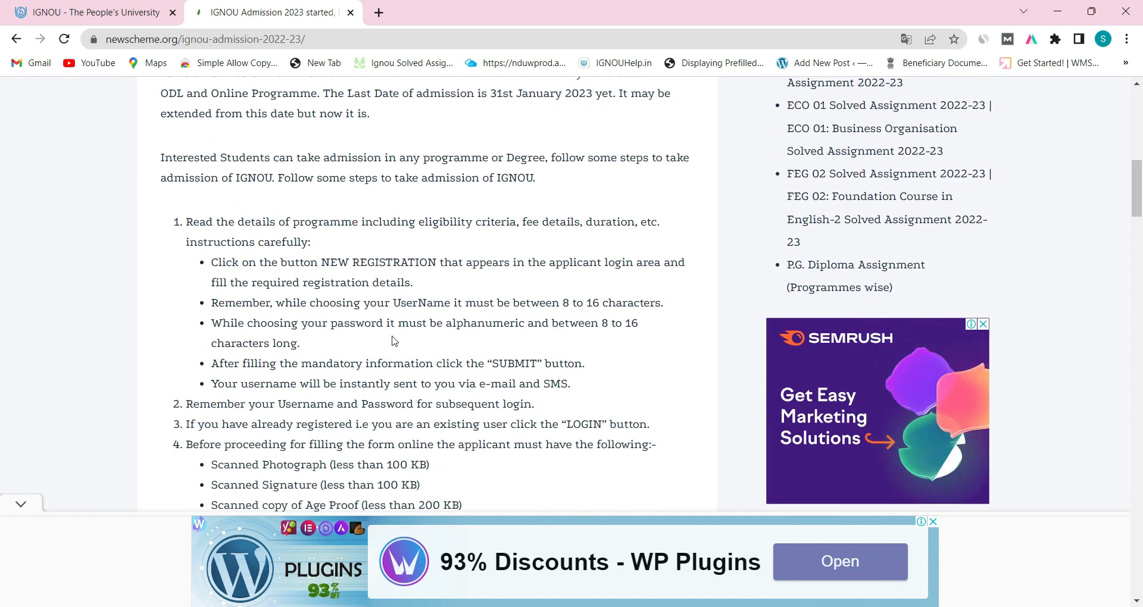
scroll(393, 341, down, 1)
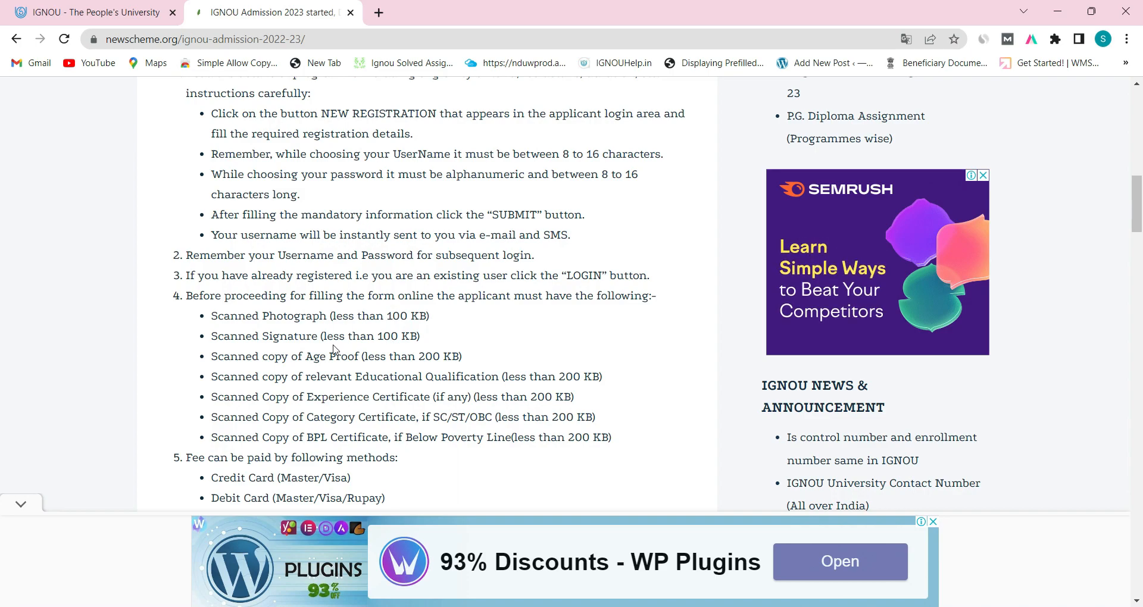
scroll(334, 354, down, 4)
scroll(336, 350, down, 4)
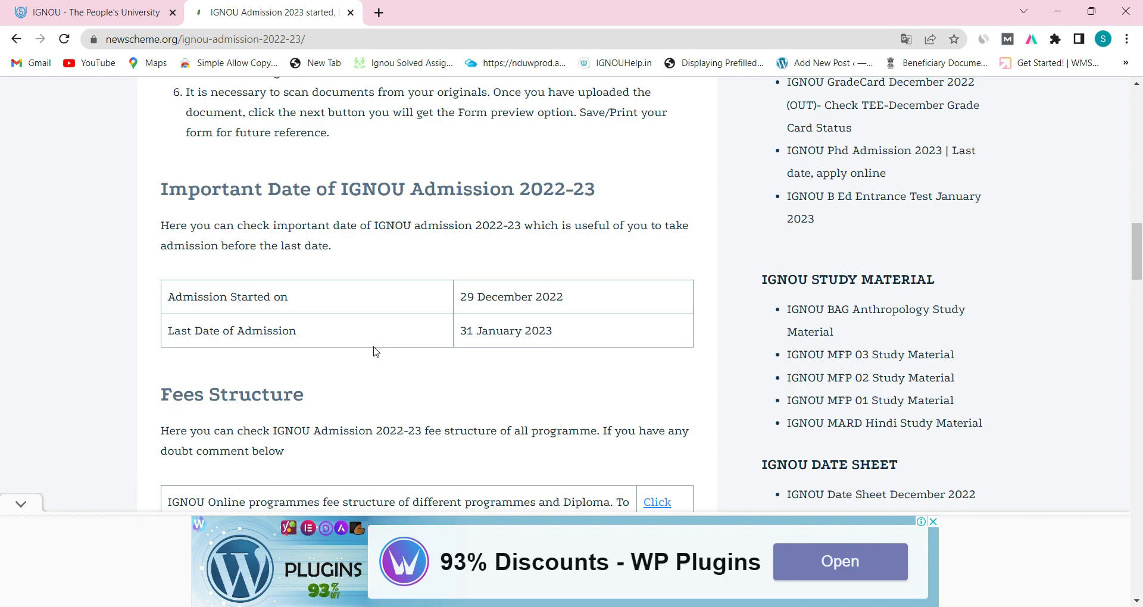
scroll(376, 351, down, 1)
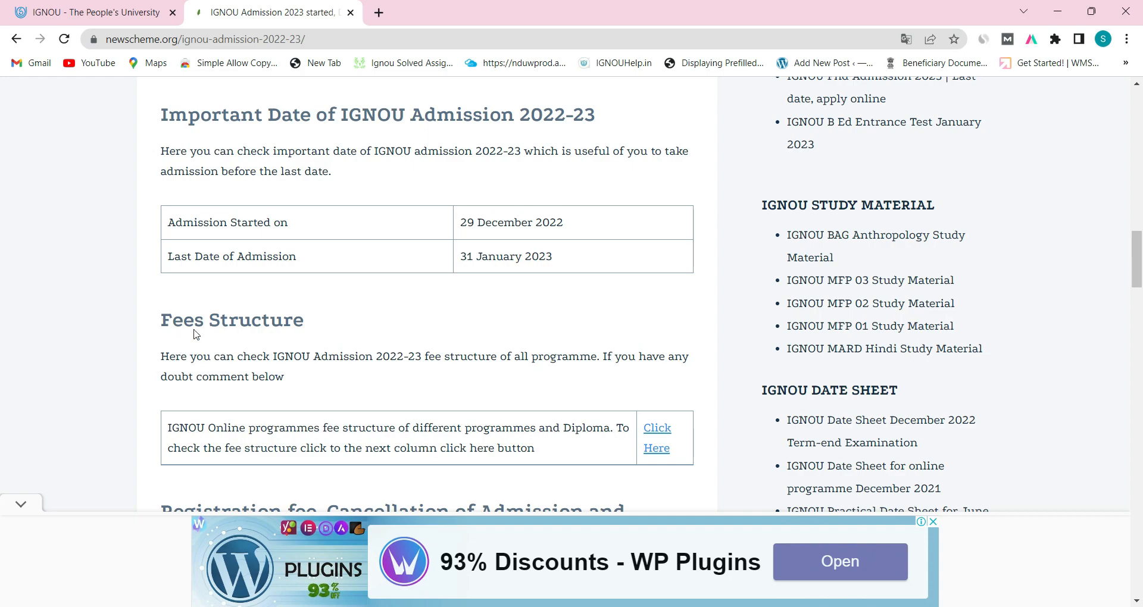
scroll(205, 332, down, 3)
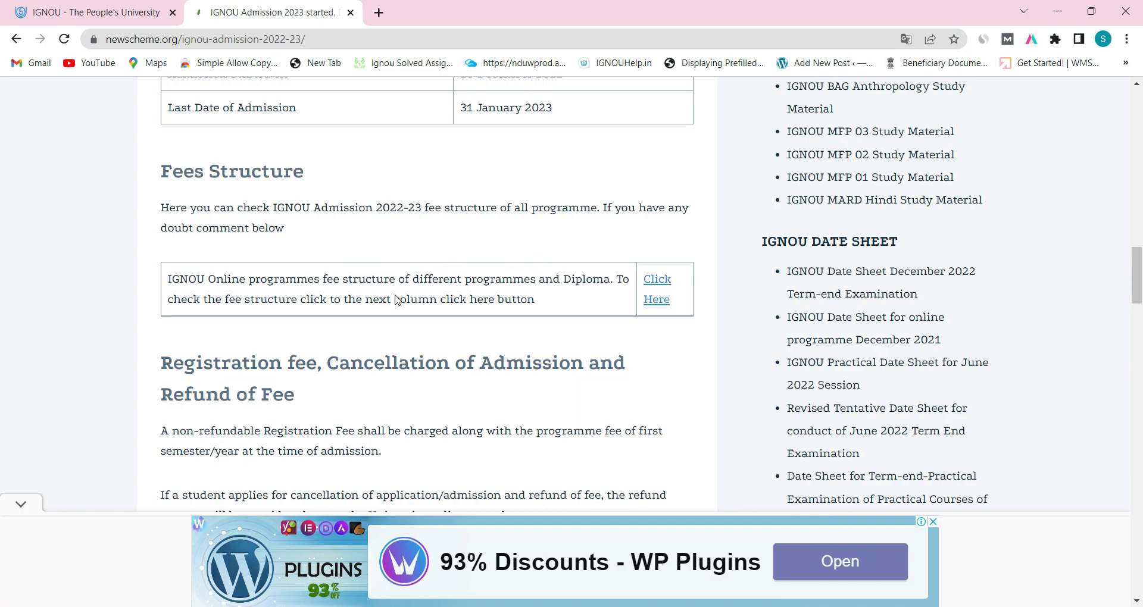
- Follow the article's admission link for the ODL Program and open the new registration form on the admission portal
scroll(397, 300, down, 10)
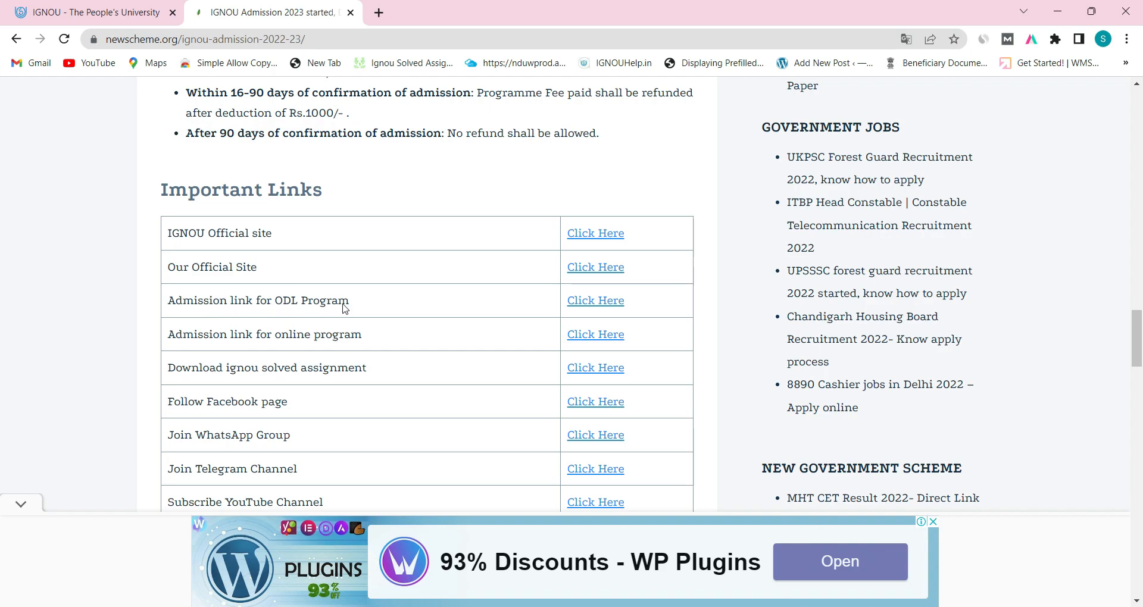
click(593, 305)
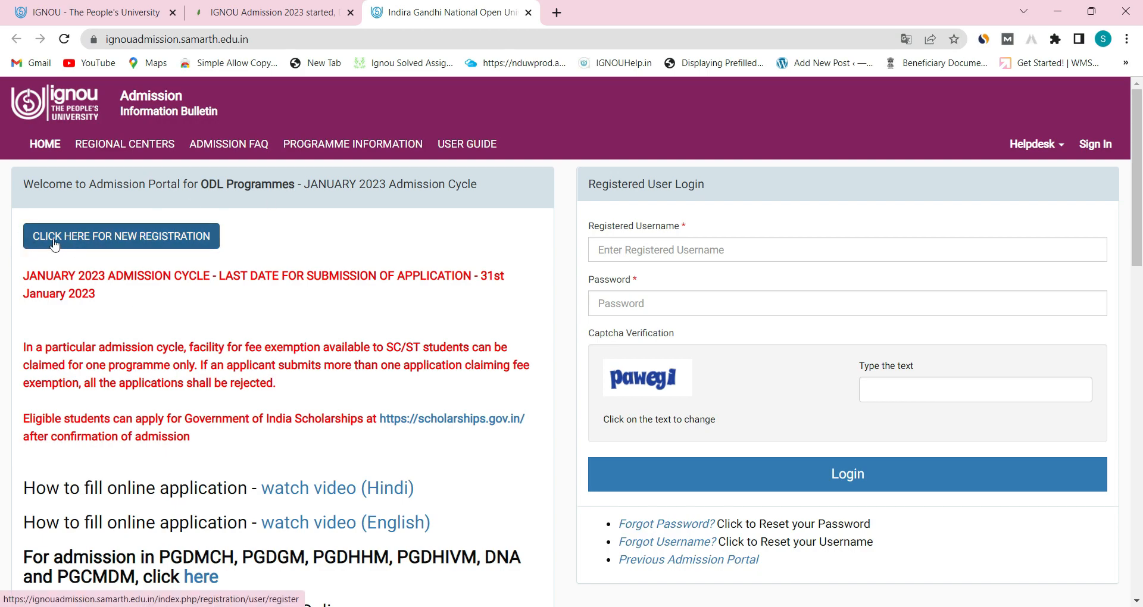
click(113, 243)
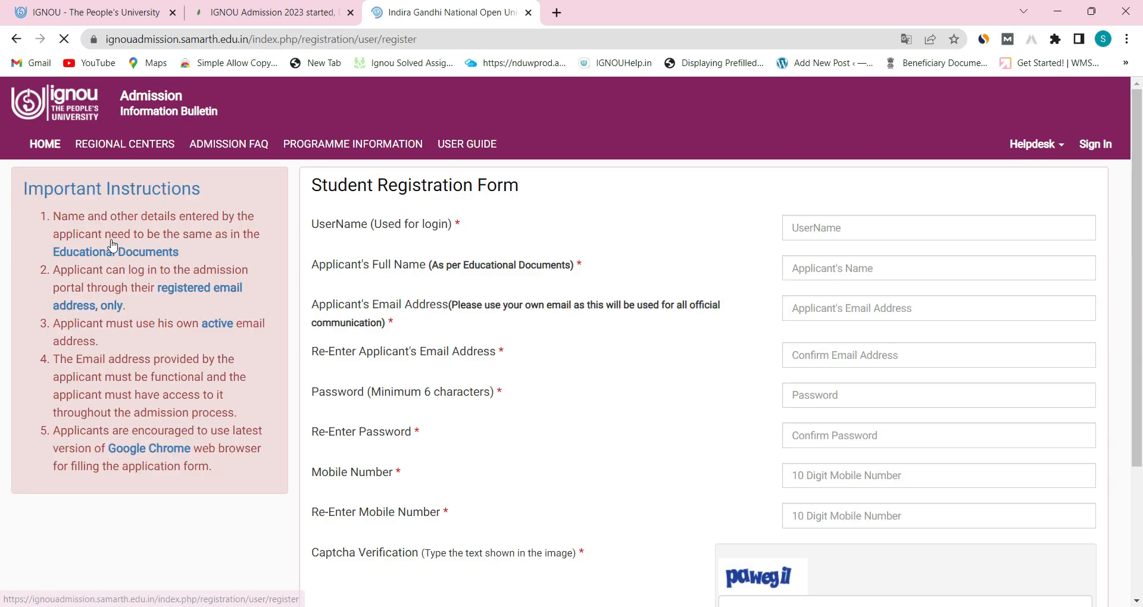
- Fill in the student registration form with the username, full name, e-mail address, password, mobile number and captcha, and register the account
scroll(685, 226, down, 2)
scroll(744, 209, up, 1)
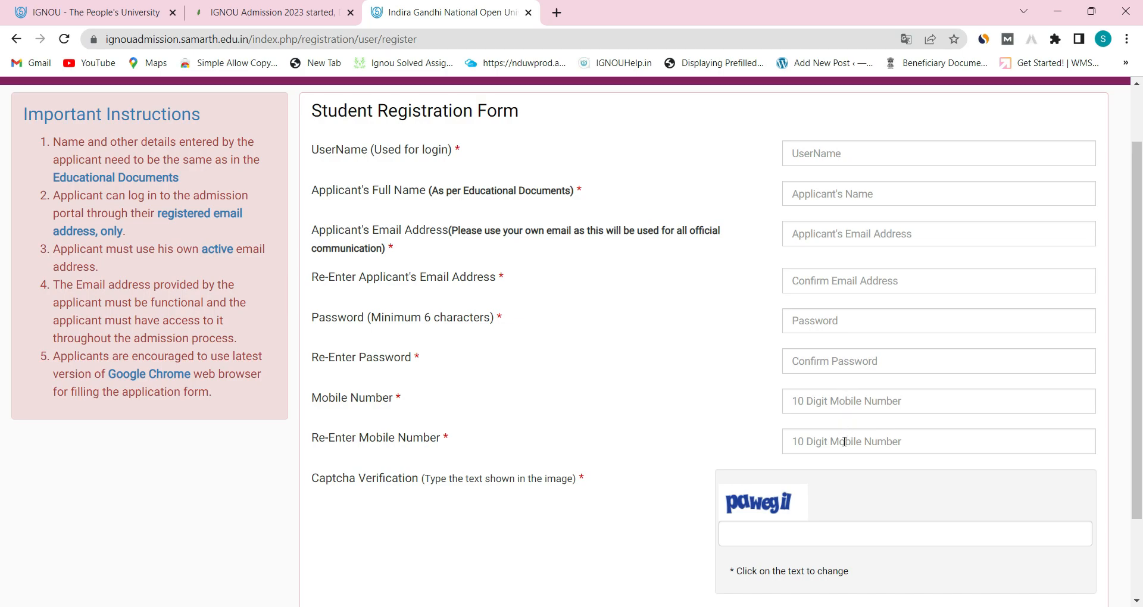
scroll(783, 427, down, 1)
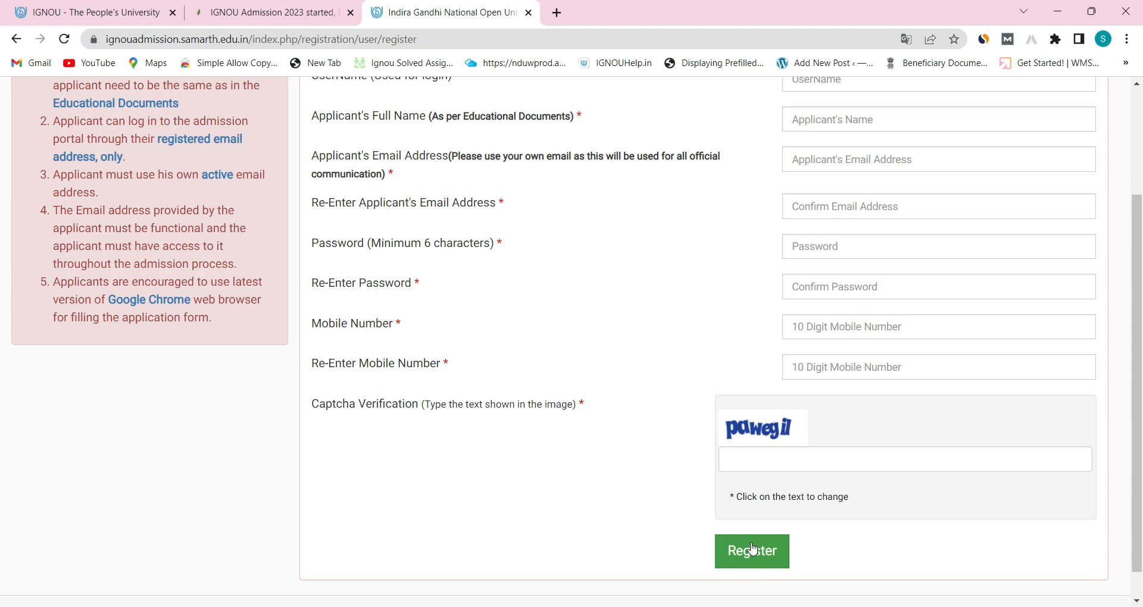
scroll(661, 352, up, 3)
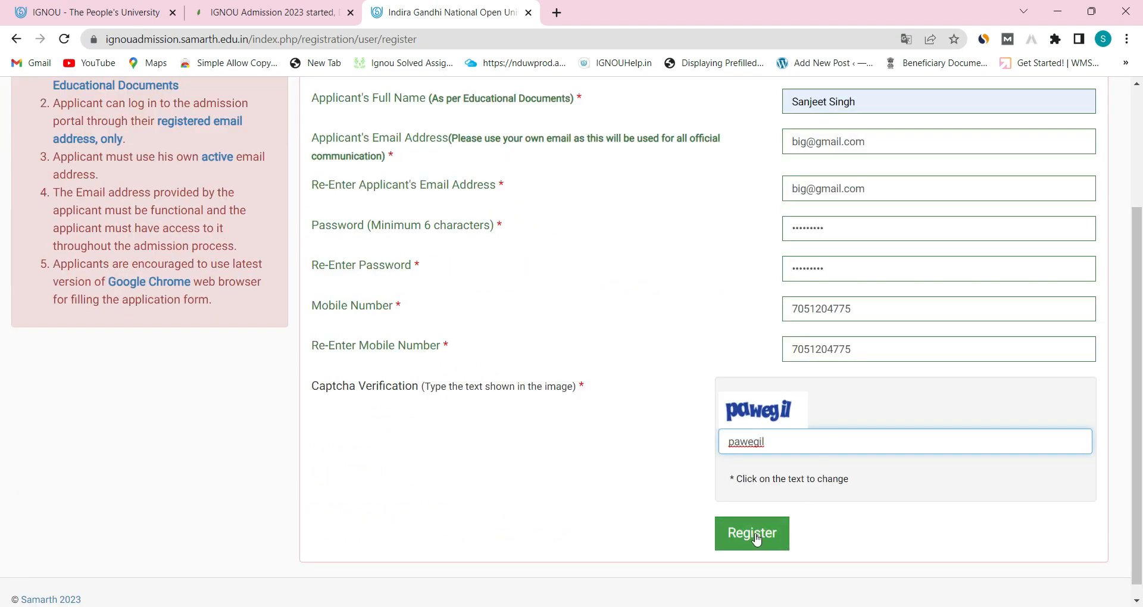
click(757, 540)
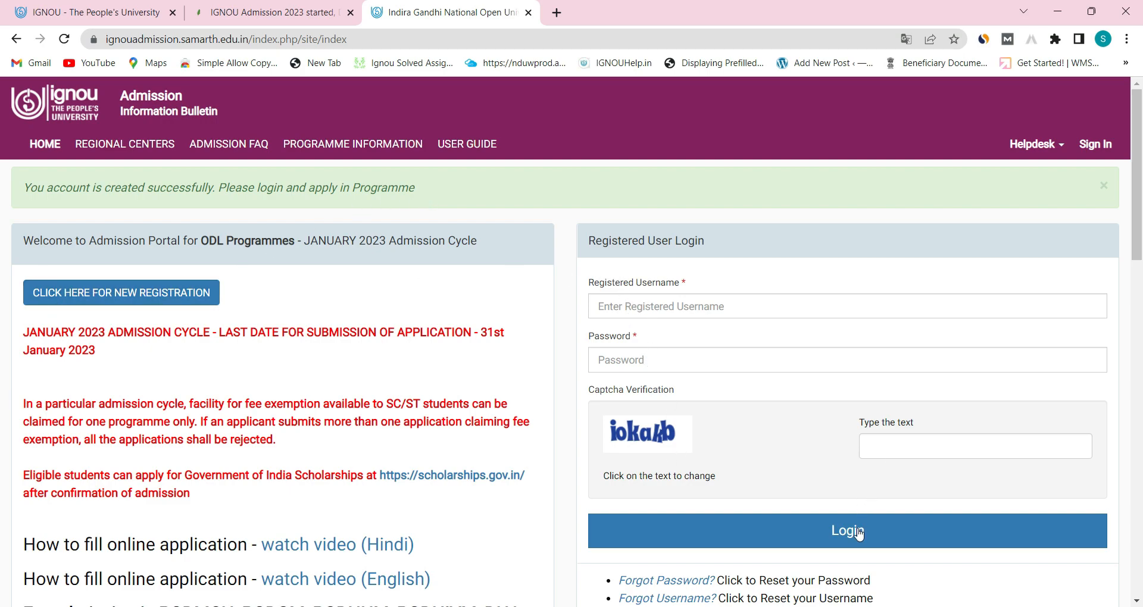
- Log in as a registered user with the username, account password and captcha text
click(657, 304)
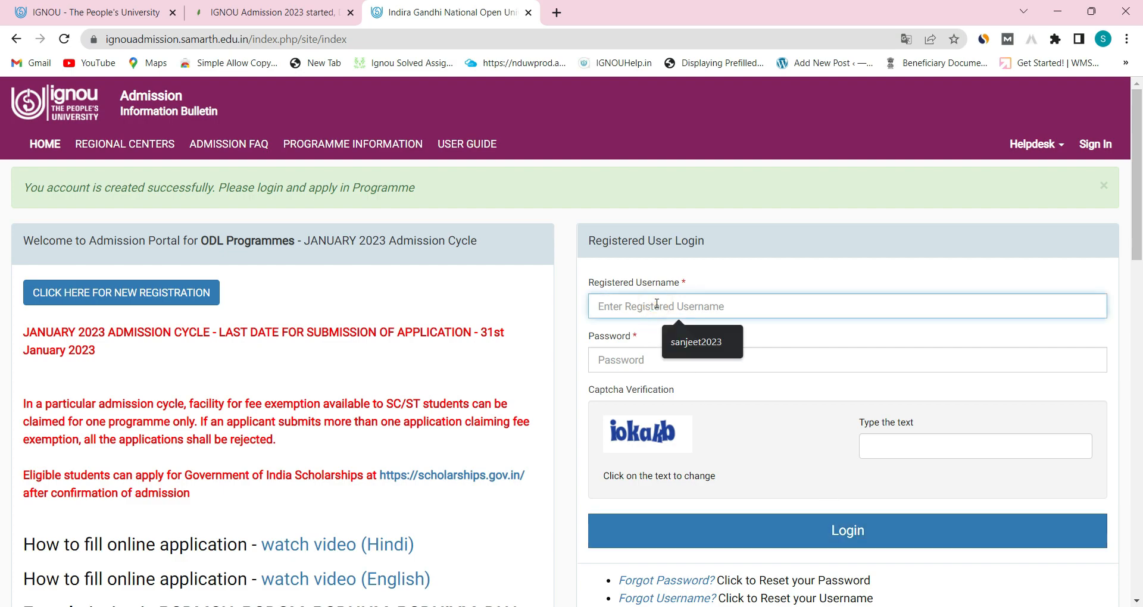
click(632, 367)
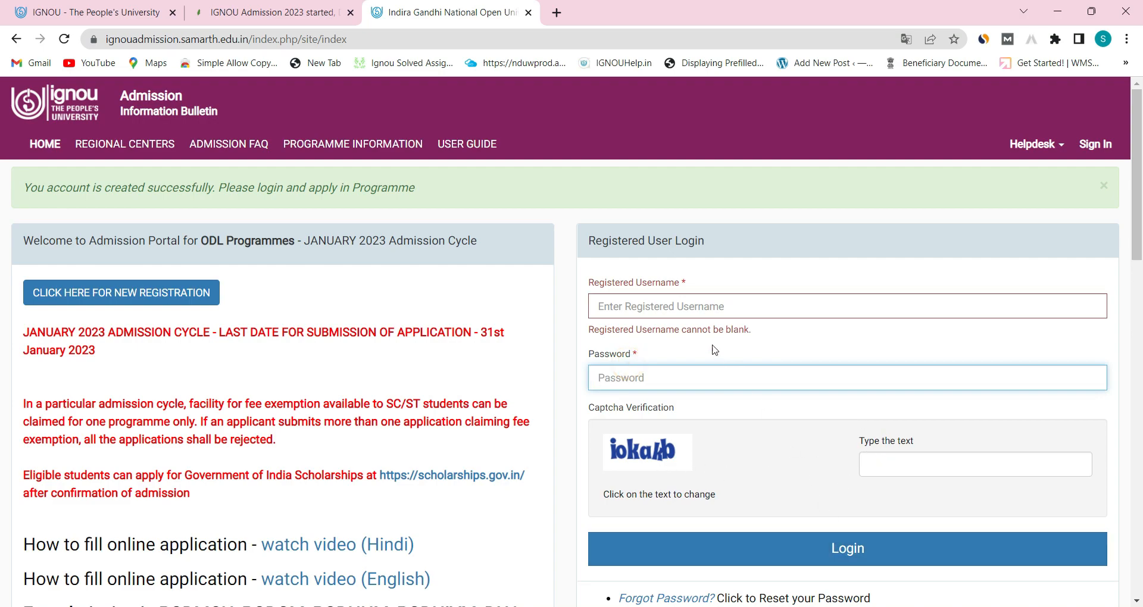
scroll(688, 312, down, 1)
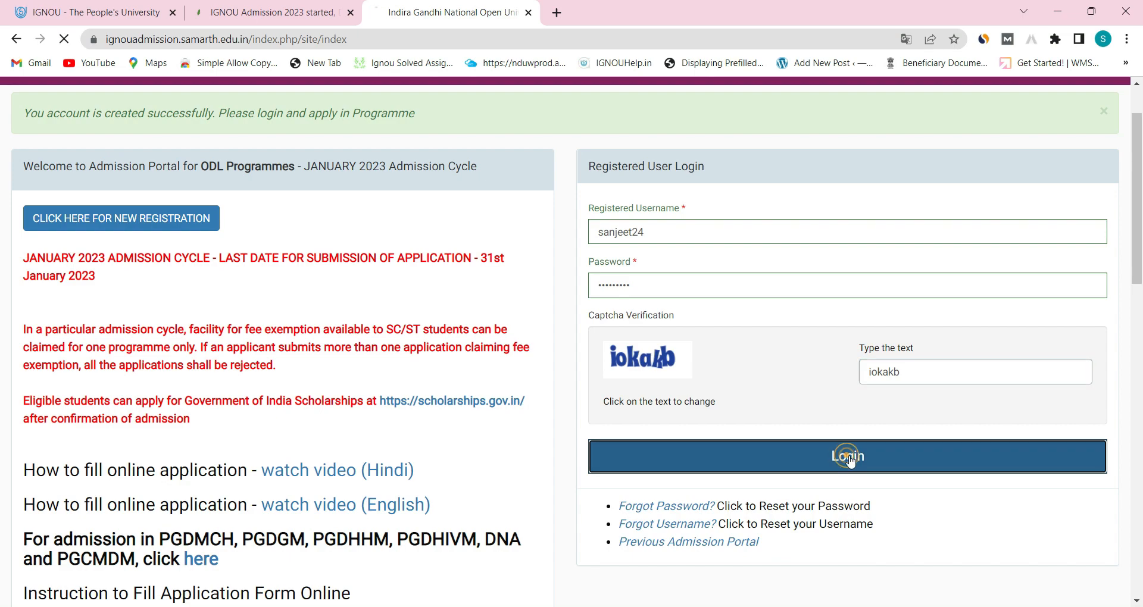
click(846, 456)
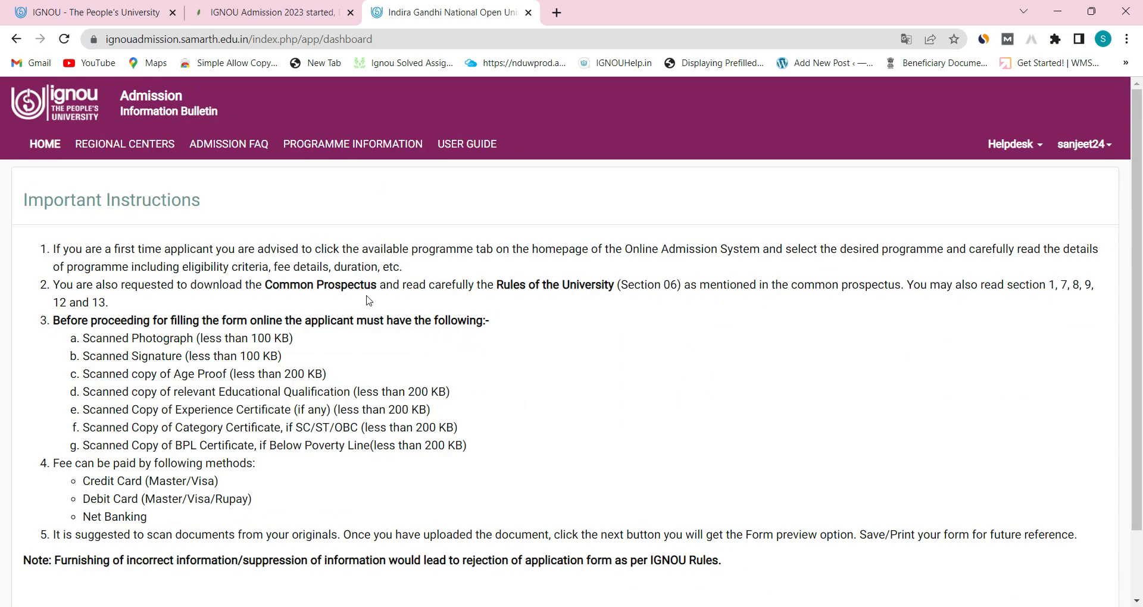
- Read the important instructions, confirm having read the important information, and submit the confirmation
scroll(344, 305, down, 1)
scroll(344, 305, up, 1)
scroll(177, 403, down, 3)
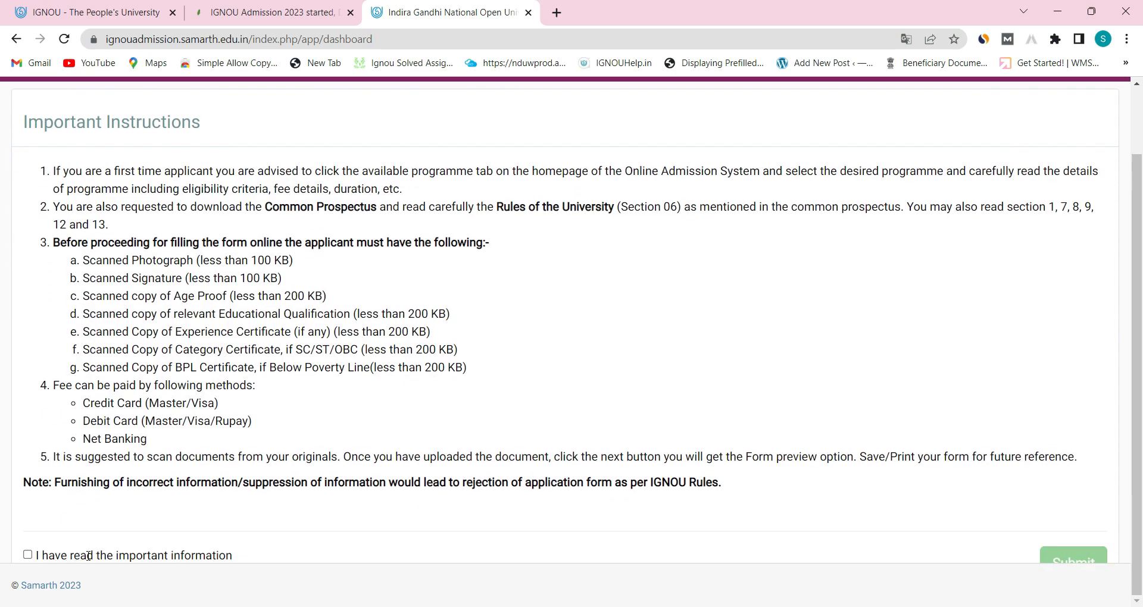
click(28, 555)
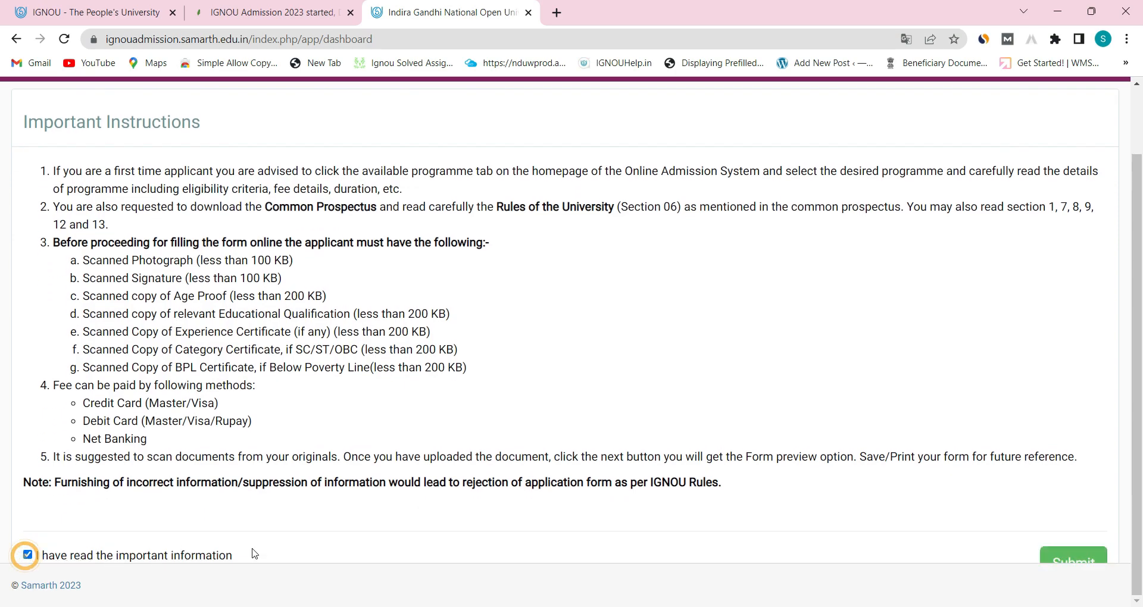
click(1075, 563)
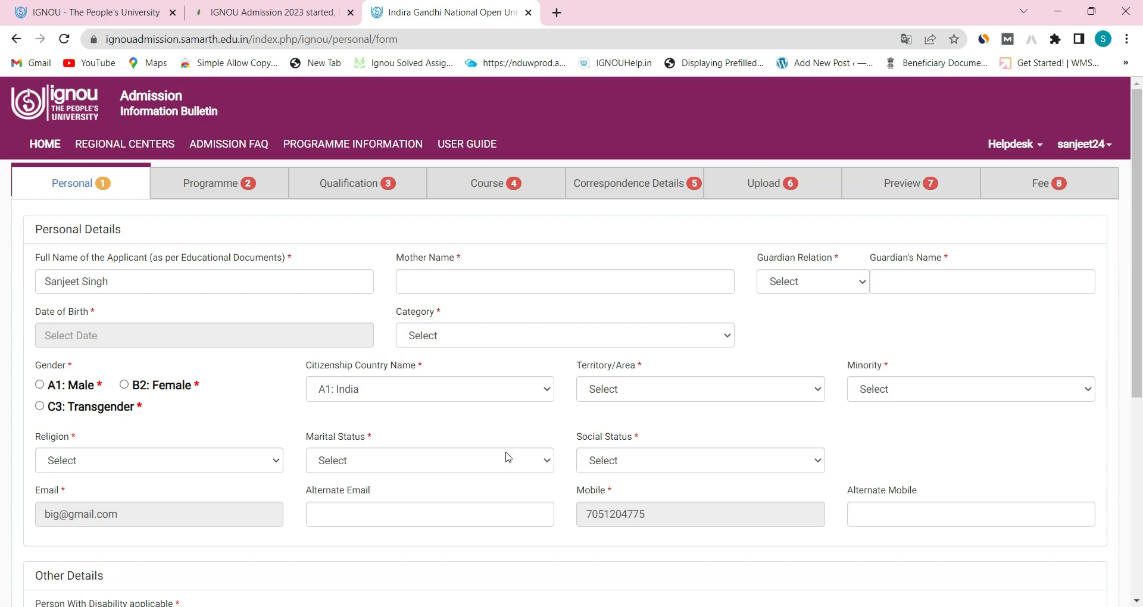
- Look over the personal details form, including the guardian relation options and the guardian's name field
scroll(508, 457, down, 6)
scroll(451, 432, up, 6)
click(813, 281)
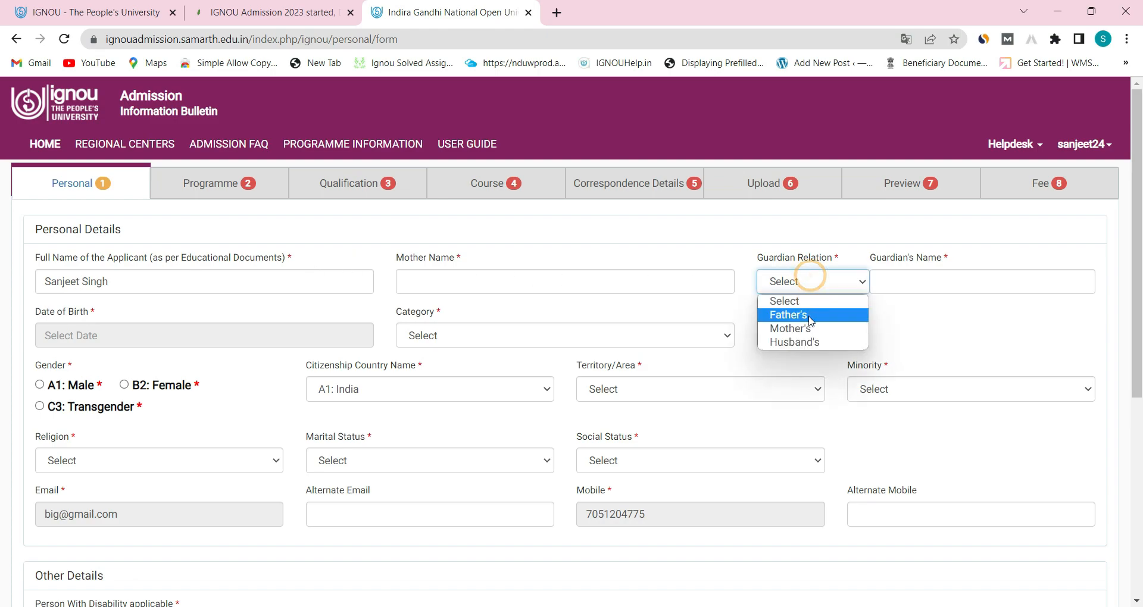
click(893, 287)
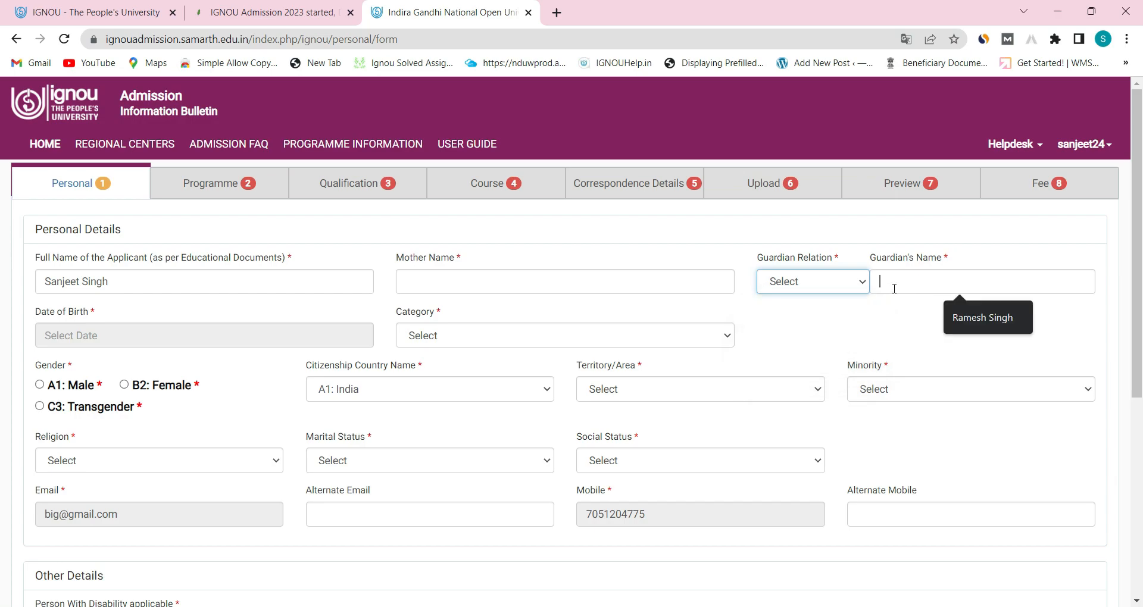
click(894, 288)
- In the personal details, set religion to A1: Hindu, marital status to A1: Single and social status to C3: Not Applicable
scroll(42, 279, down, 1)
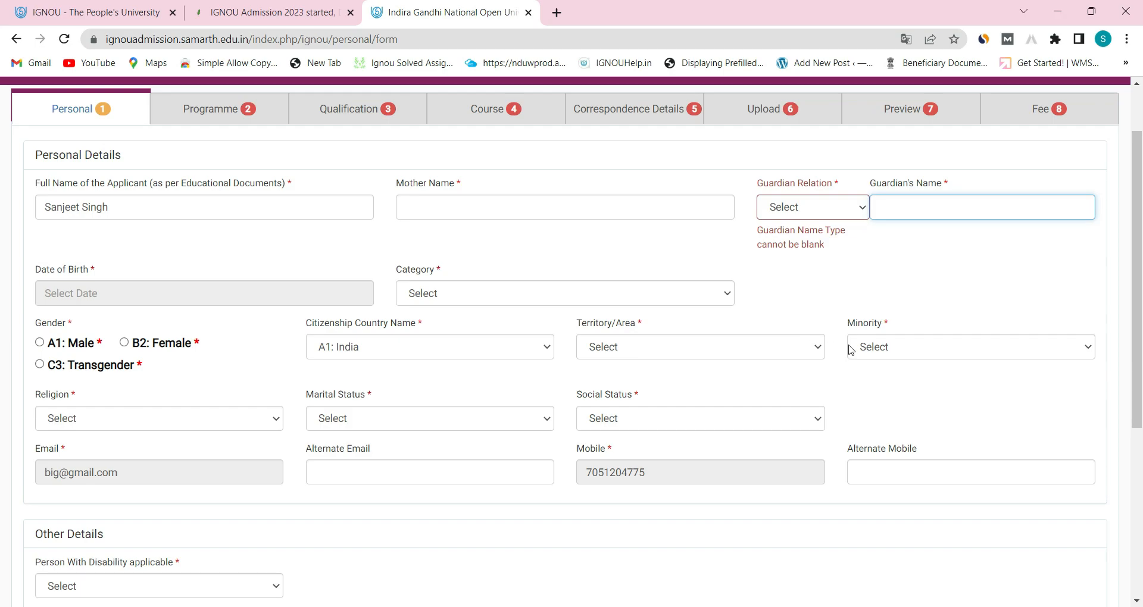
scroll(253, 426, down, 2)
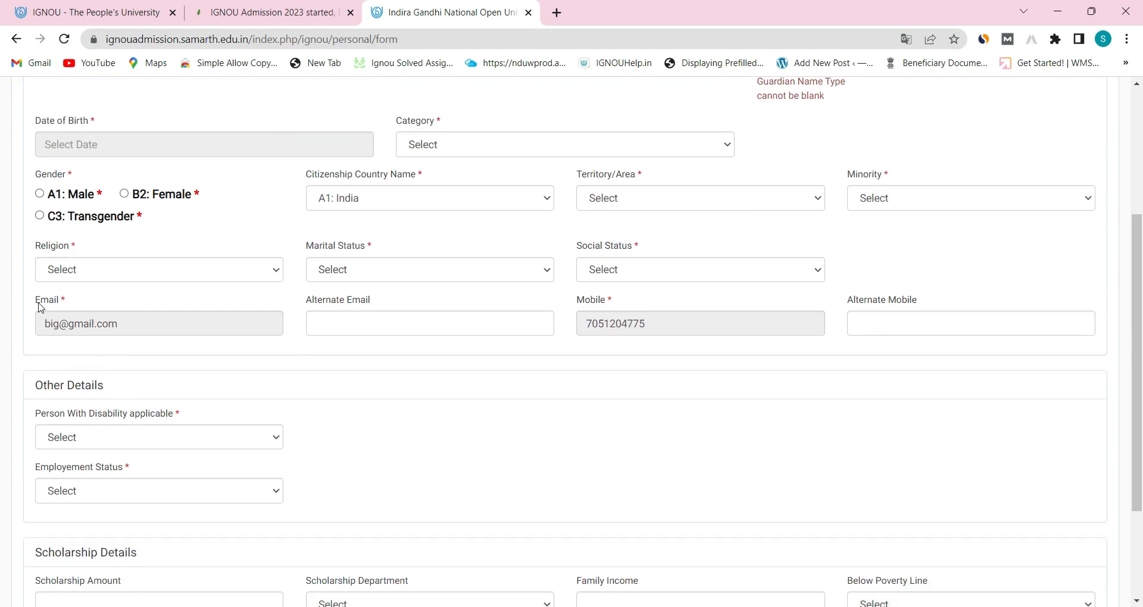
click(69, 270)
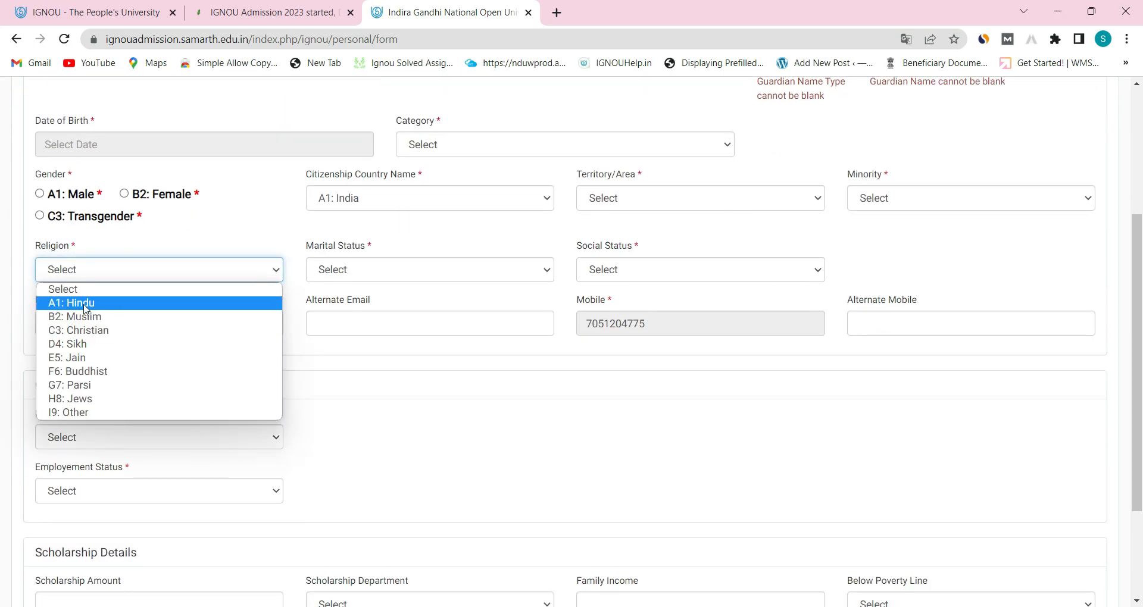
click(83, 304)
click(328, 268)
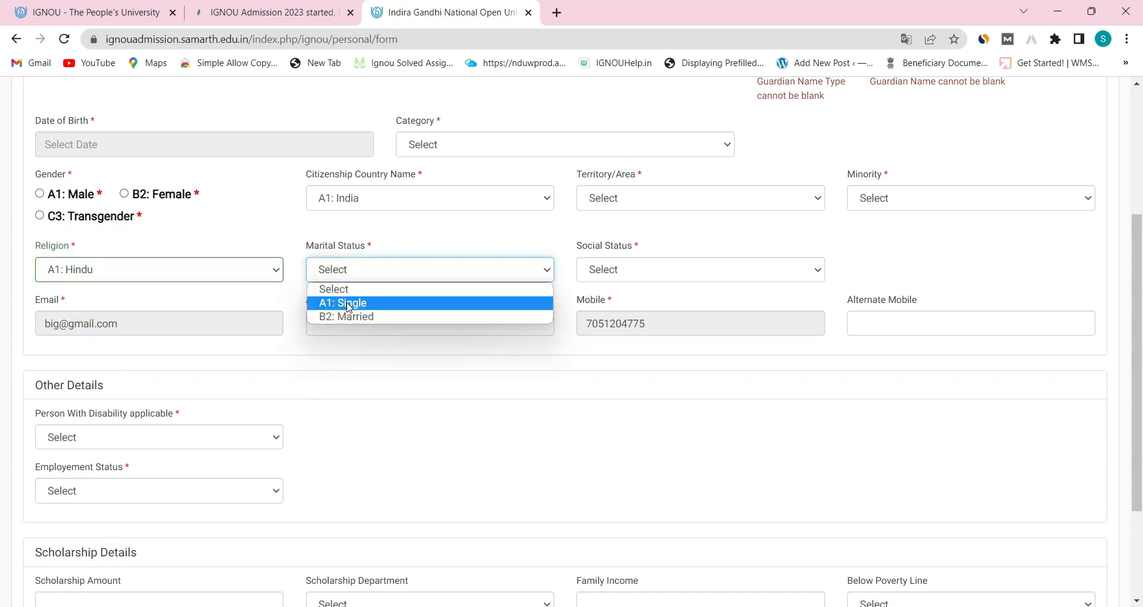
click(346, 301)
click(617, 269)
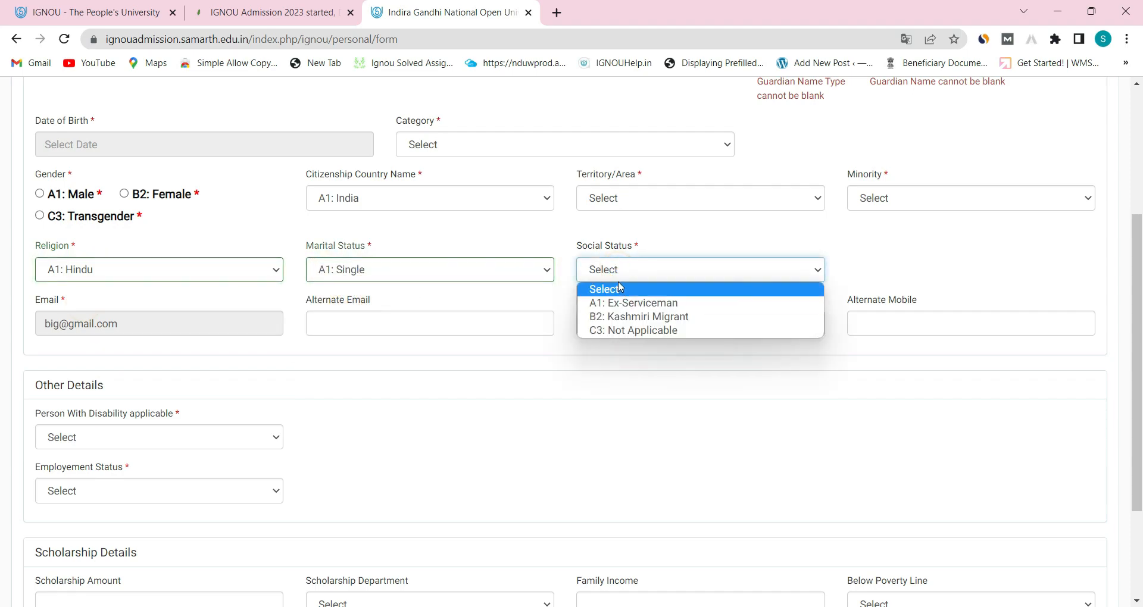
click(628, 331)
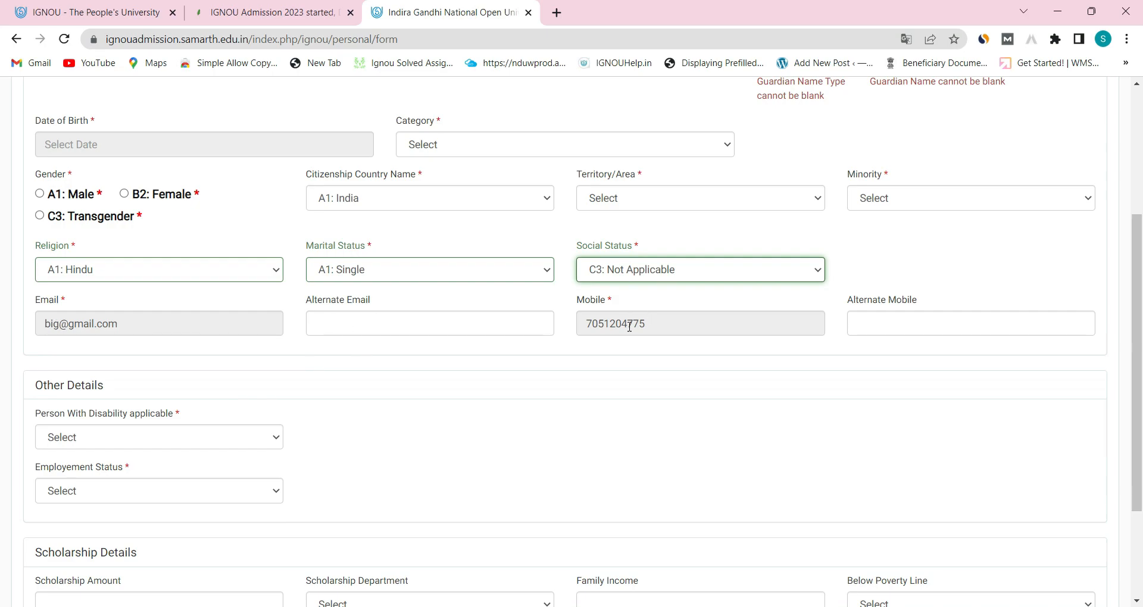
- In the other details, set the person with disability field to B2: No and the employment status to A1: Unemployed
scroll(629, 326, down, 1)
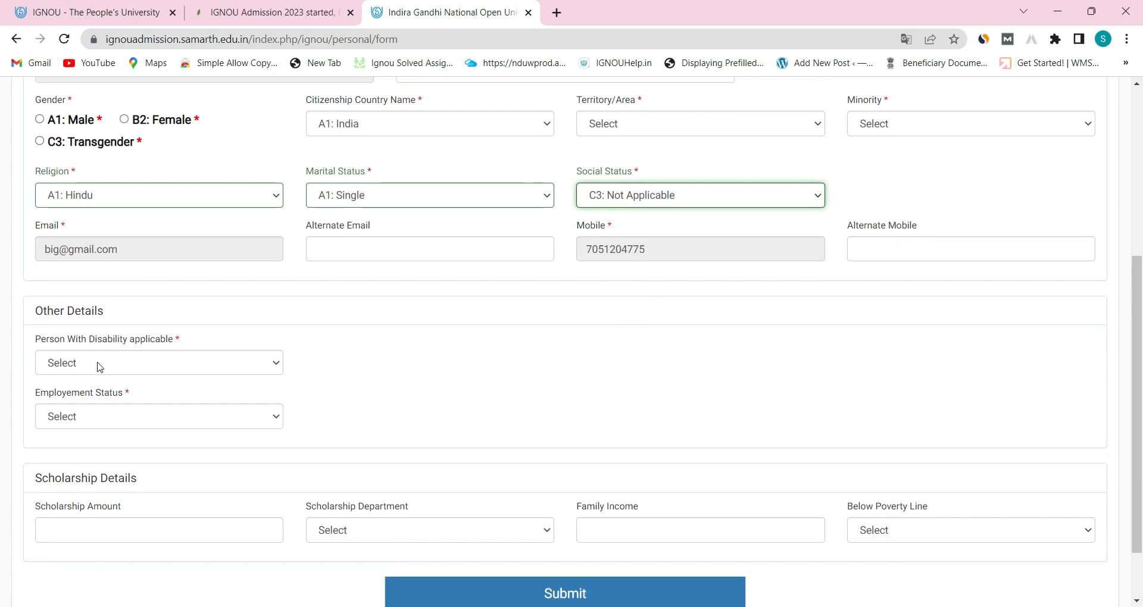
scroll(62, 360, down, 1)
click(60, 292)
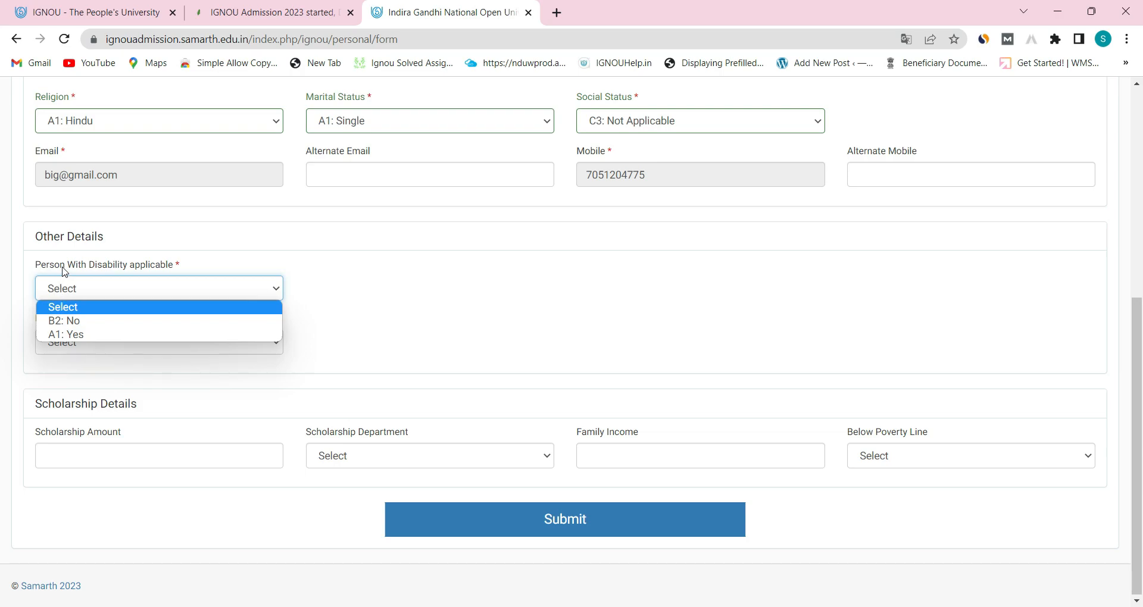
click(87, 321)
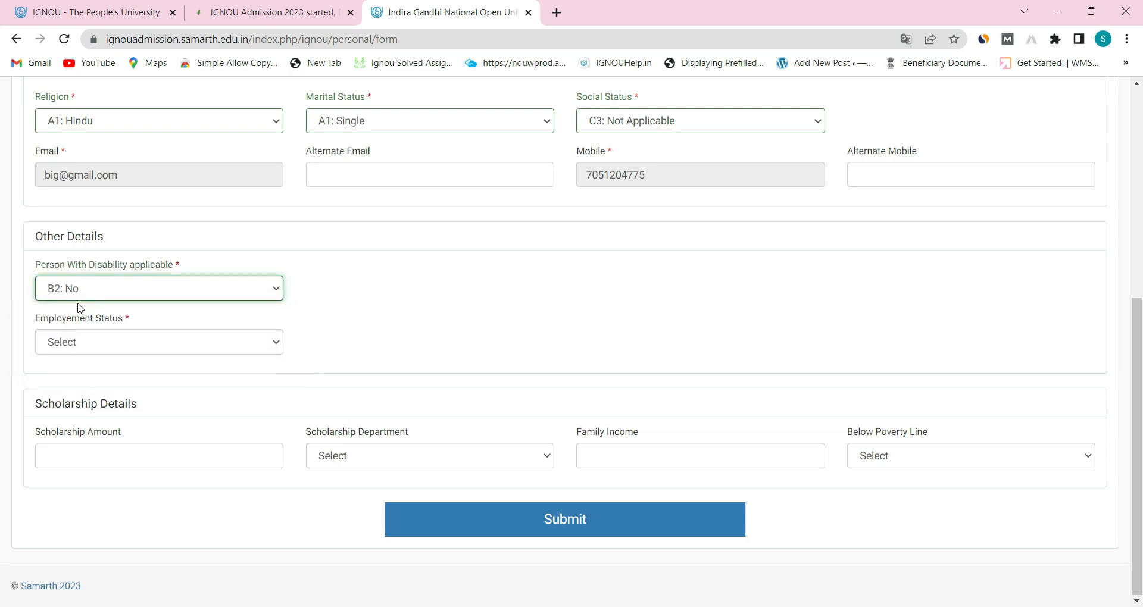
click(71, 349)
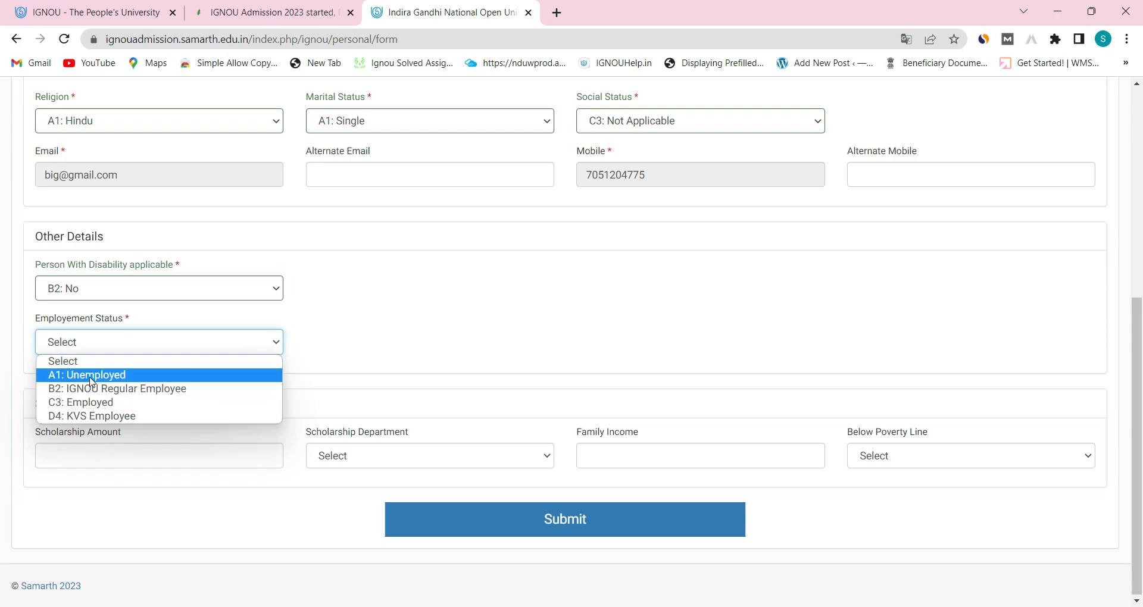
click(89, 375)
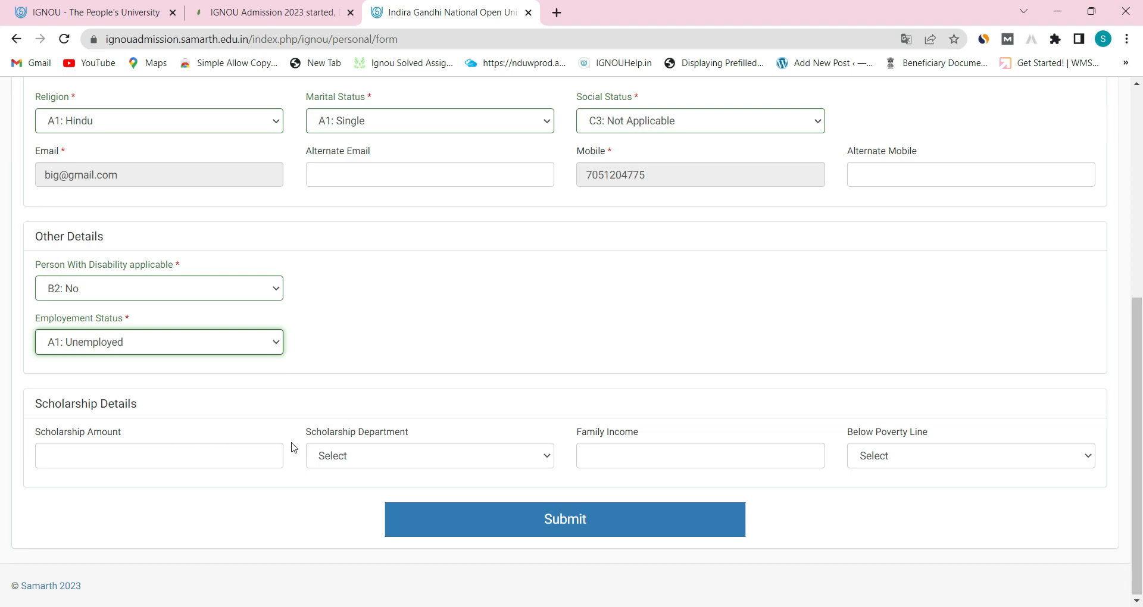
click(334, 458)
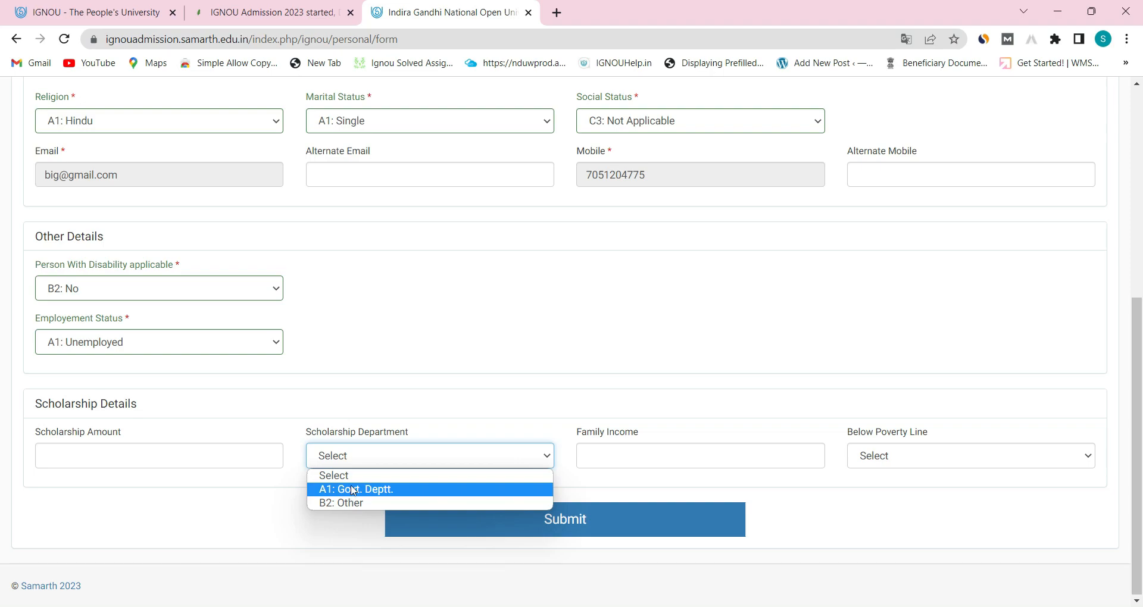
click(593, 385)
click(594, 385)
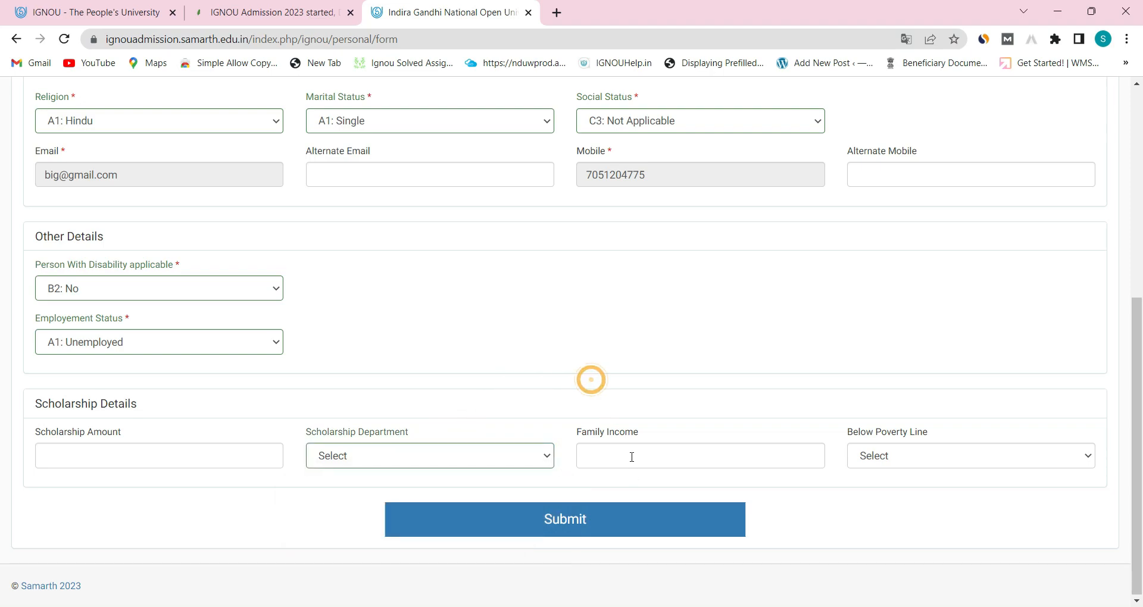
click(897, 464)
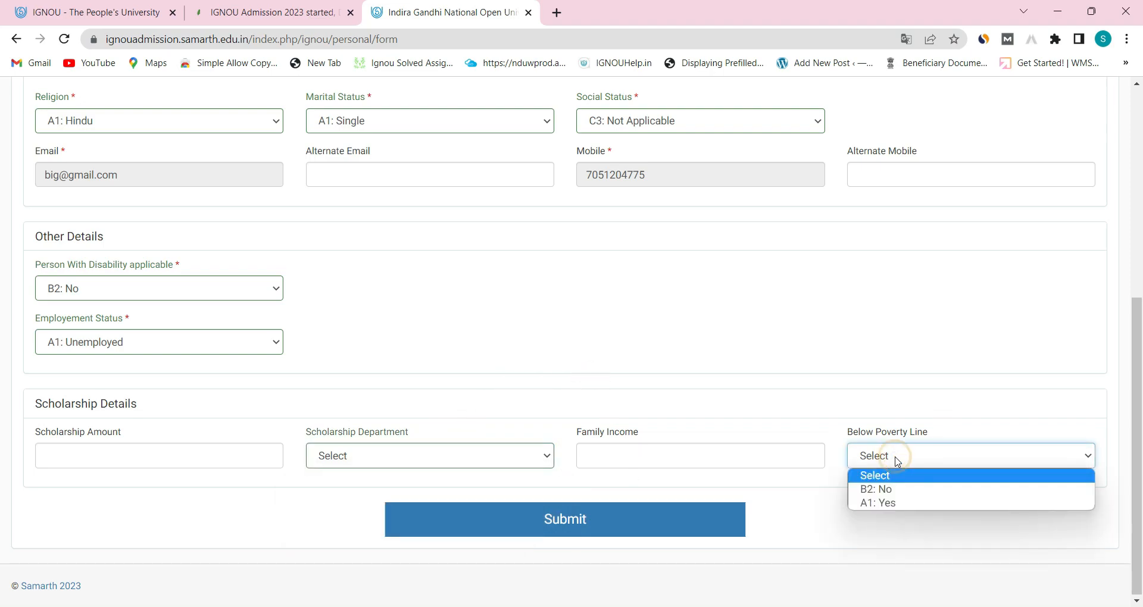
click(893, 504)
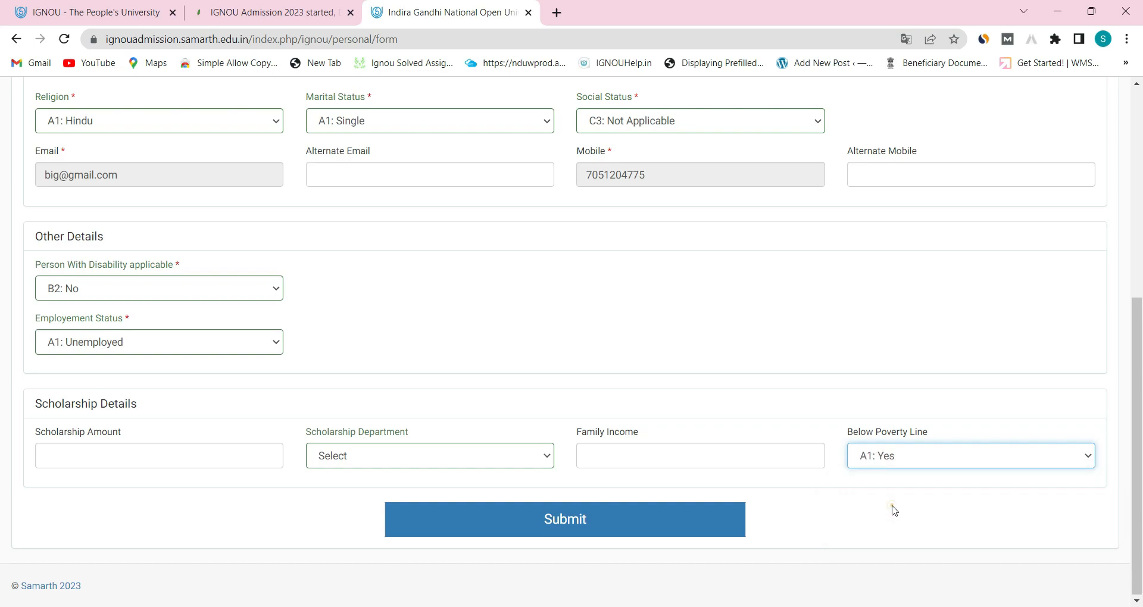
click(886, 467)
click(885, 489)
- Review the completed personal details form, submit it and continue to the programme details
scroll(493, 421, up, 6)
scroll(194, 399, down, 2)
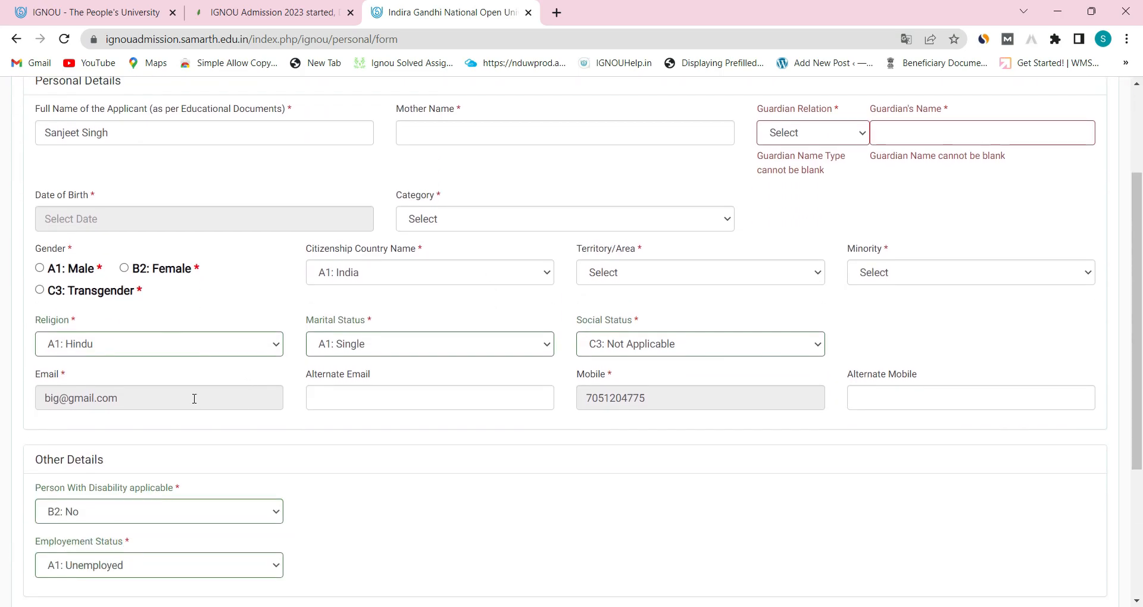
scroll(187, 356, down, 4)
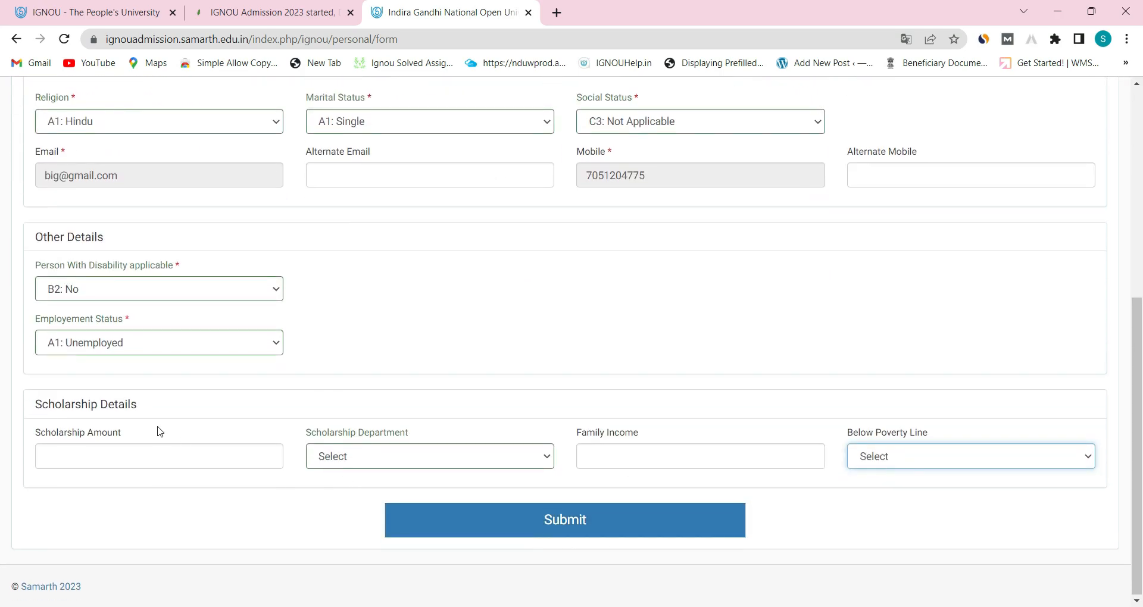
scroll(123, 353, up, 6)
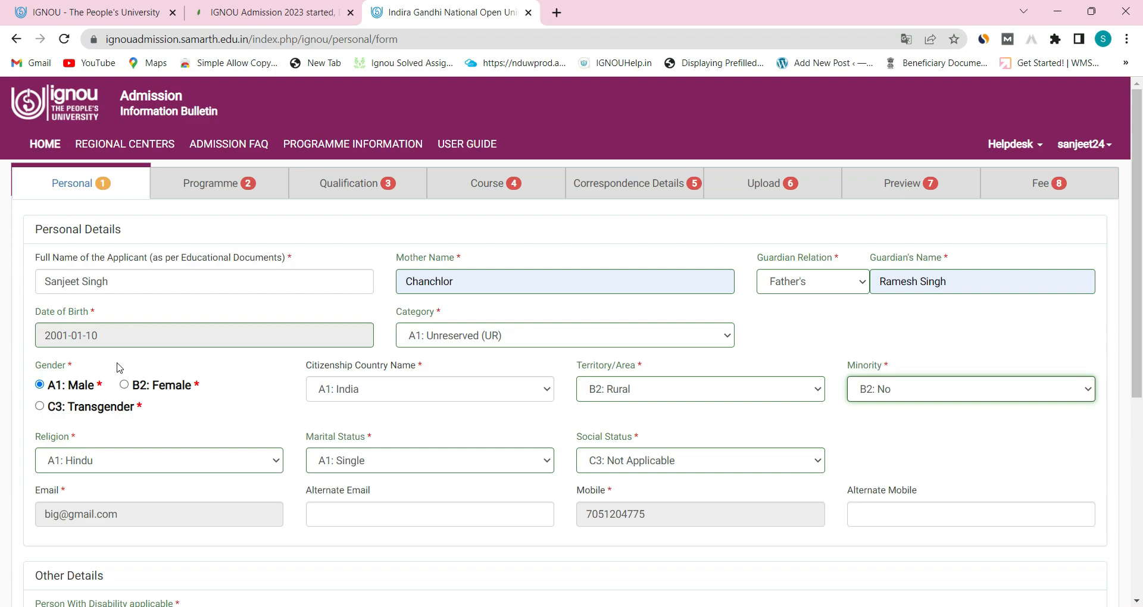
scroll(124, 363, down, 6)
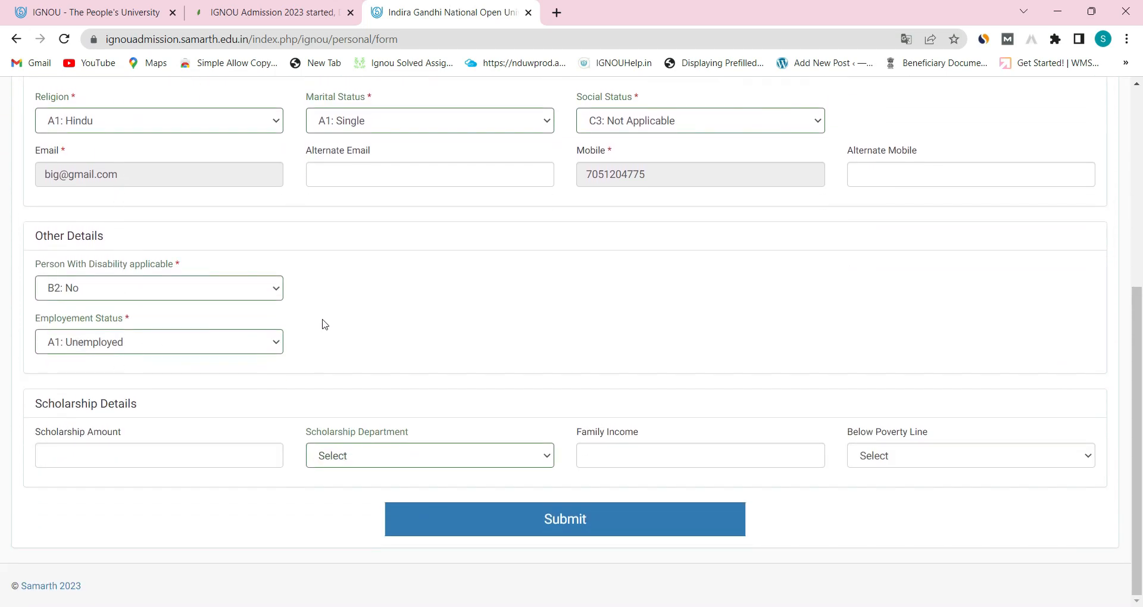
click(576, 519)
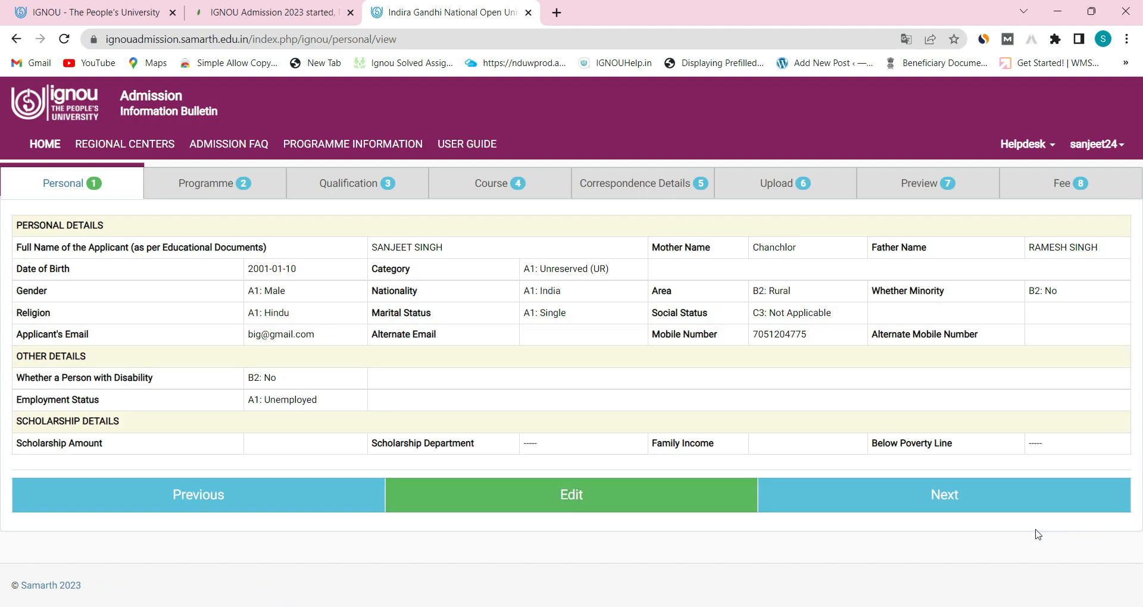
click(934, 495)
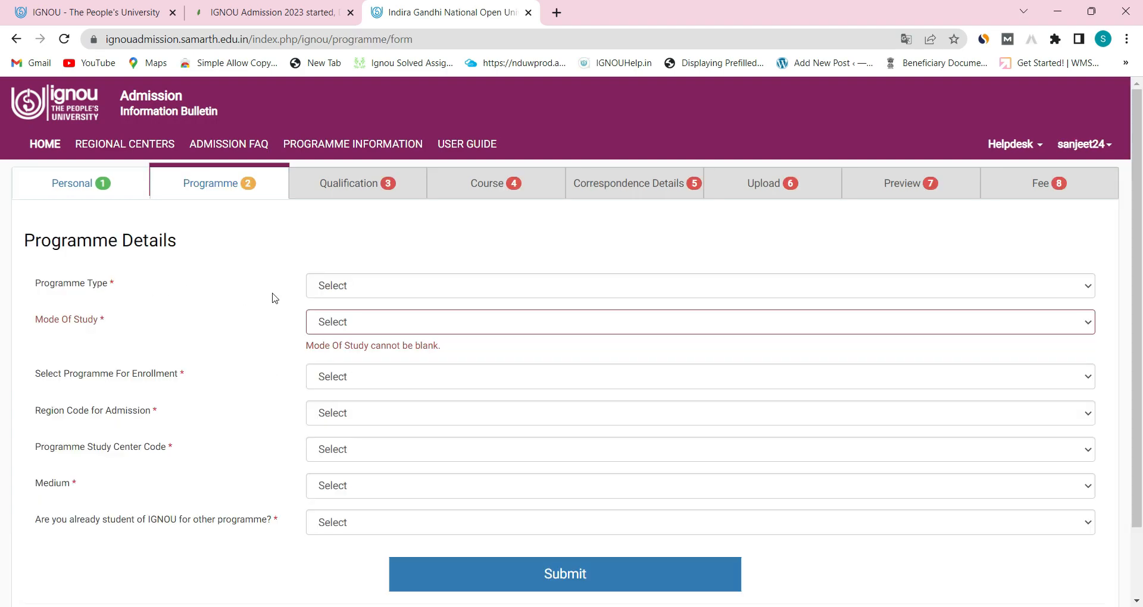
- In the programme details, set the programme type to BACHELOR and the mode of study to ODL
click(353, 288)
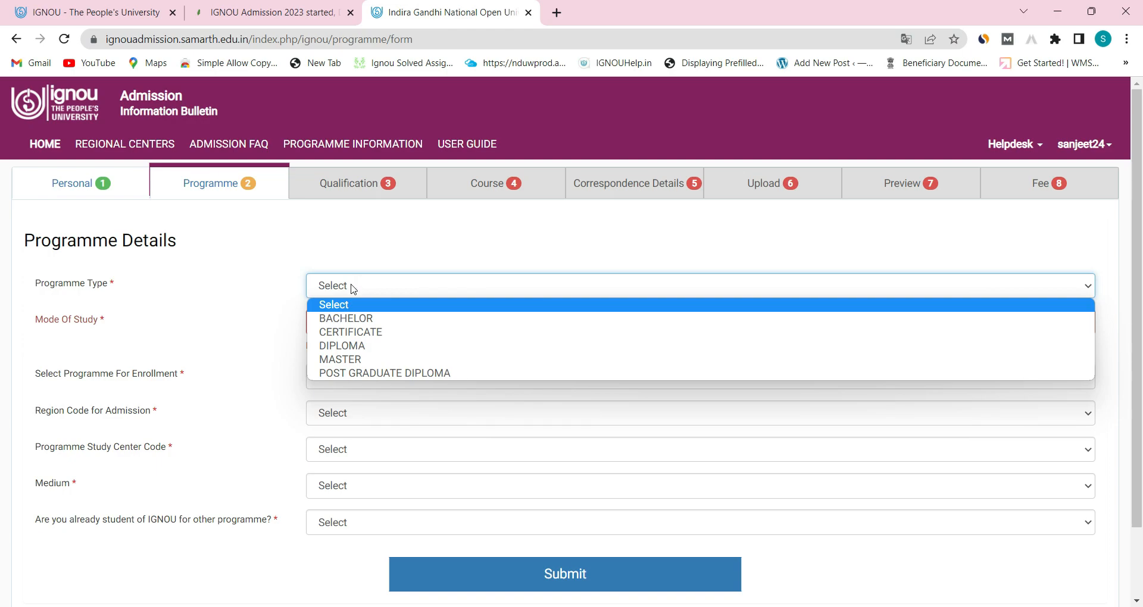
click(352, 320)
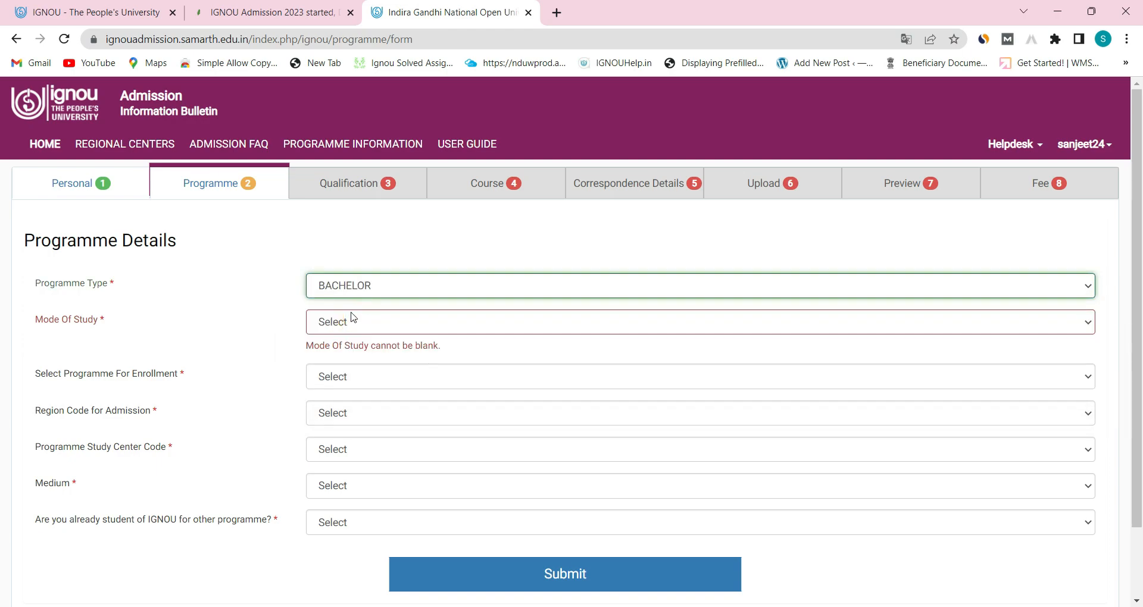
click(350, 286)
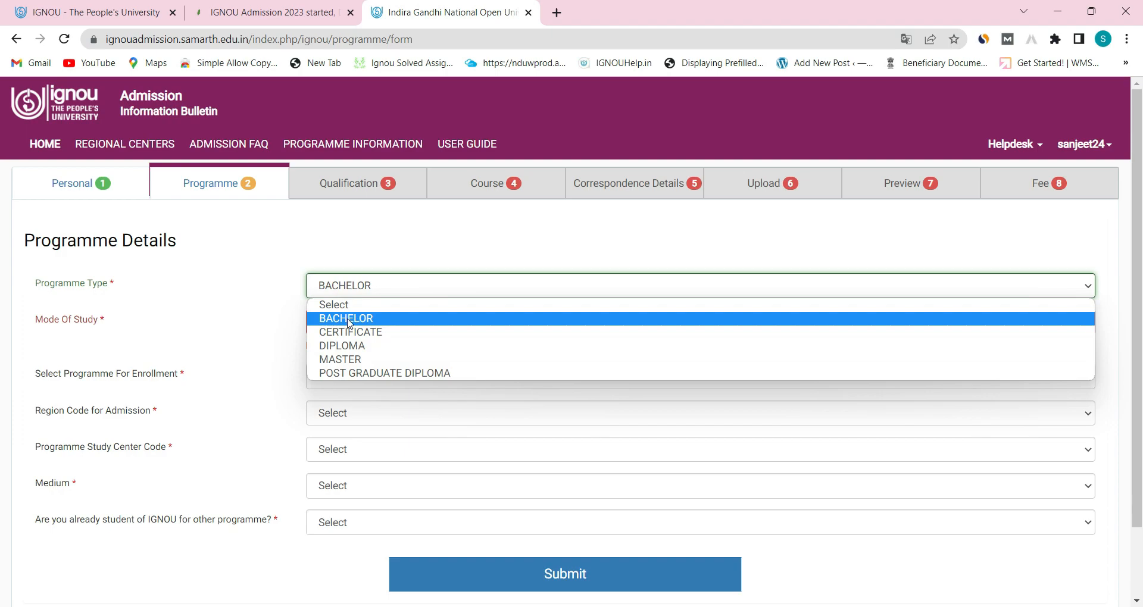
click(349, 292)
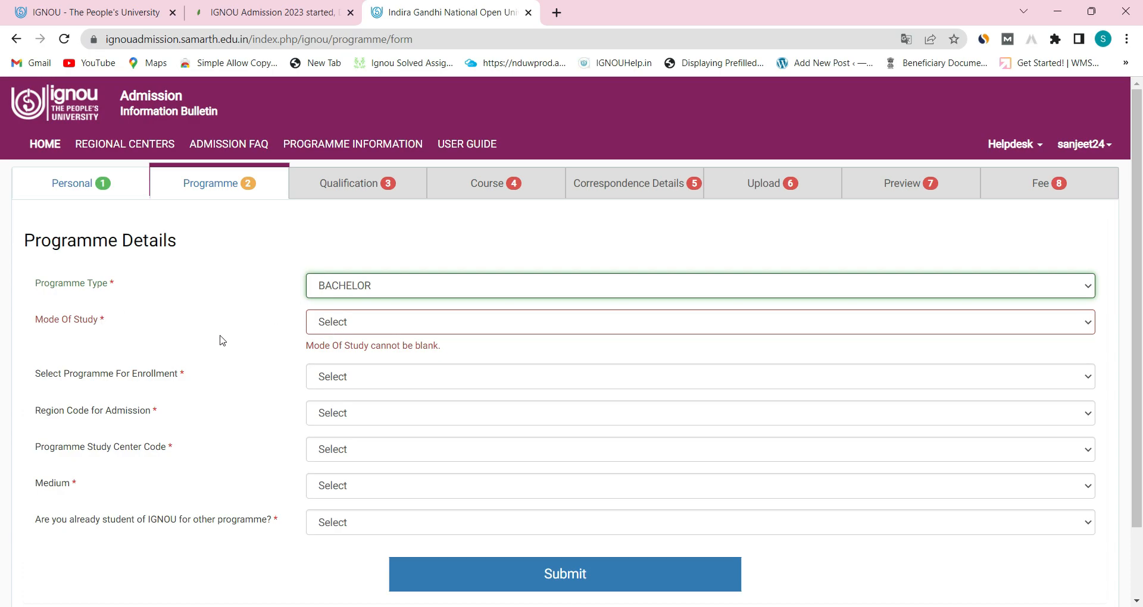
click(351, 319)
click(350, 356)
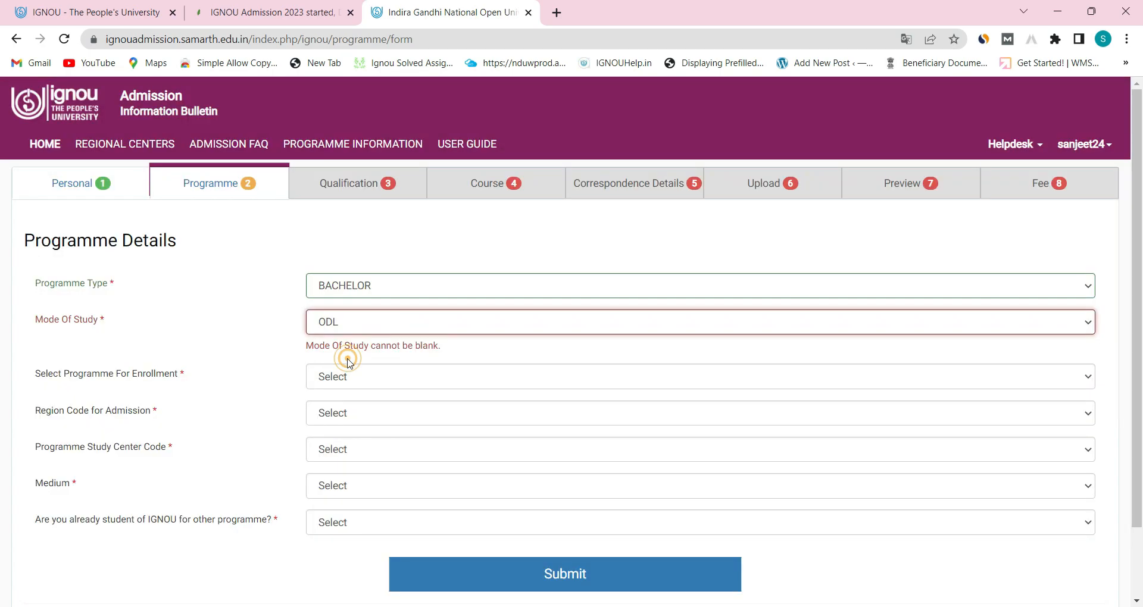
- Choose BSCG : Bachelor of Science as the programme for enrollment
scroll(224, 331, down, 1)
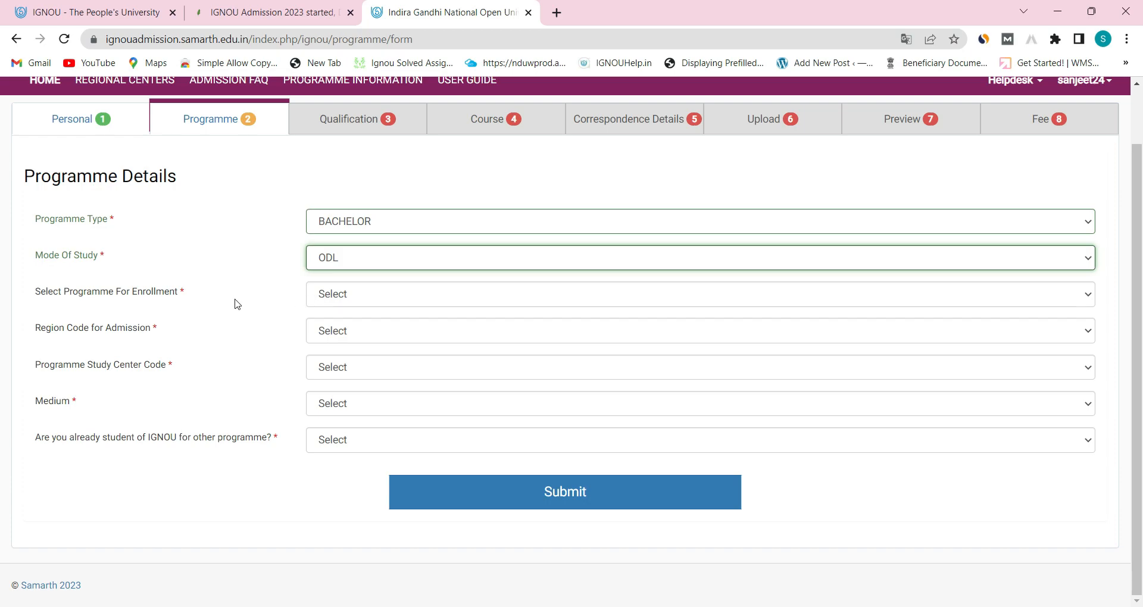
click(357, 297)
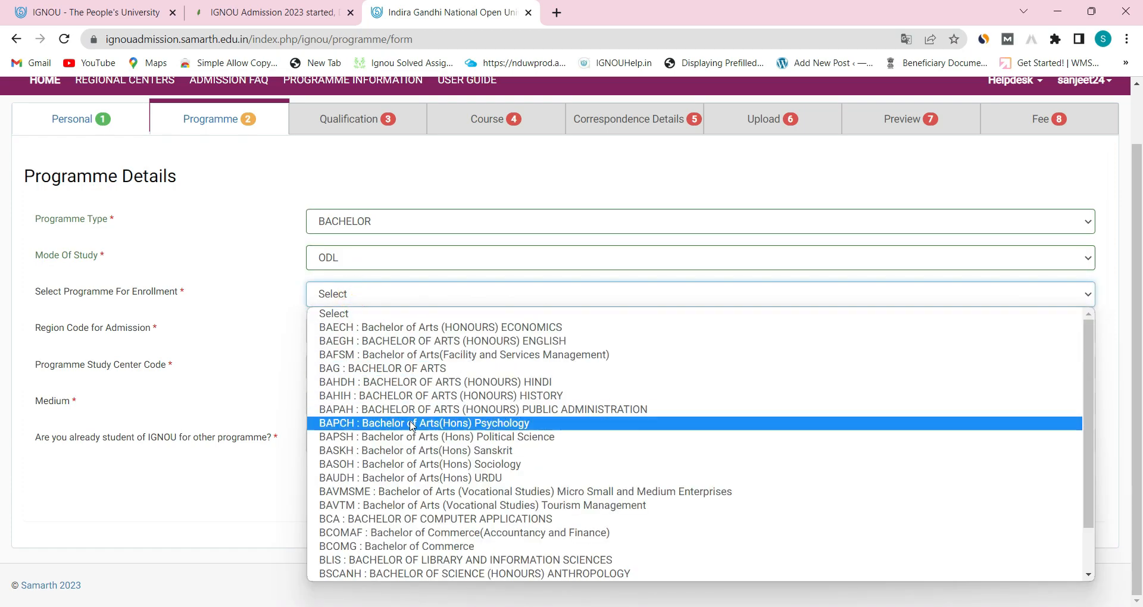
scroll(420, 429, down, 1)
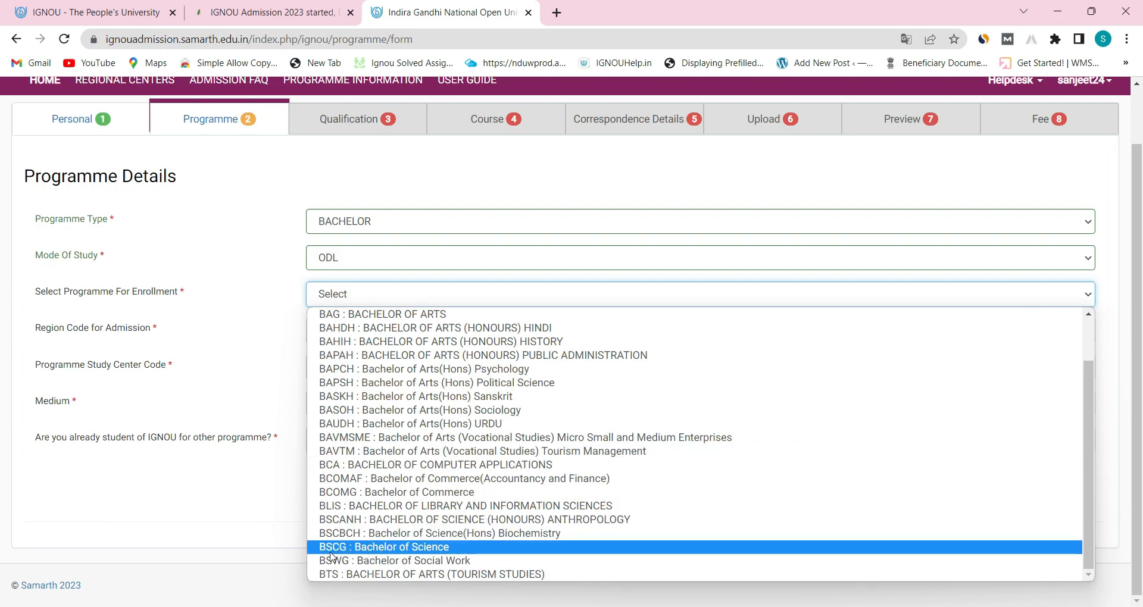
click(384, 553)
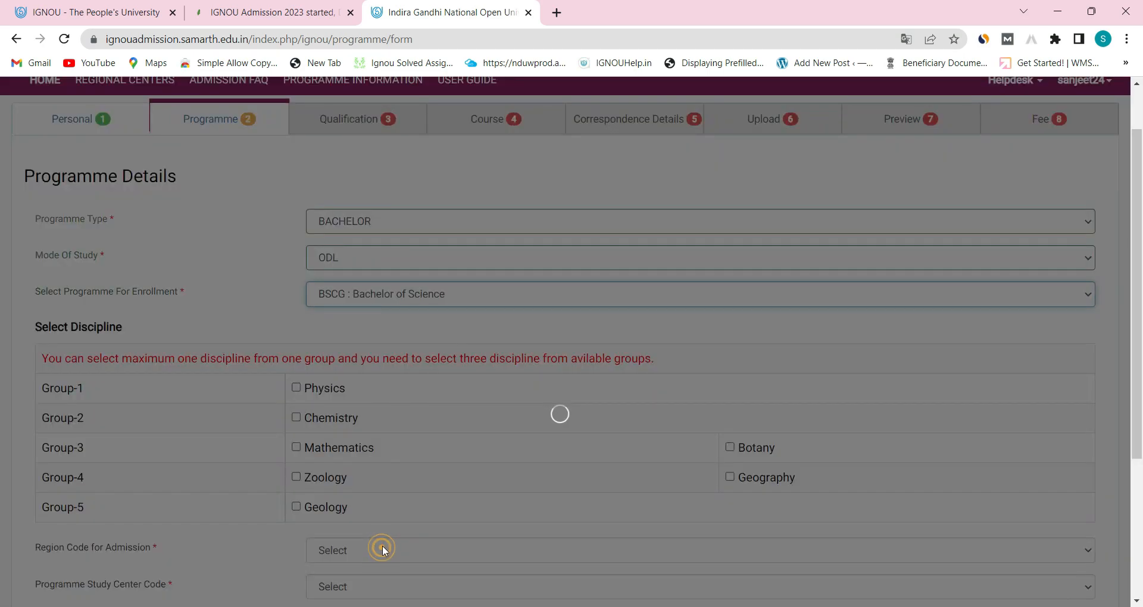
- Read the discipline selection rule and select Physics, Chemistry and Geography as the three disciplines
scroll(161, 310, down, 1)
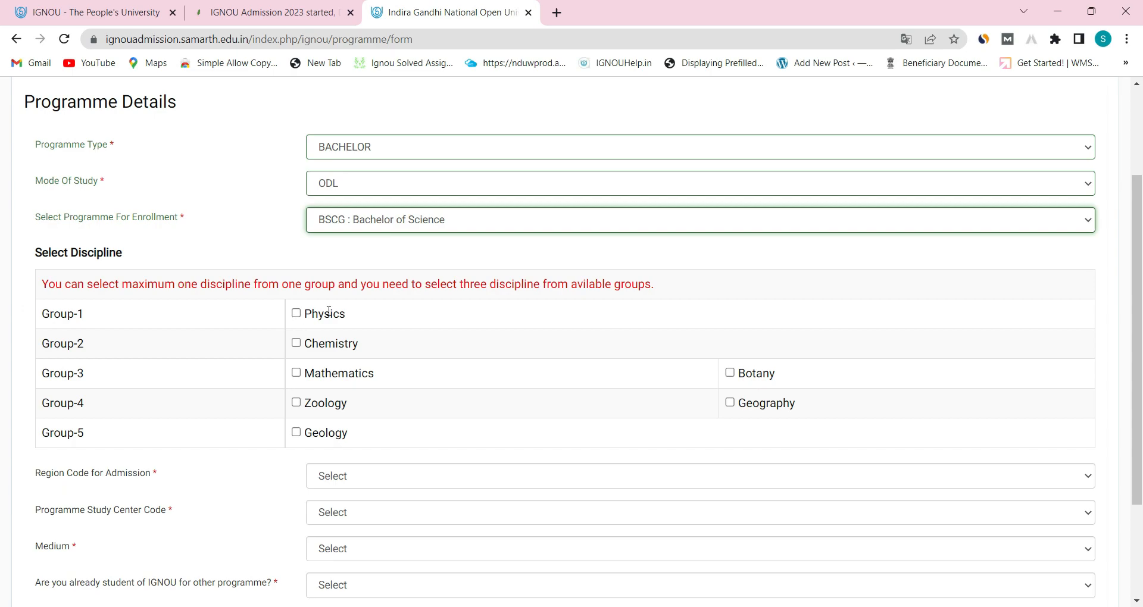
scroll(329, 312, down, 1)
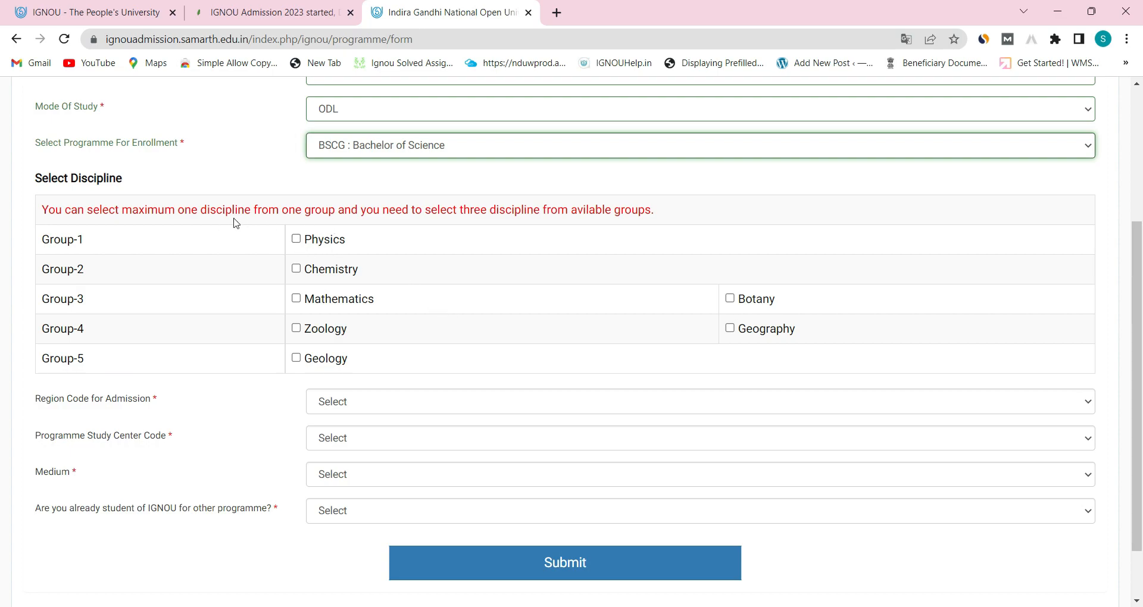
drag(43, 214, 665, 218)
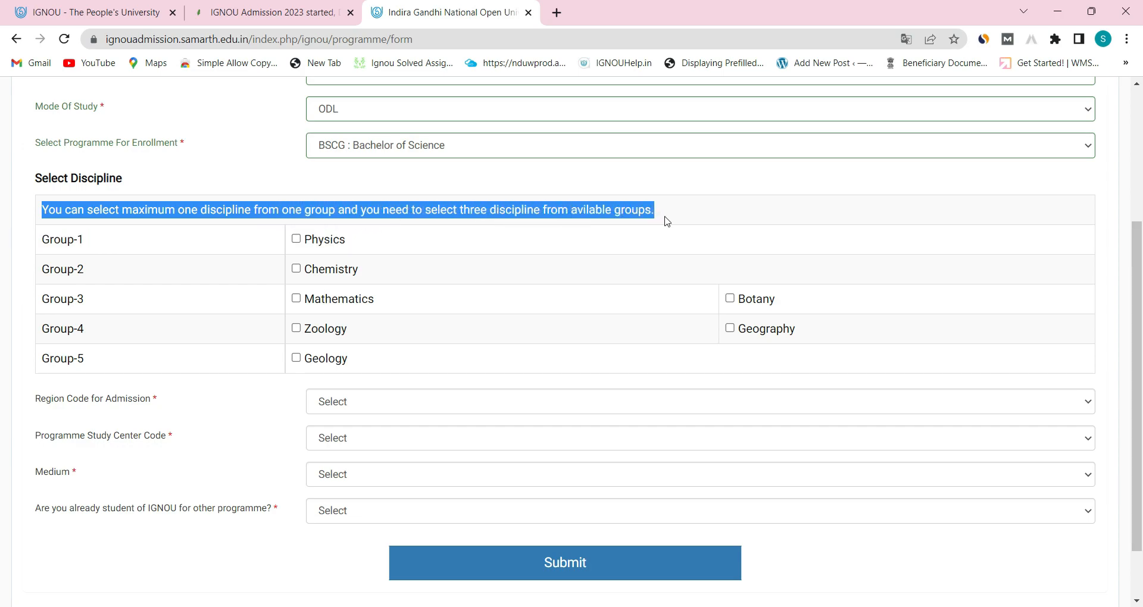
click(665, 216)
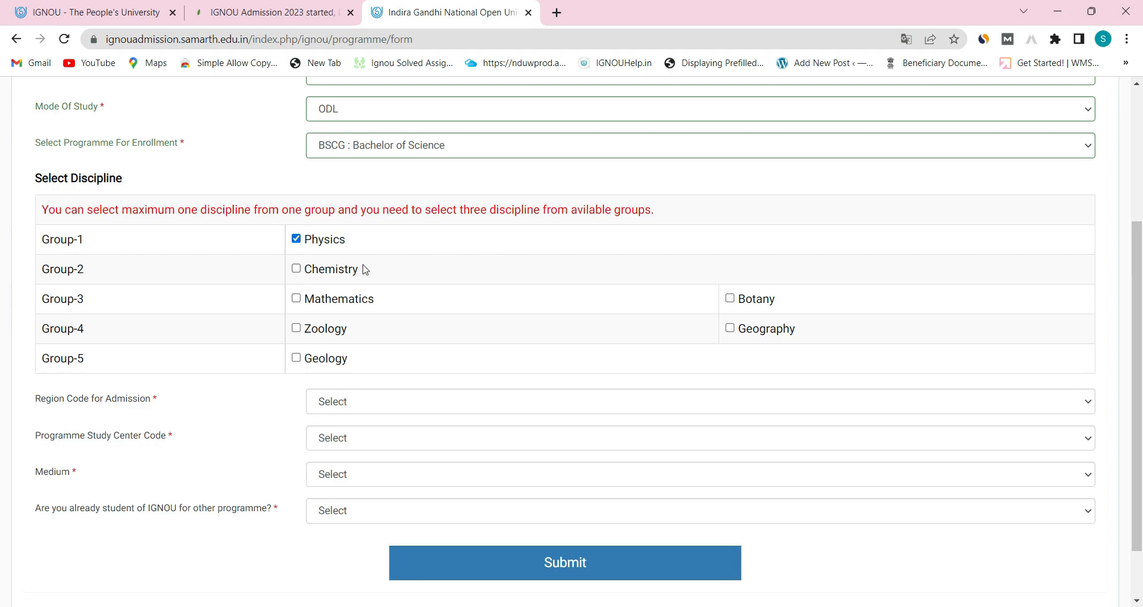
click(296, 269)
click(730, 299)
click(731, 298)
click(730, 329)
- Try Geology in place of Physics, attempt a fourth discipline, and restore the Physics selection
click(296, 239)
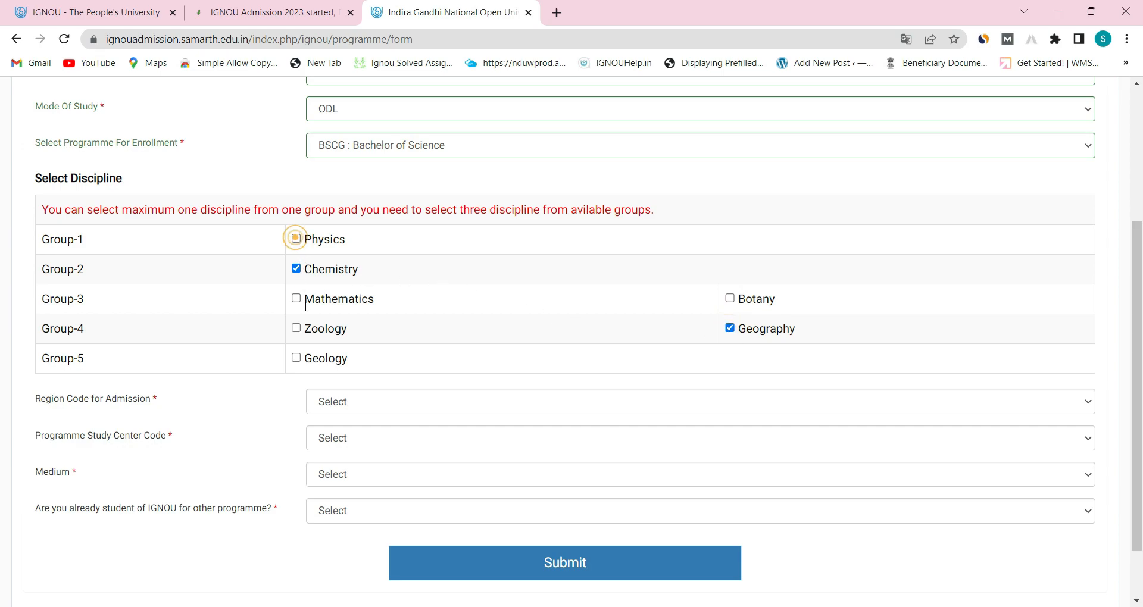
click(297, 358)
click(297, 240)
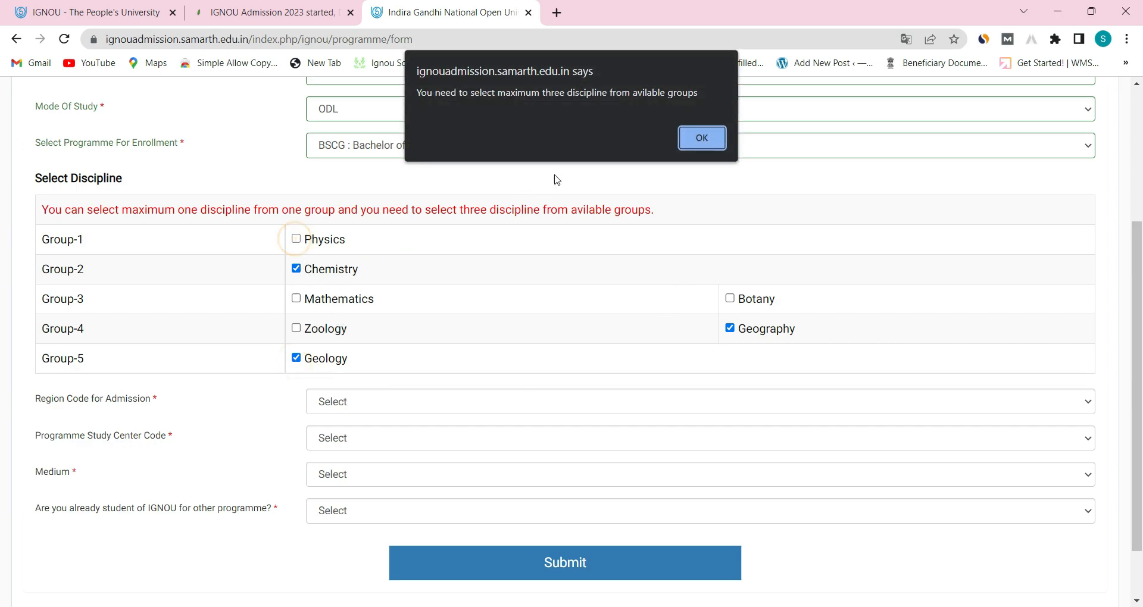
click(695, 130)
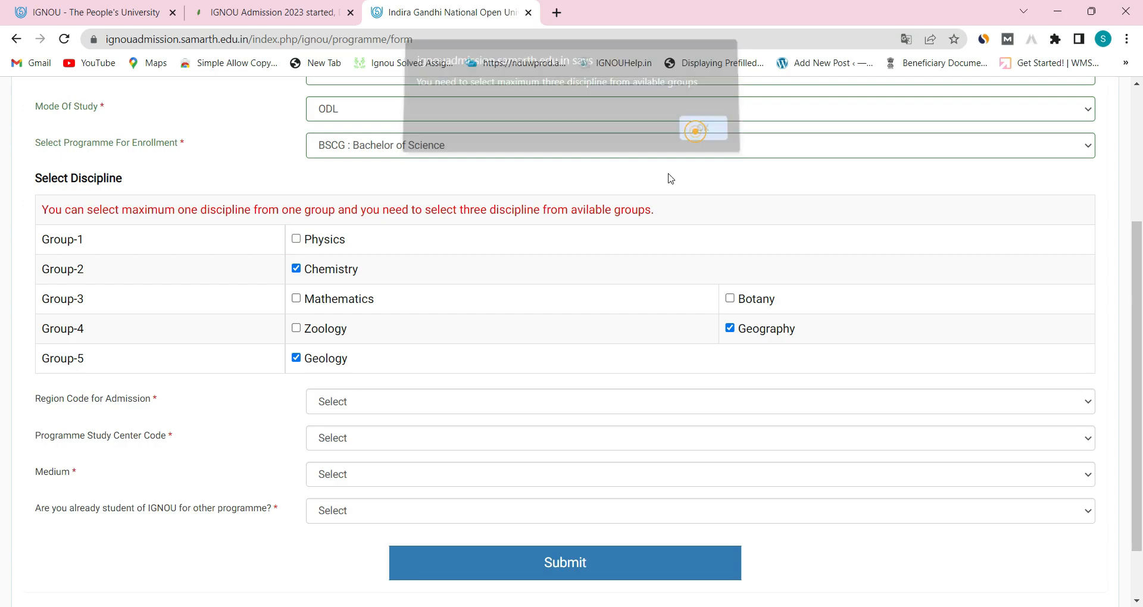
click(296, 358)
click(297, 238)
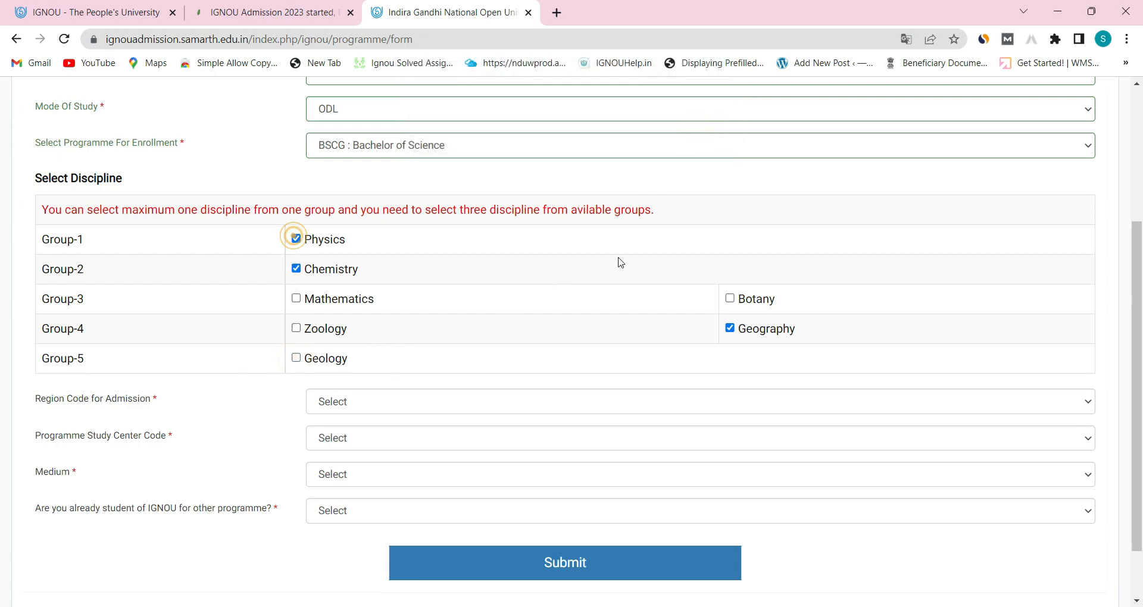
- Set the region code for admission to 12 : JAMMU and the study center to 1232 : GOVT. M.A.M. COLLEGE
scroll(319, 310, down, 2)
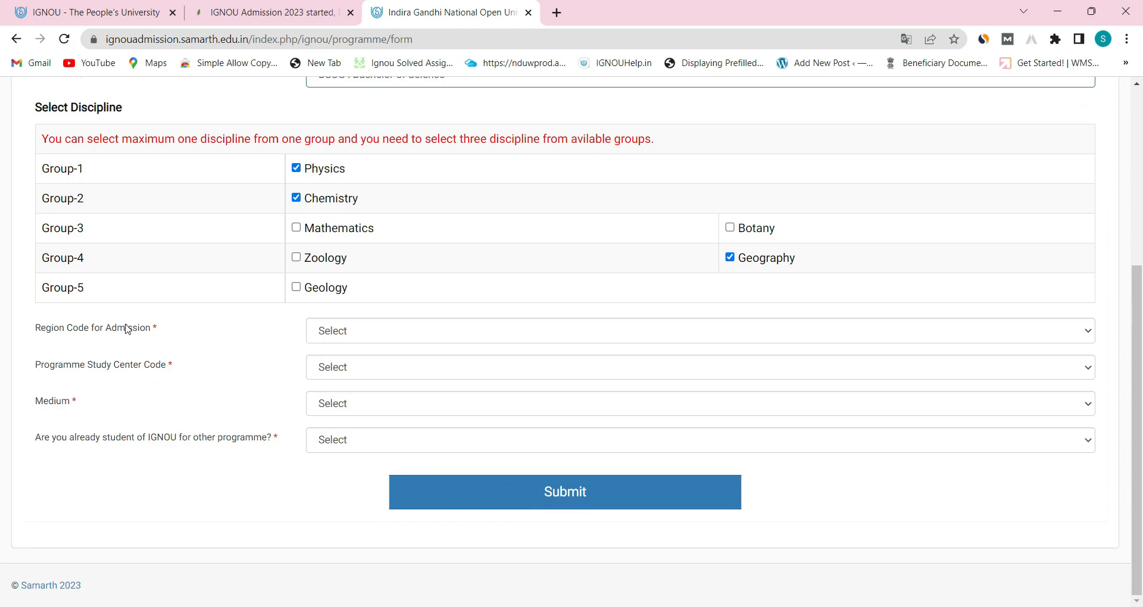
click(368, 338)
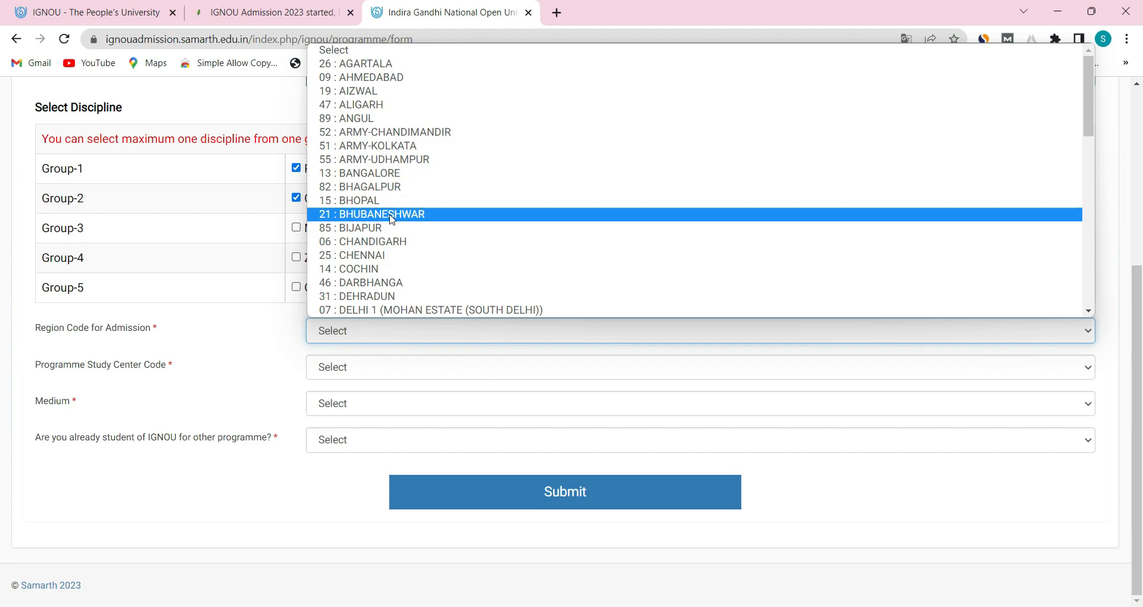
scroll(431, 187, down, 2)
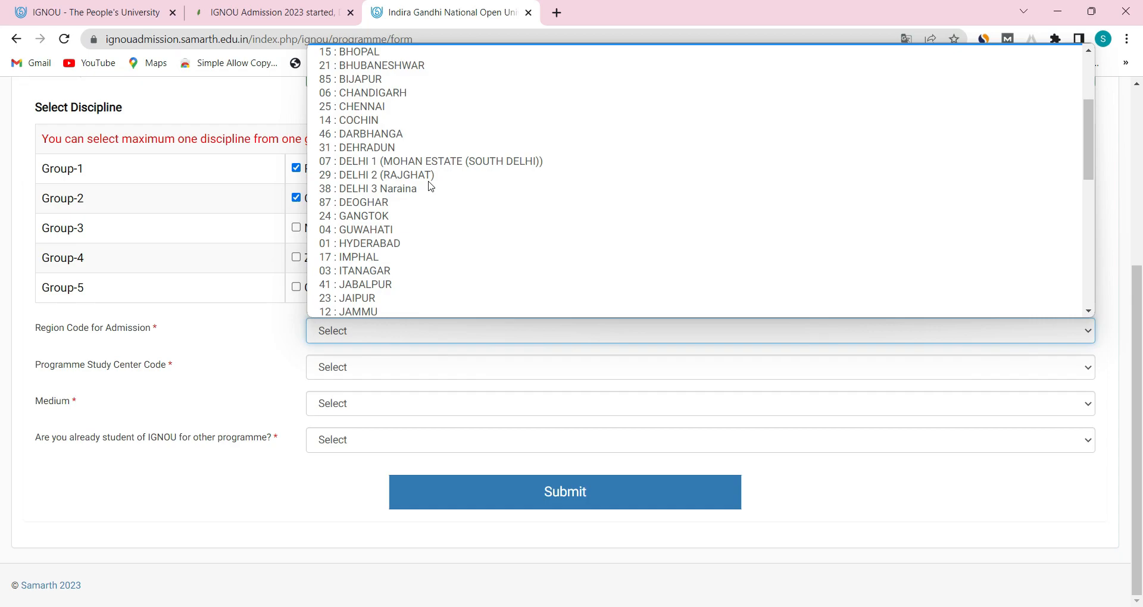
scroll(432, 187, down, 2)
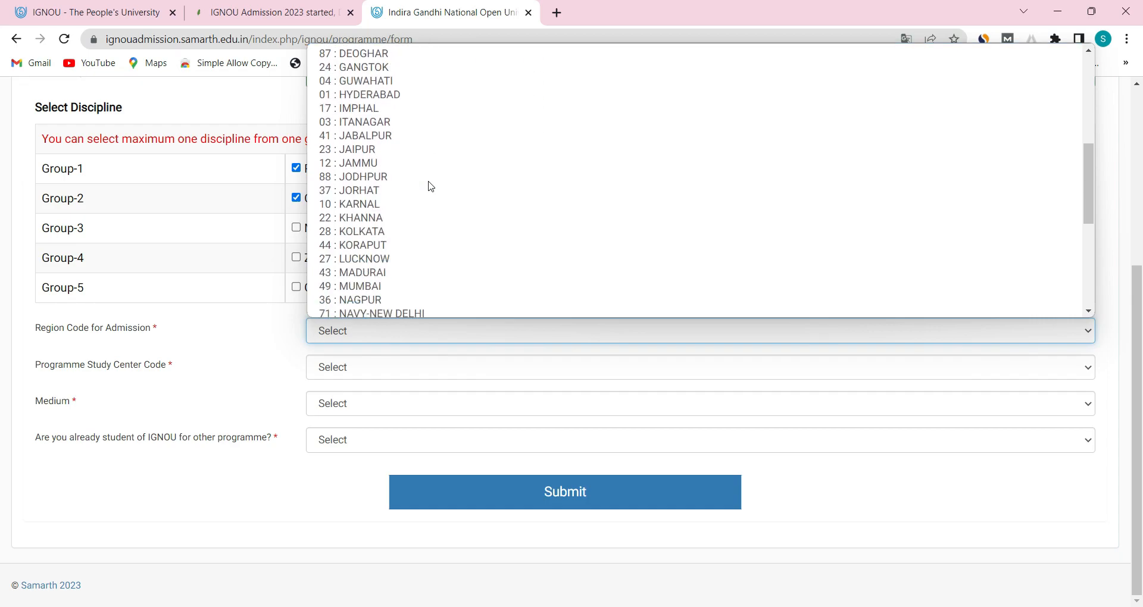
click(375, 163)
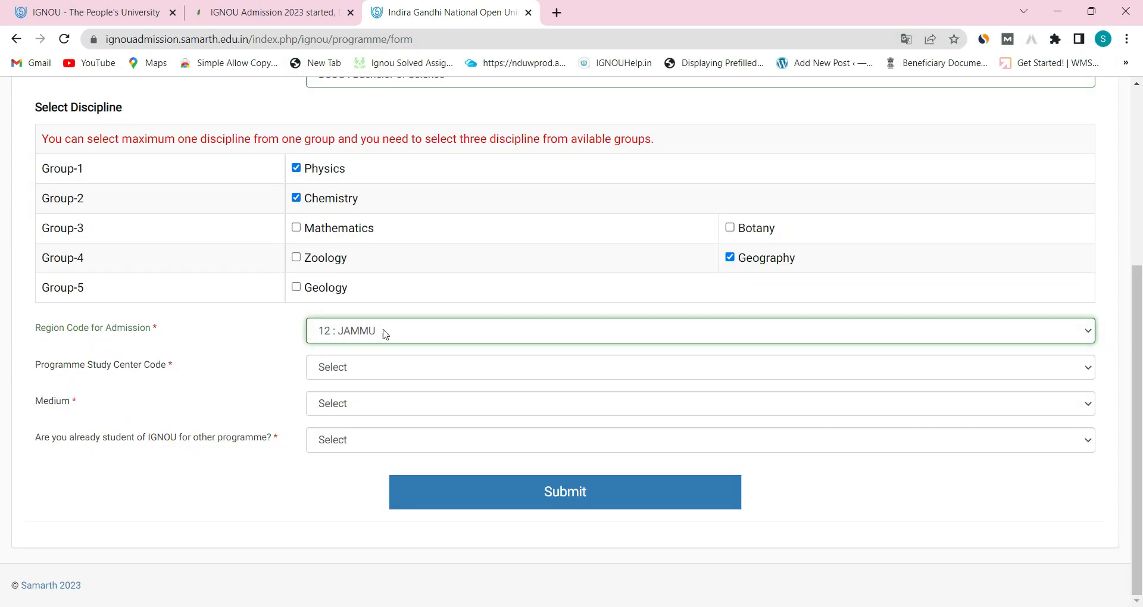
click(361, 369)
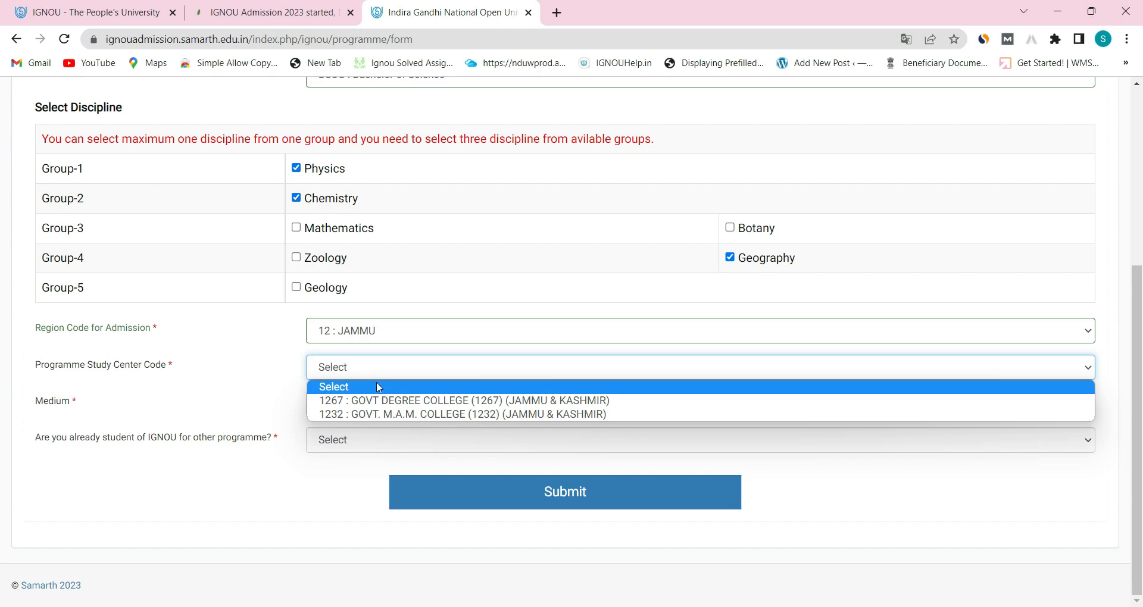
click(399, 416)
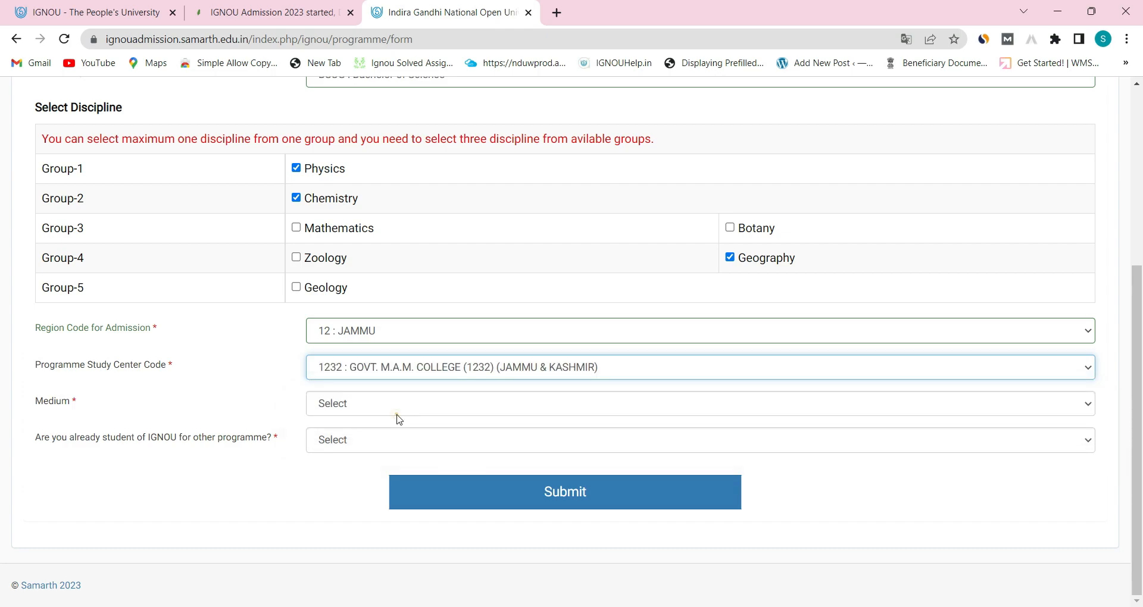
- Set the medium to ENGLISH and answer No to already being an IGNOU student for another programme
click(371, 405)
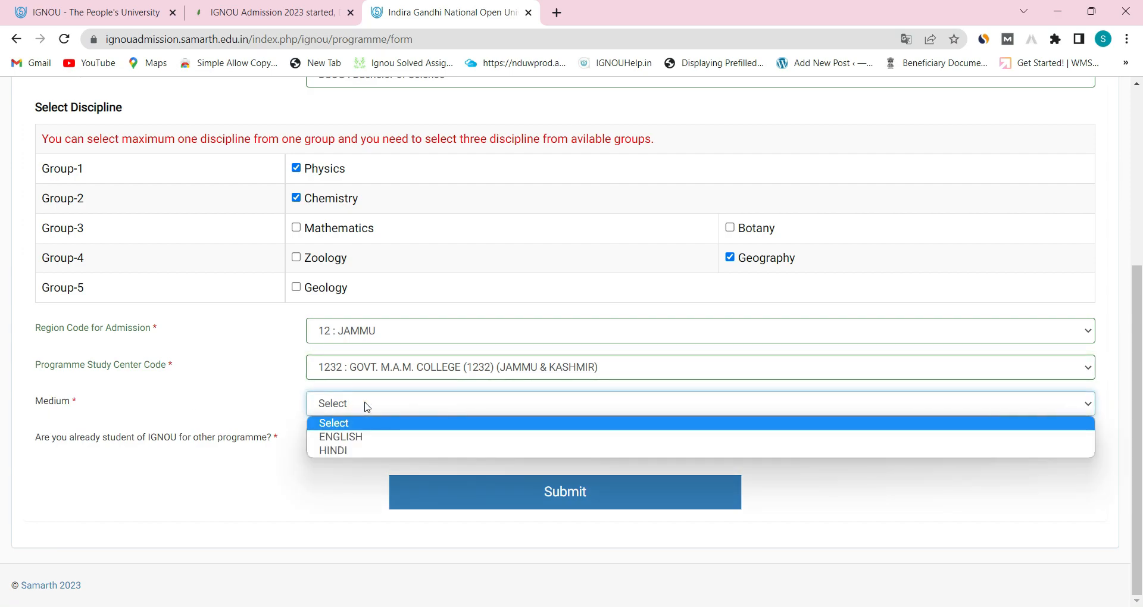
click(361, 440)
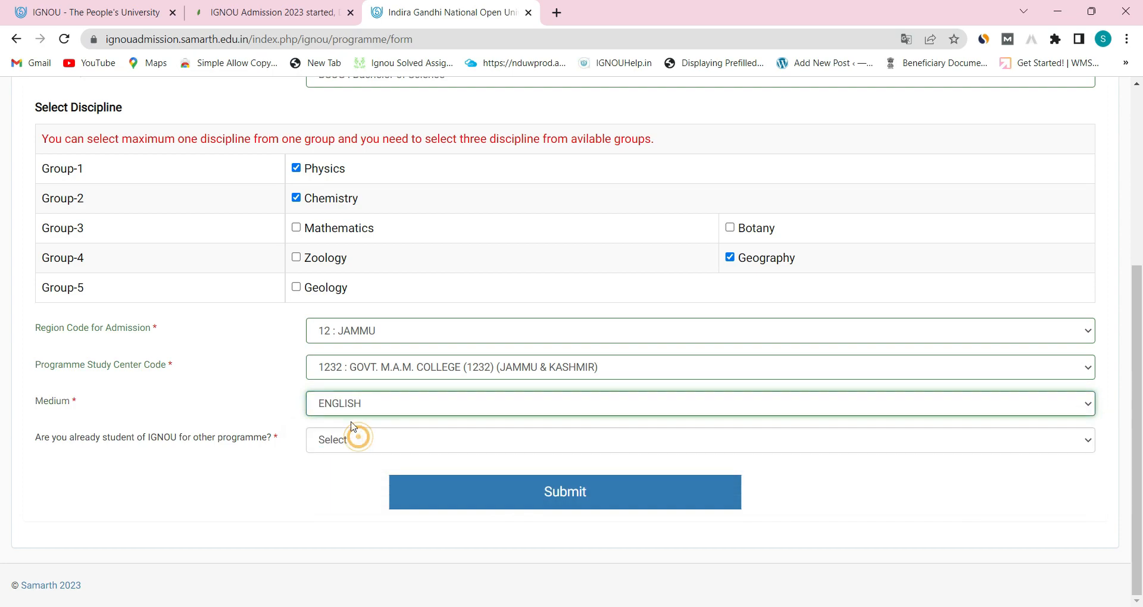
click(362, 443)
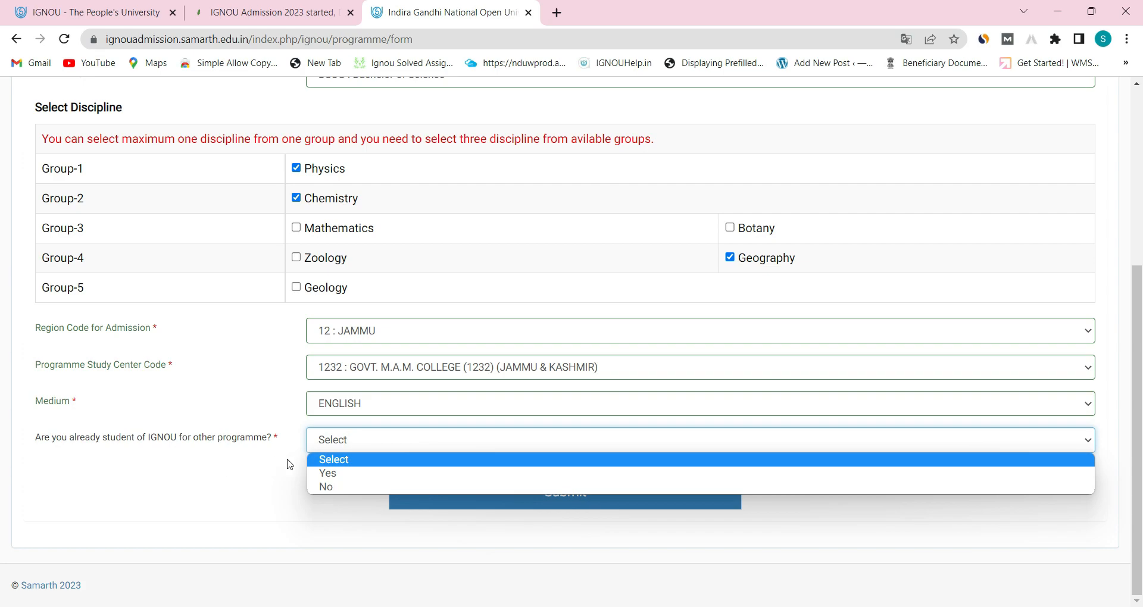
click(330, 486)
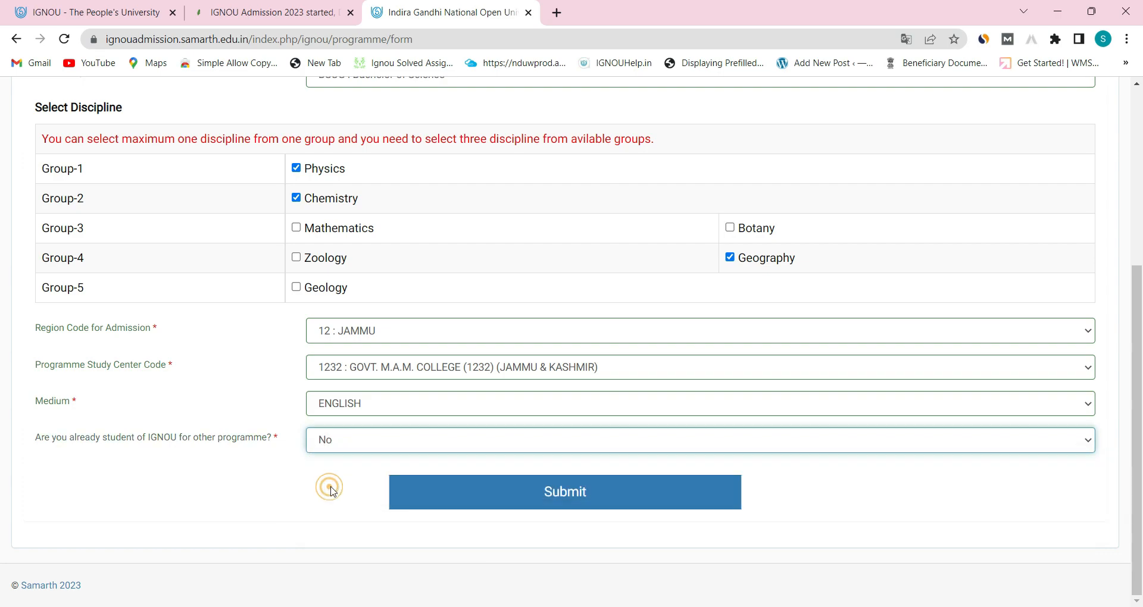
- Submit the programme details and set the relevant qualification to 10+2 WITH SCIENCE SUBJECTS/EQUIVALENT in the qualification section
click(575, 498)
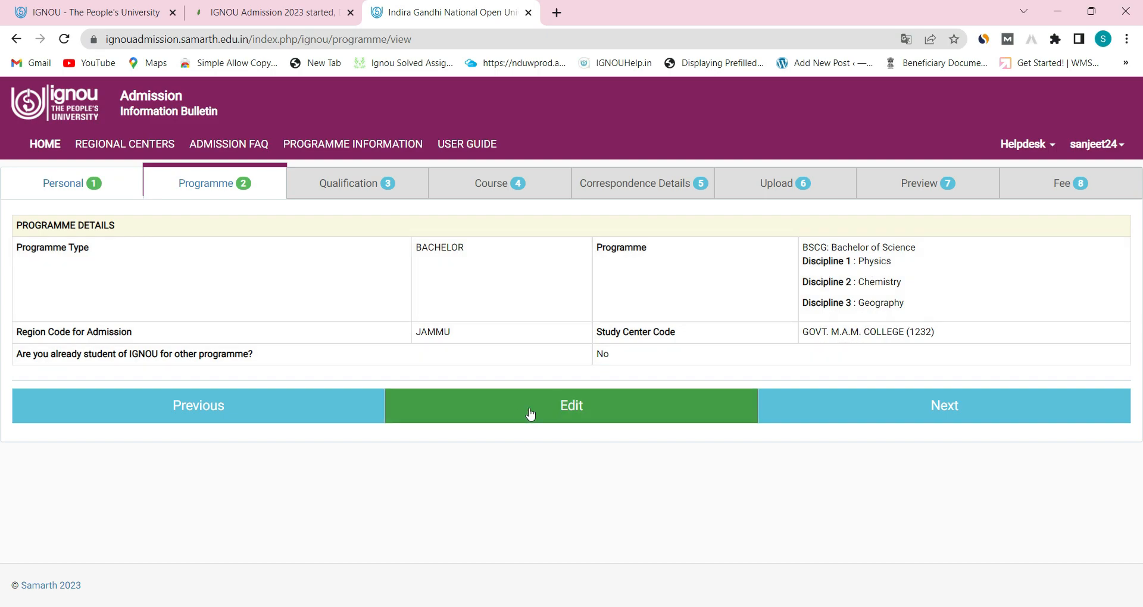
click(952, 412)
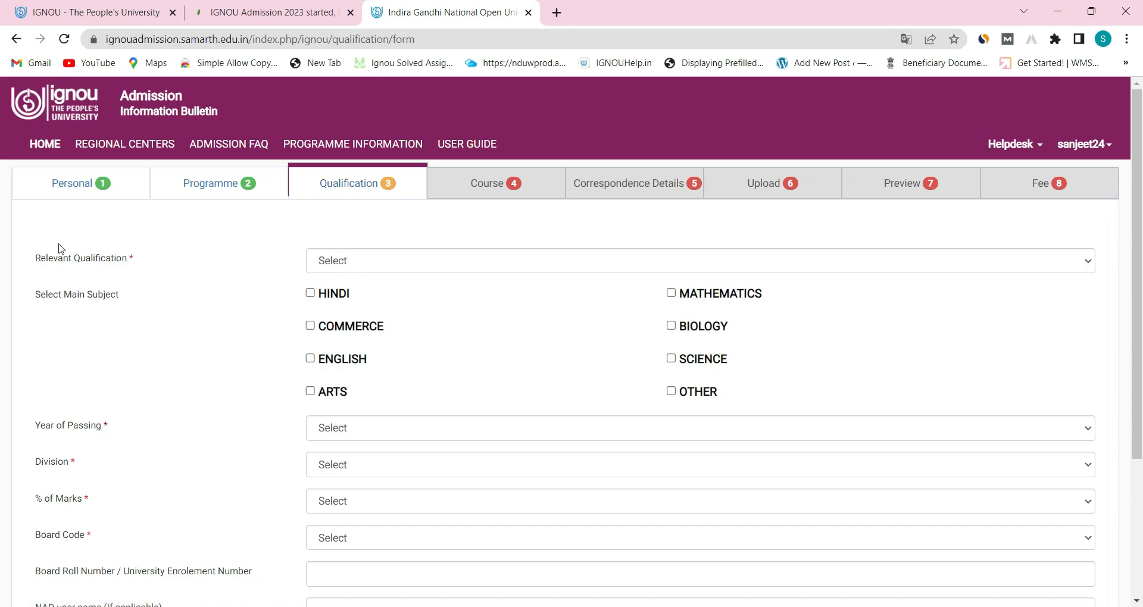
click(336, 262)
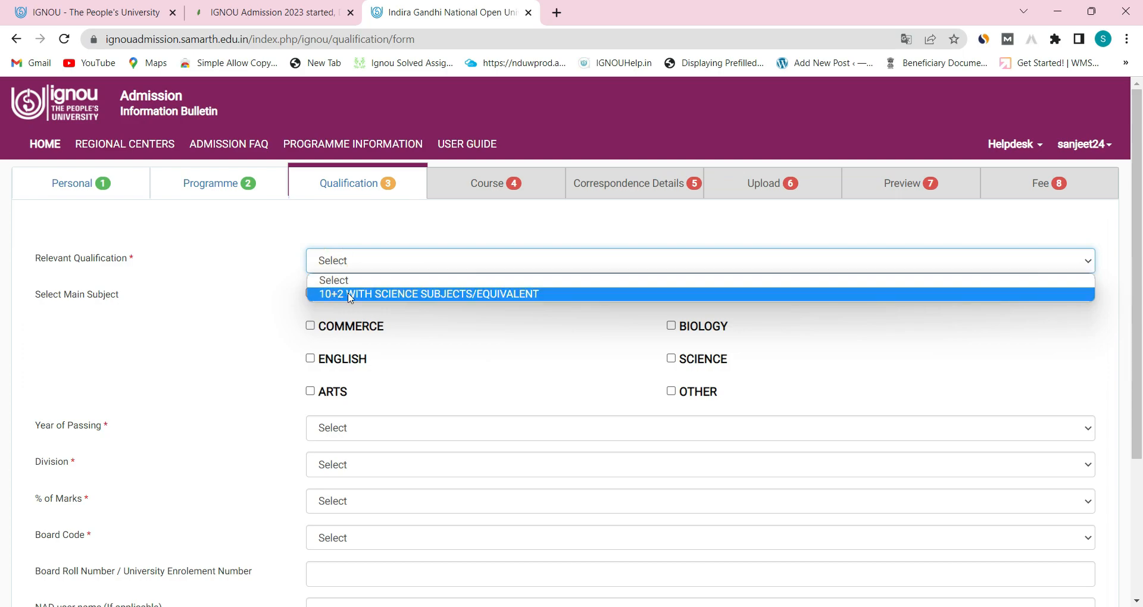
click(412, 298)
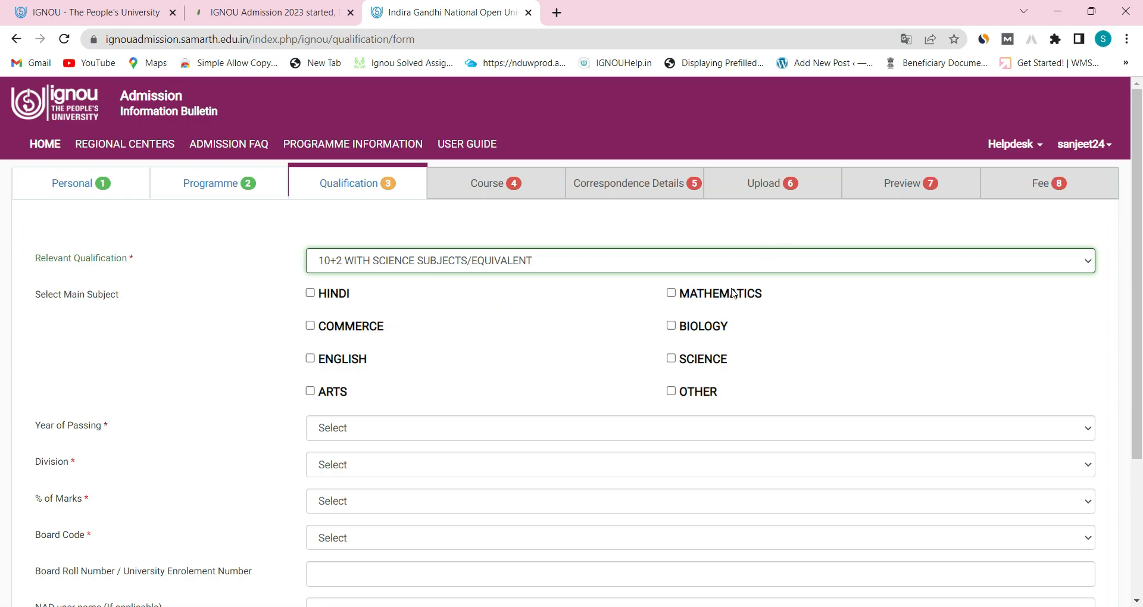
- Select Science, Mathematics, Biology and English as the main subjects of the qualification
click(671, 359)
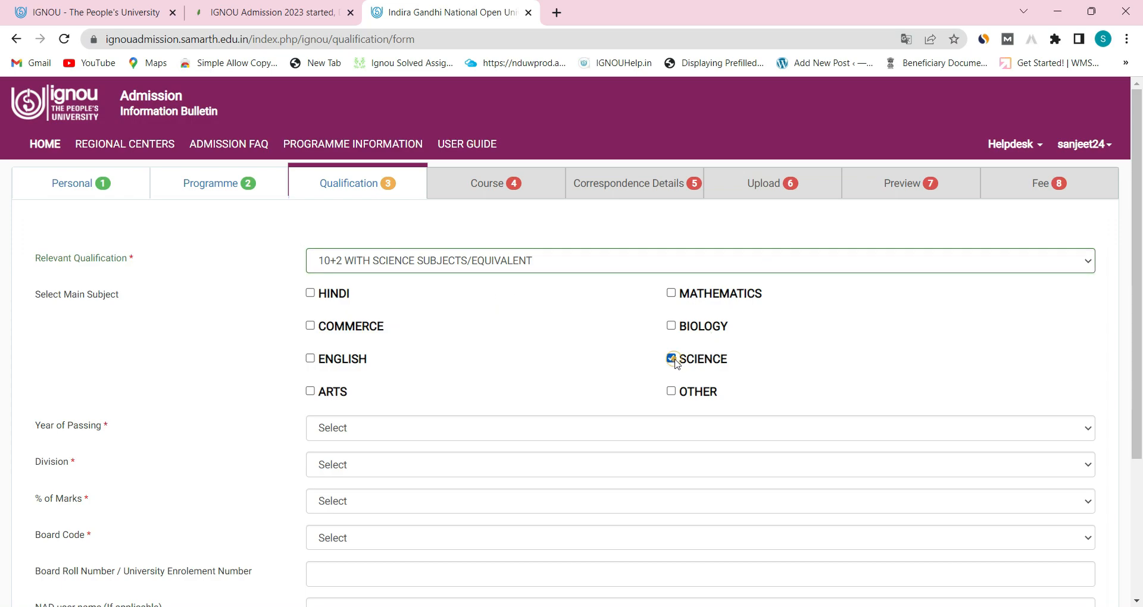
click(671, 293)
click(671, 326)
scroll(512, 330, down, 1)
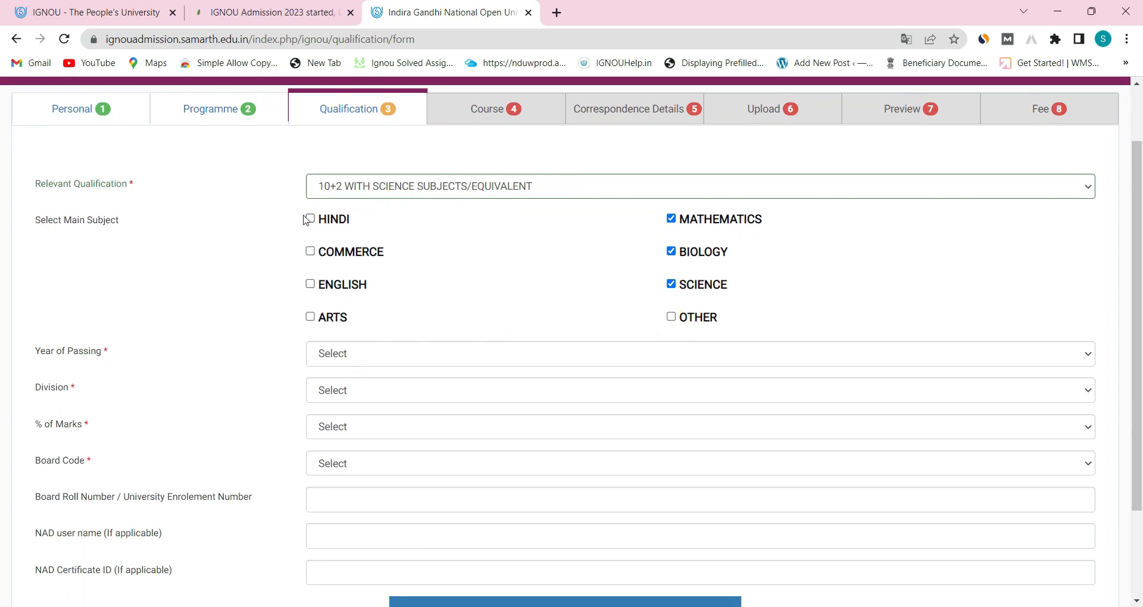
click(310, 284)
- Set the qualification's year of passing to 2022, the division to First and the percentage of marks to 93
click(392, 354)
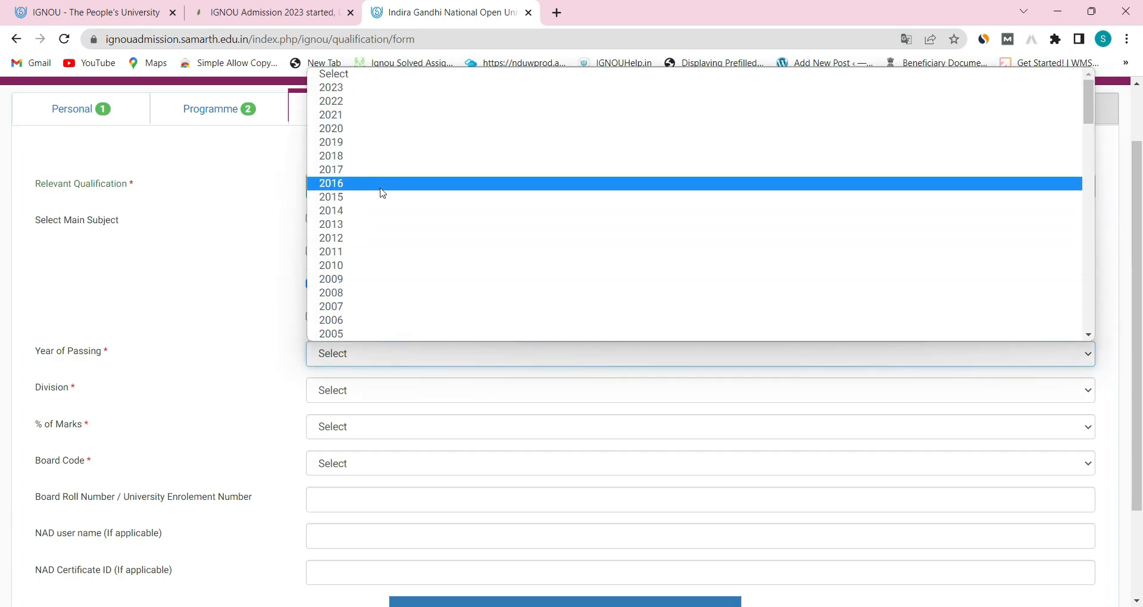
click(362, 101)
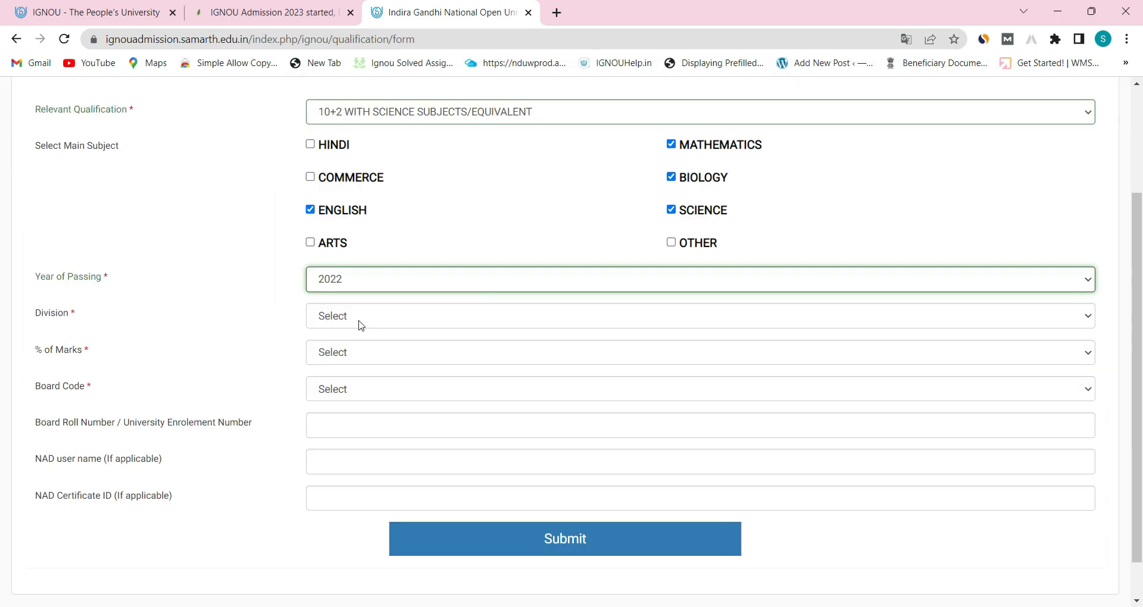
click(359, 322)
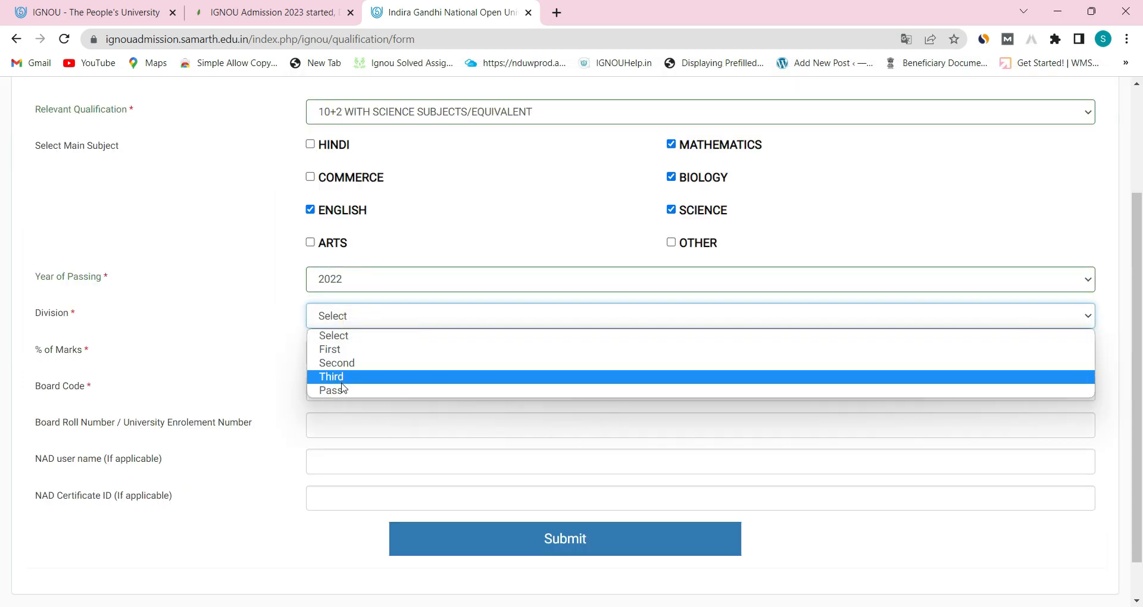
click(351, 351)
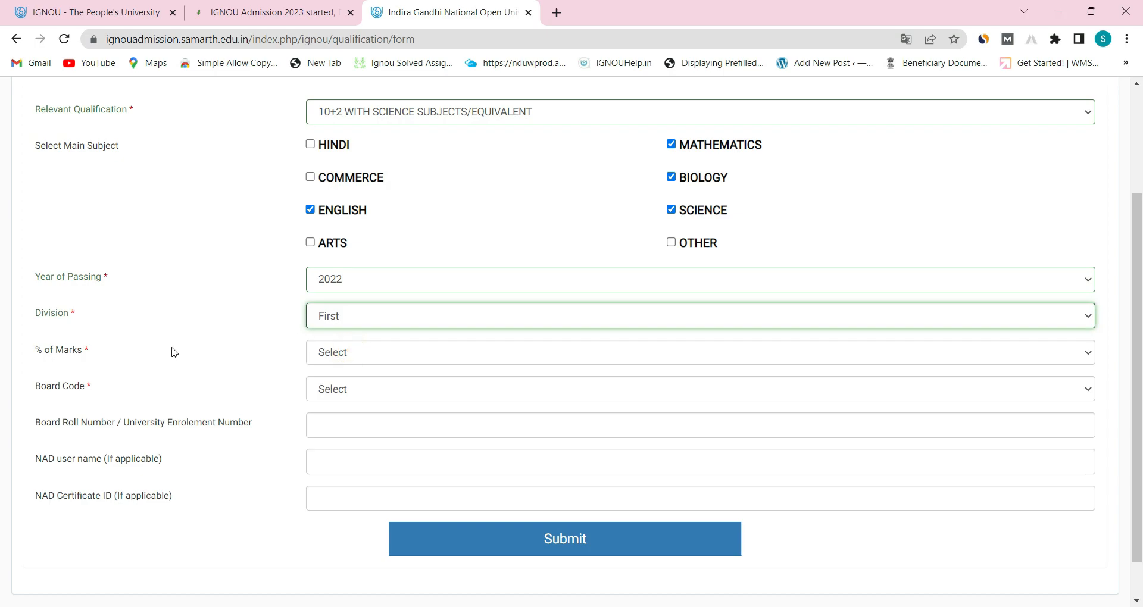
click(376, 360)
scroll(349, 118, down, 5)
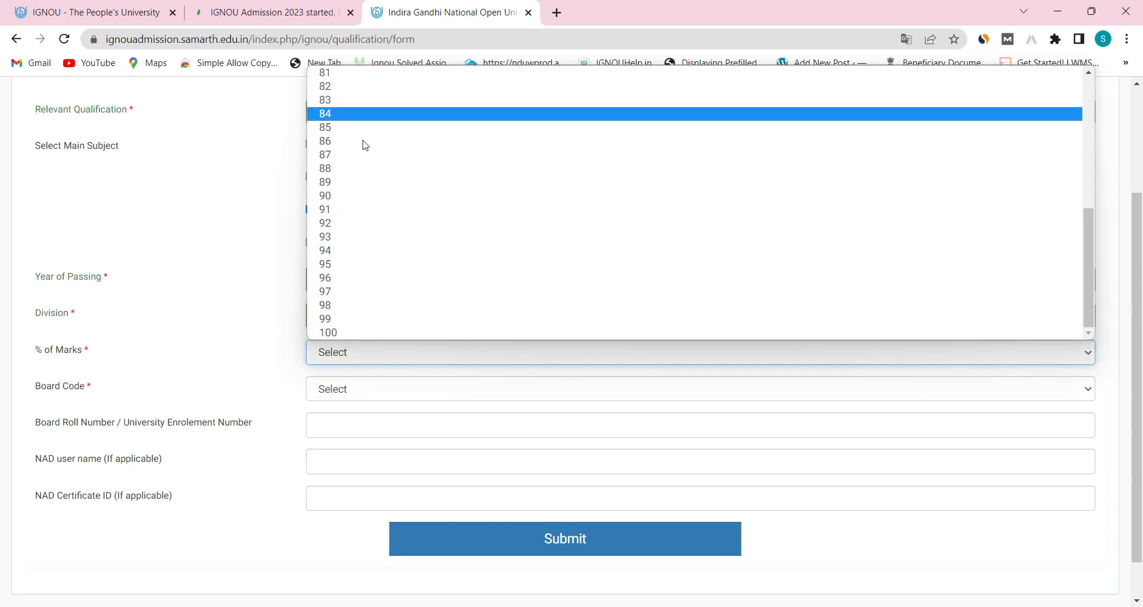
click(338, 237)
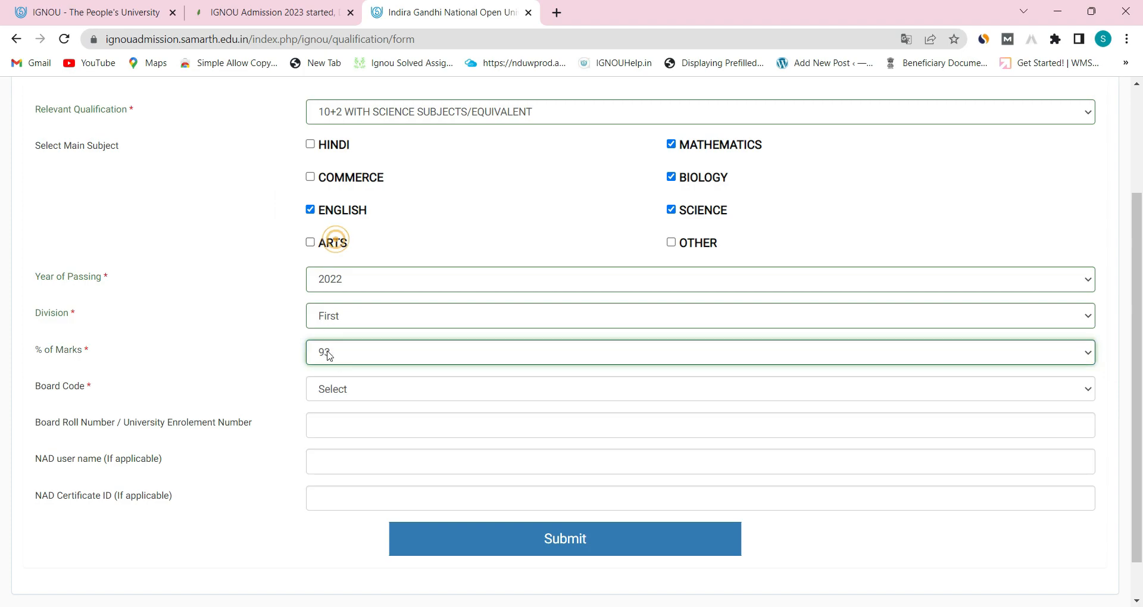
- Try the board code 9999 : XXXX : NOT LISTED IN THIS LIST with its extra field for another board's name
scroll(120, 401, down, 1)
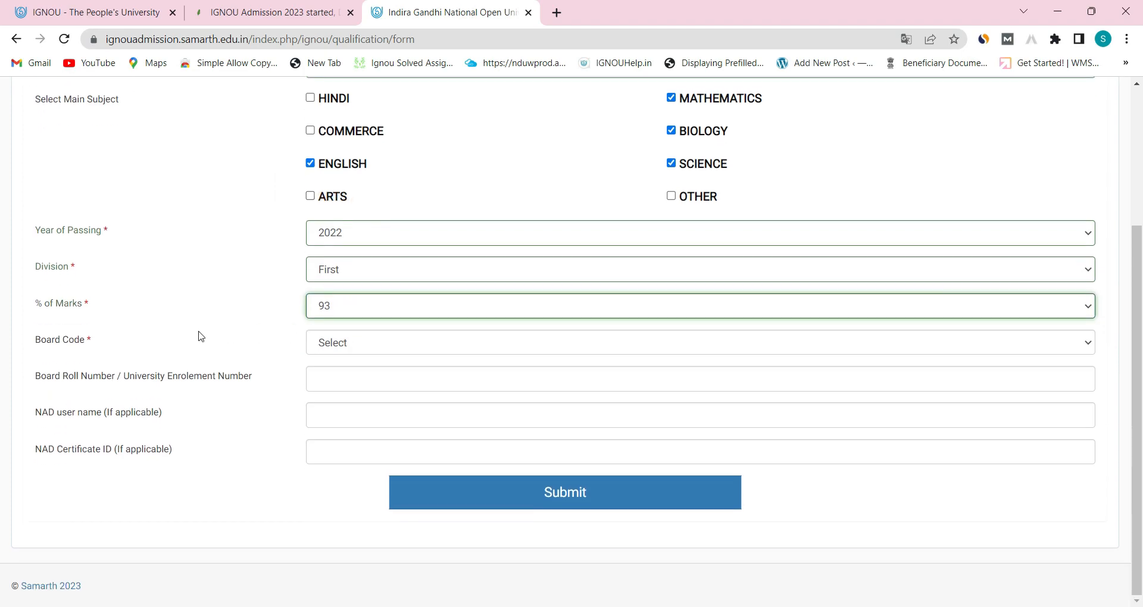
click(362, 350)
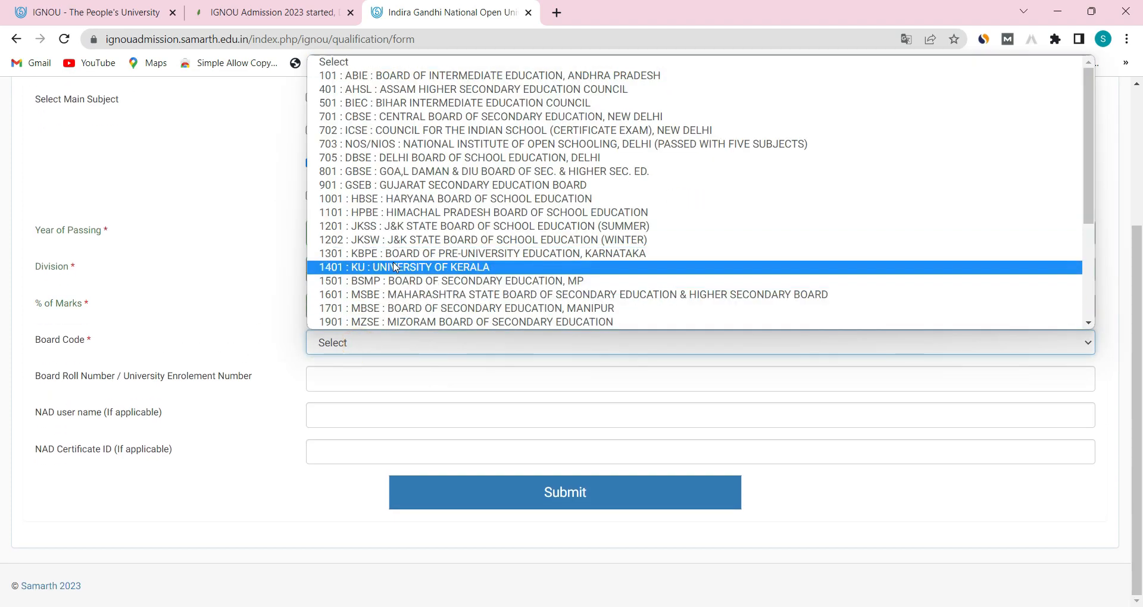
scroll(394, 246, down, 3)
scroll(381, 179, up, 3)
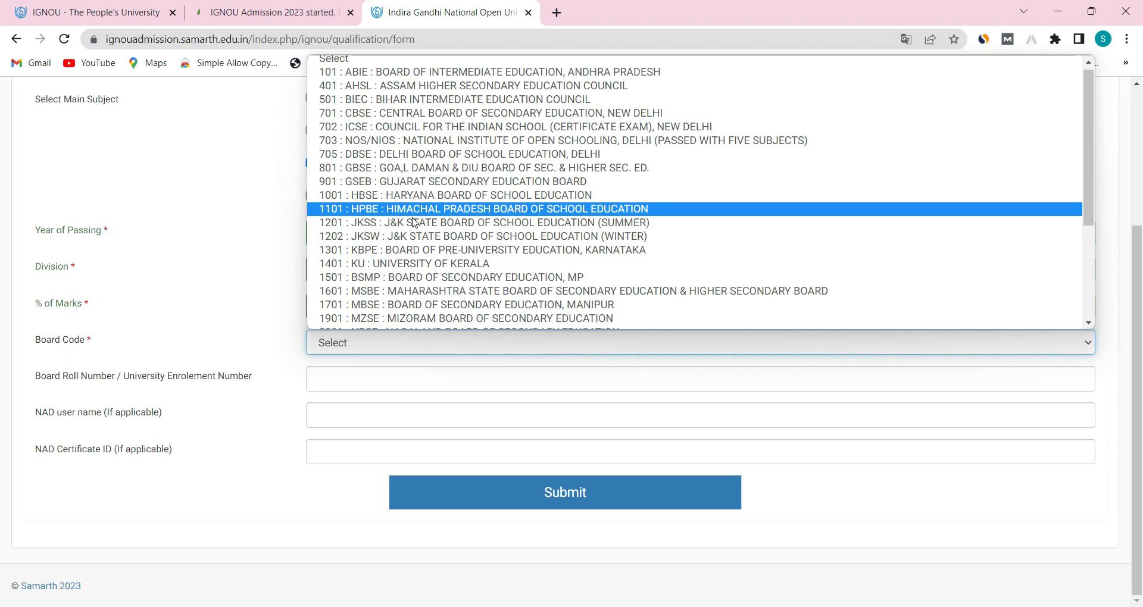
scroll(415, 225, down, 3)
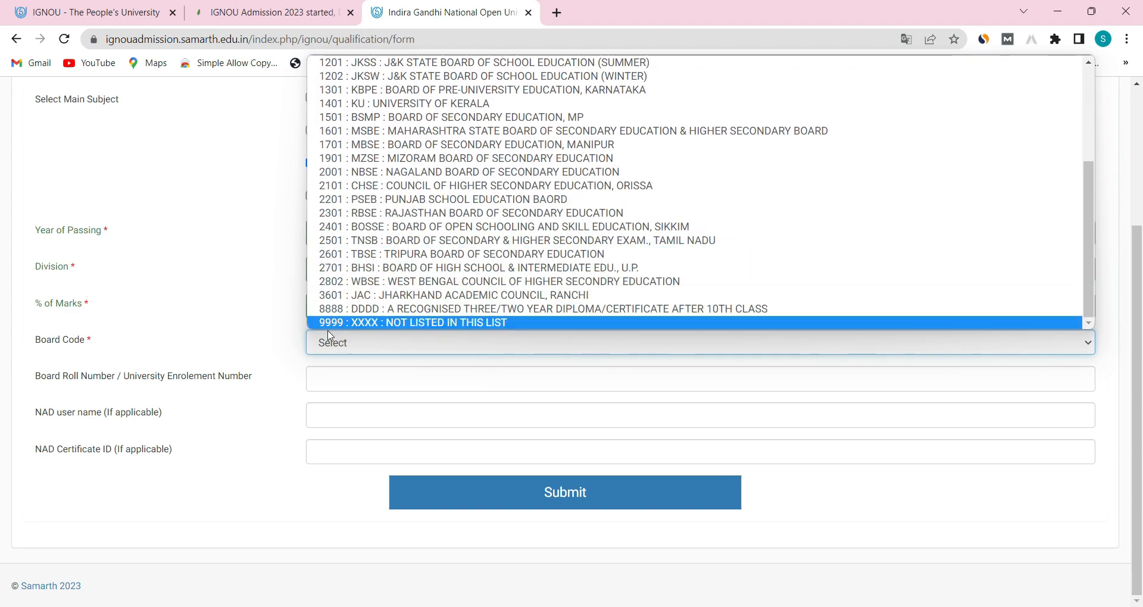
click(461, 325)
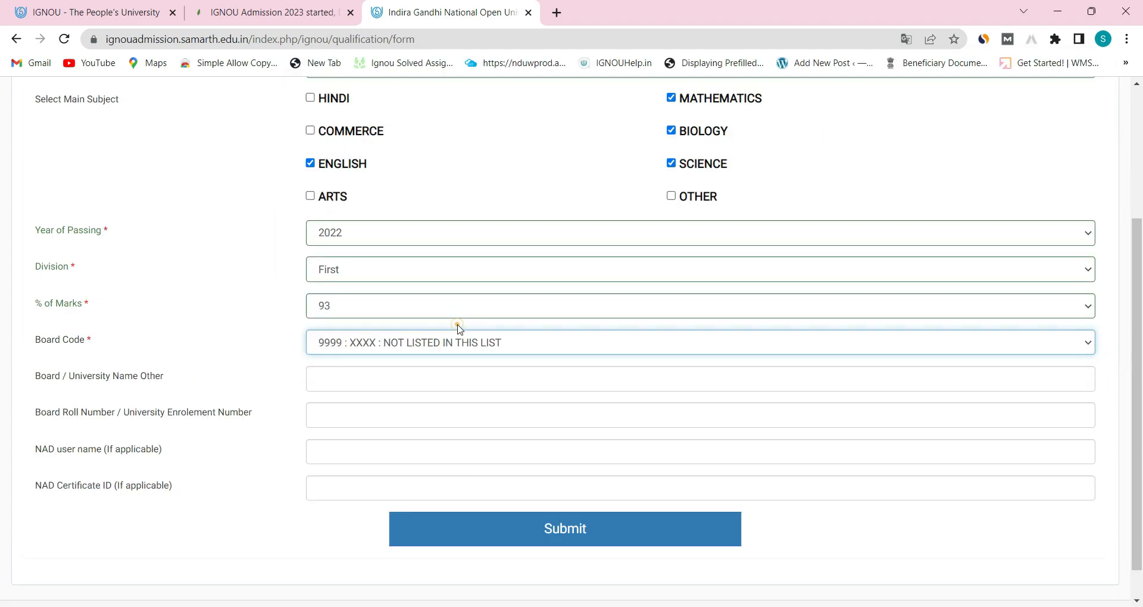
click(364, 380)
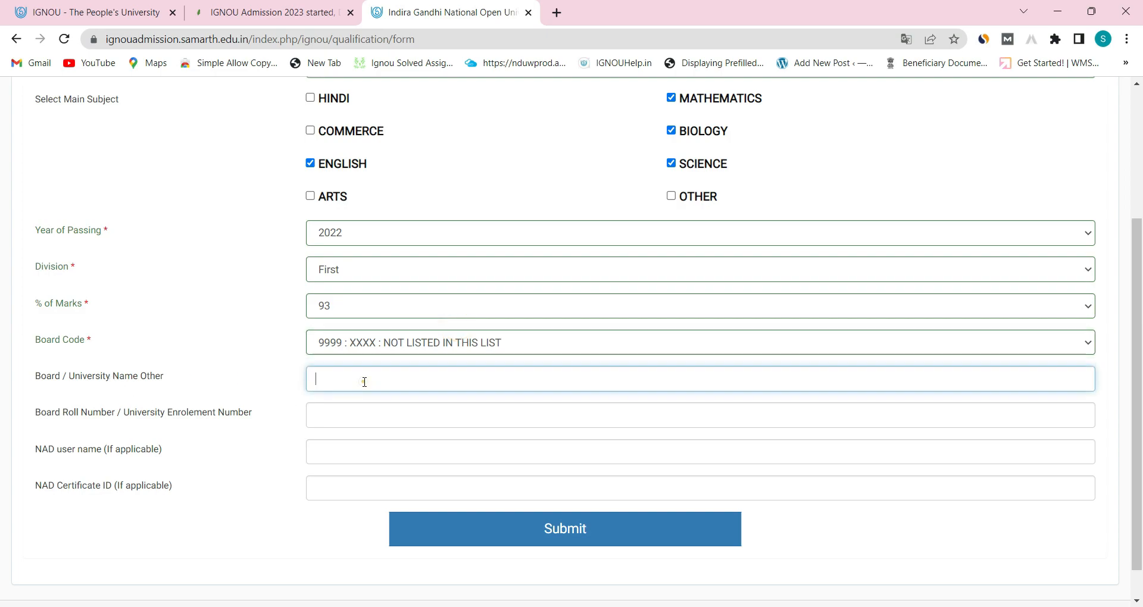
click(359, 426)
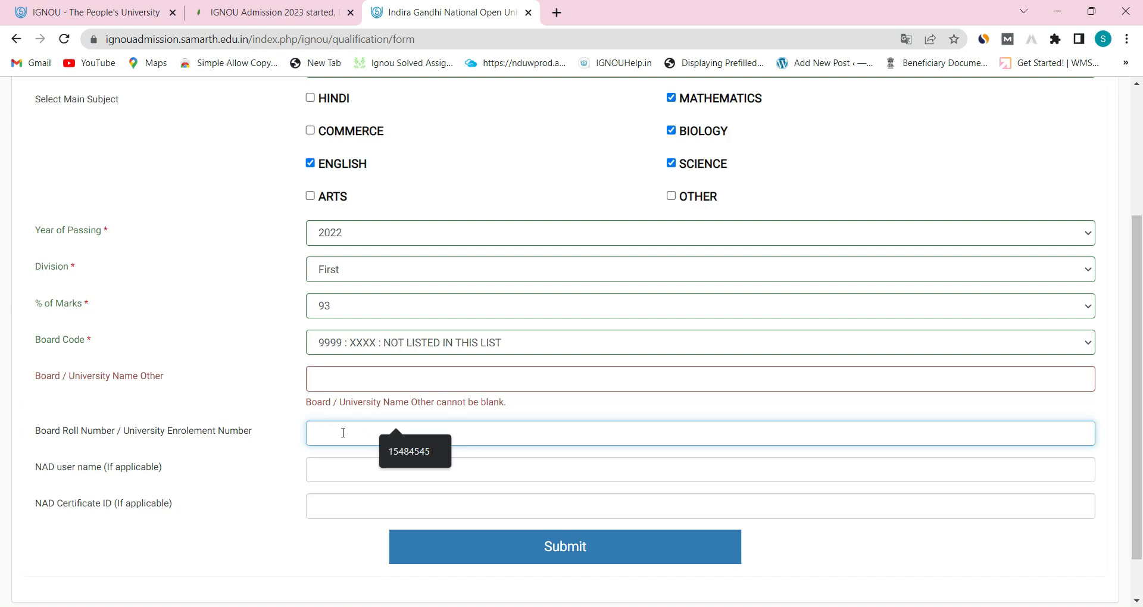
- Set the board code to 801 : GBSE (Goa, Daman & Diu board) and fill in the board roll number
click(404, 337)
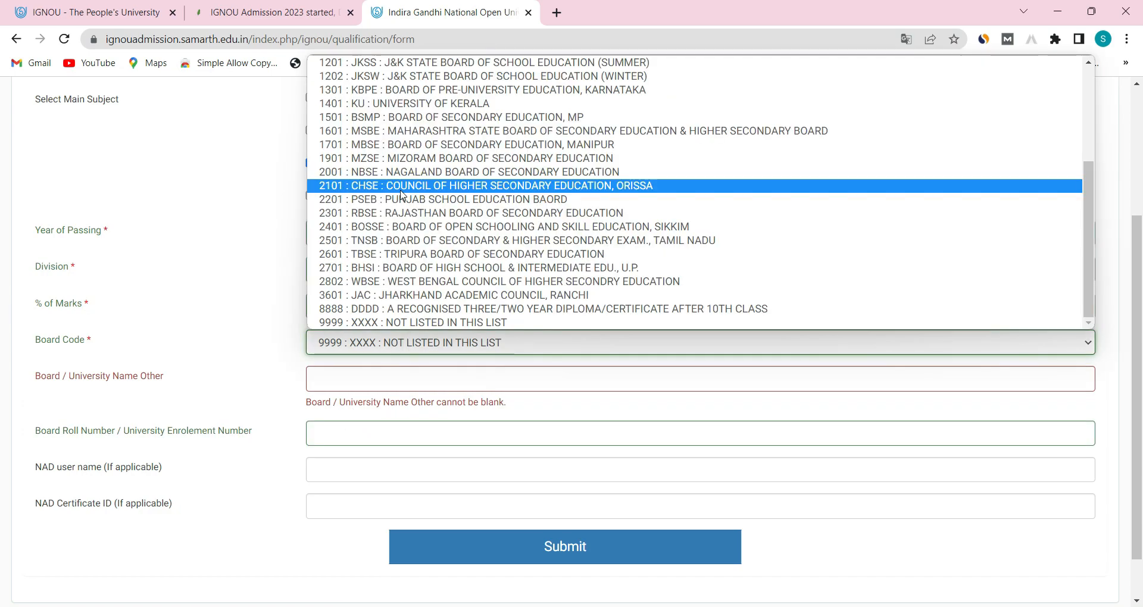
scroll(443, 193, up, 5)
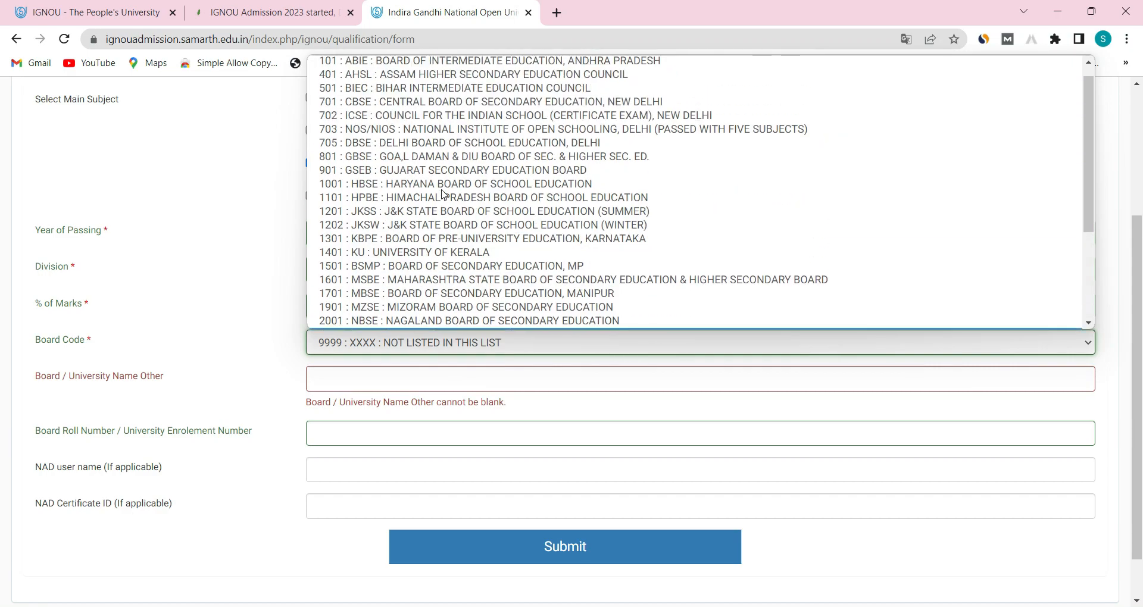
click(405, 156)
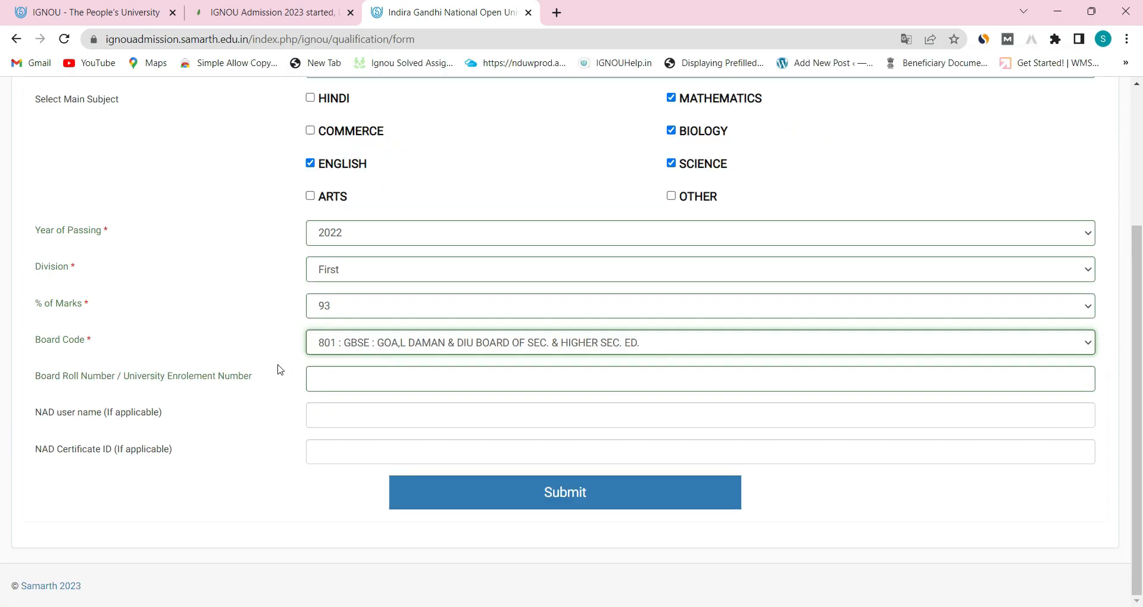
click(333, 380)
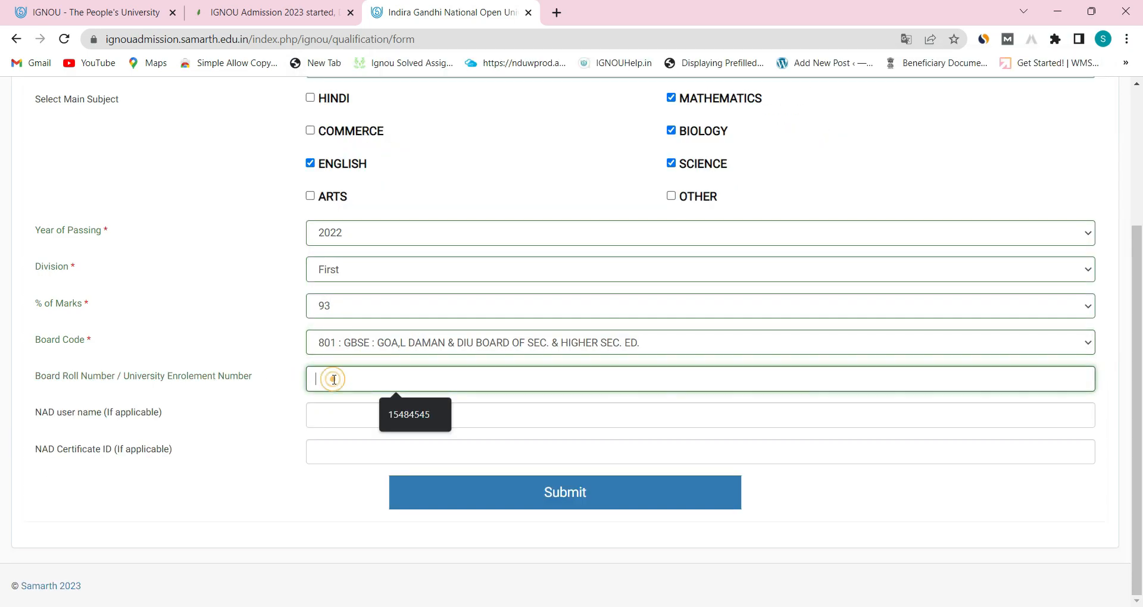
click(396, 410)
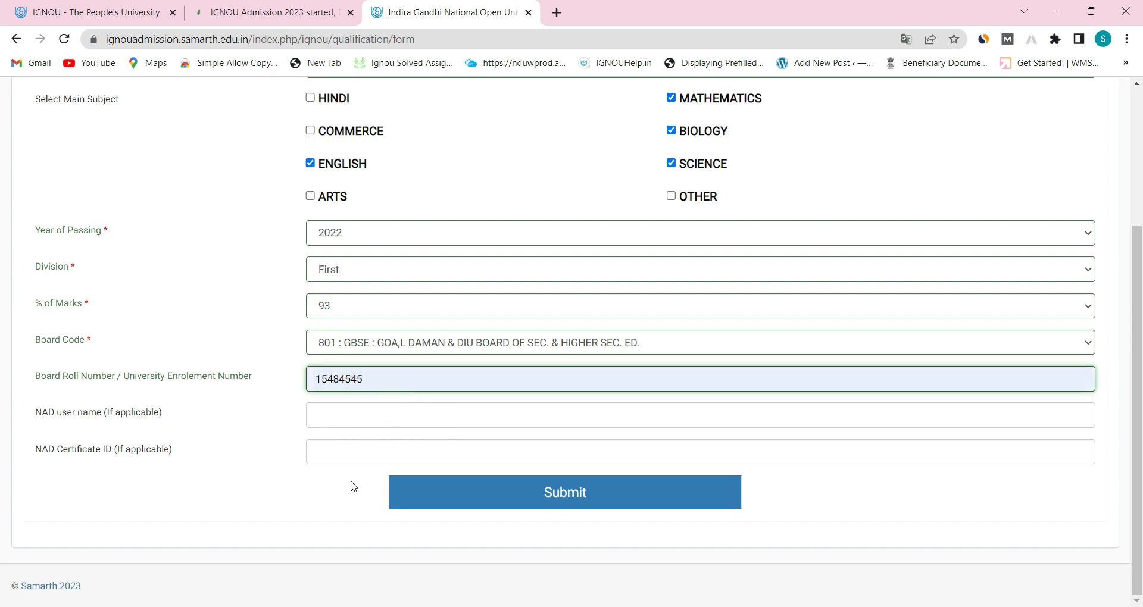
- Submit the qualification details and continue to the course selection for the Bachelor of Science
click(560, 494)
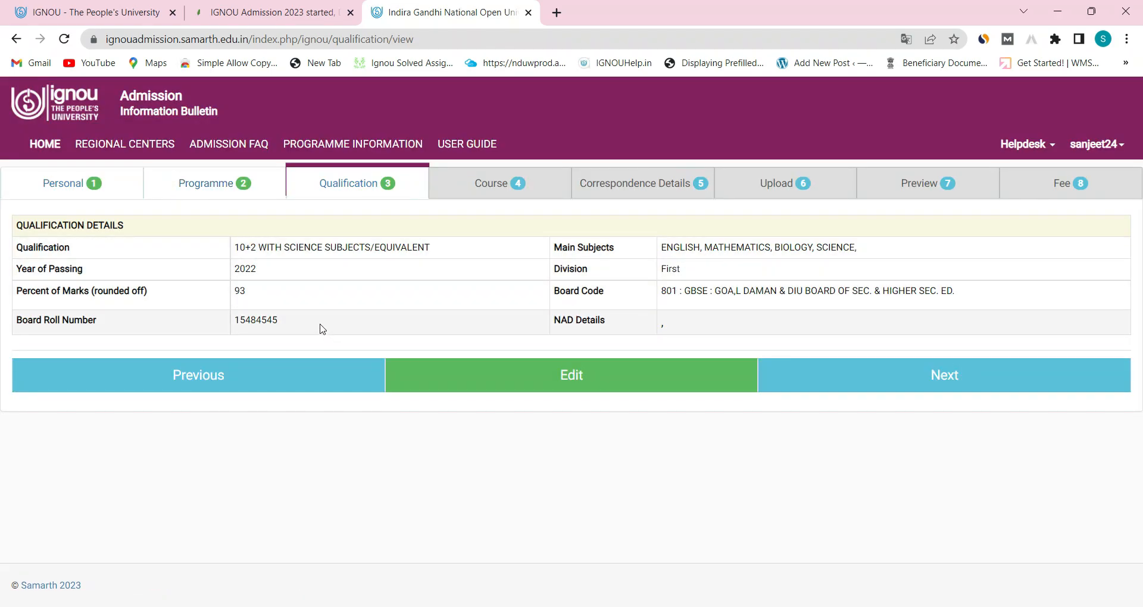
click(942, 382)
scroll(344, 347, down, 4)
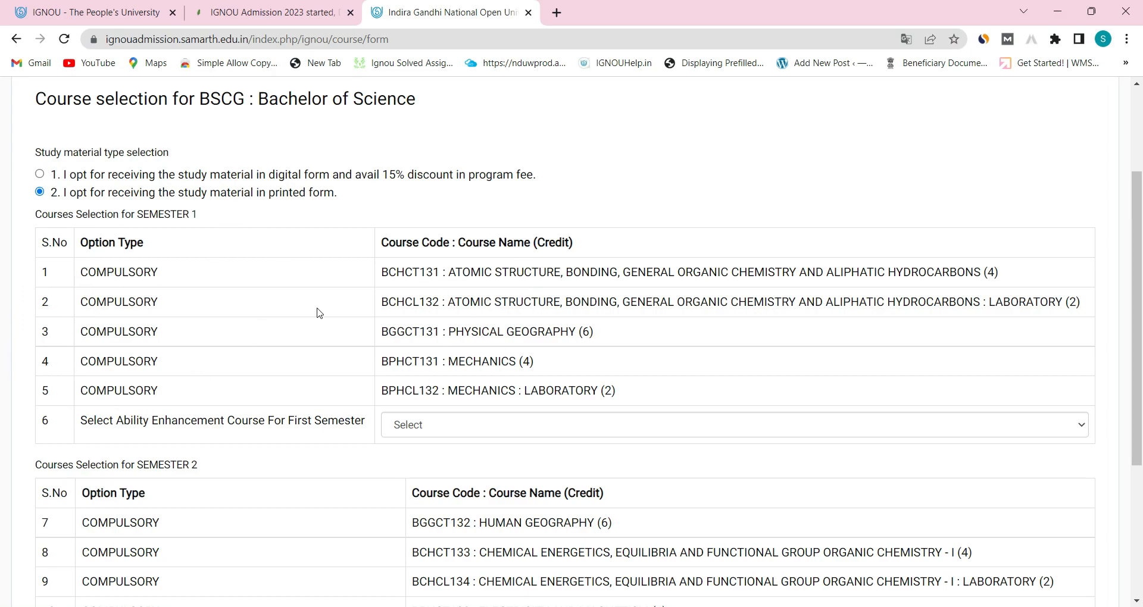
- Choose BEVAE181 : Environmental Studies for the first semester and BEGAE182 : English Communication Skills for the second as ability enhancement courses
scroll(519, 296, down, 1)
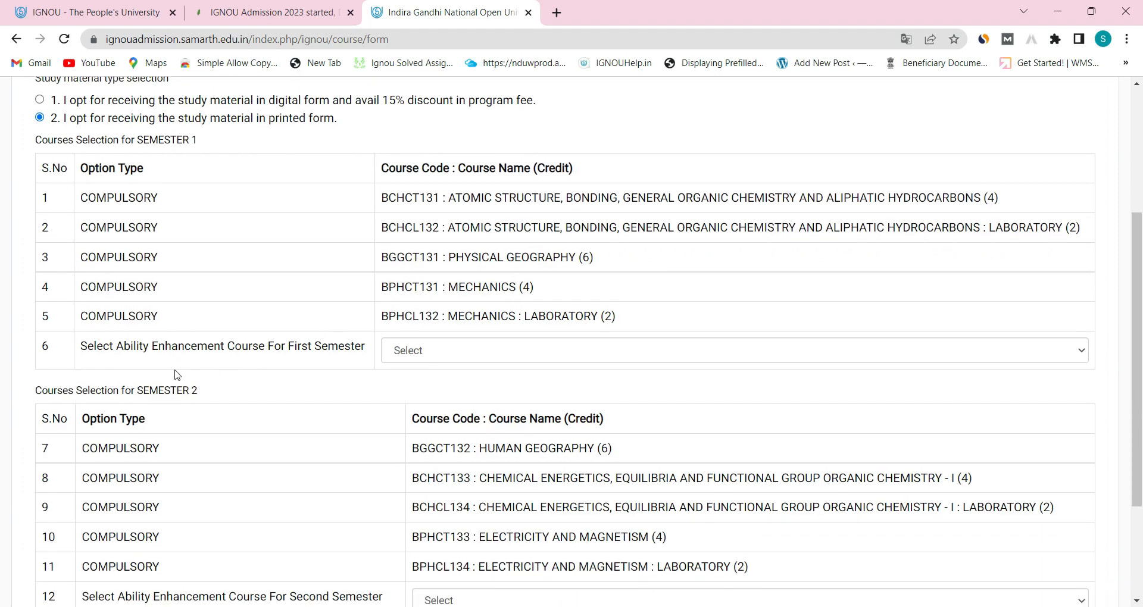
click(460, 351)
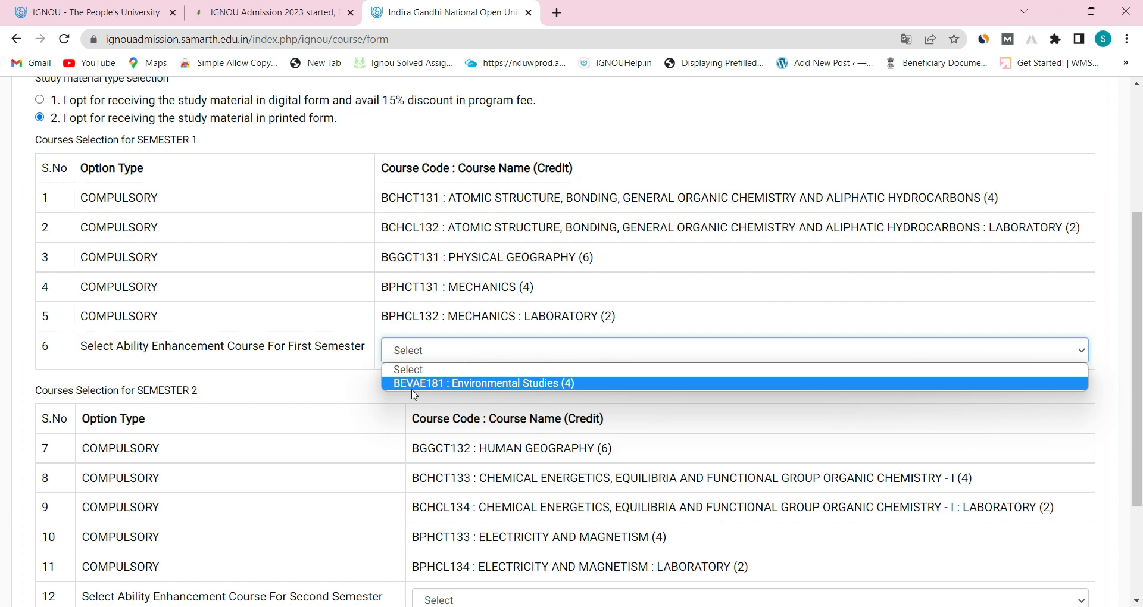
click(447, 385)
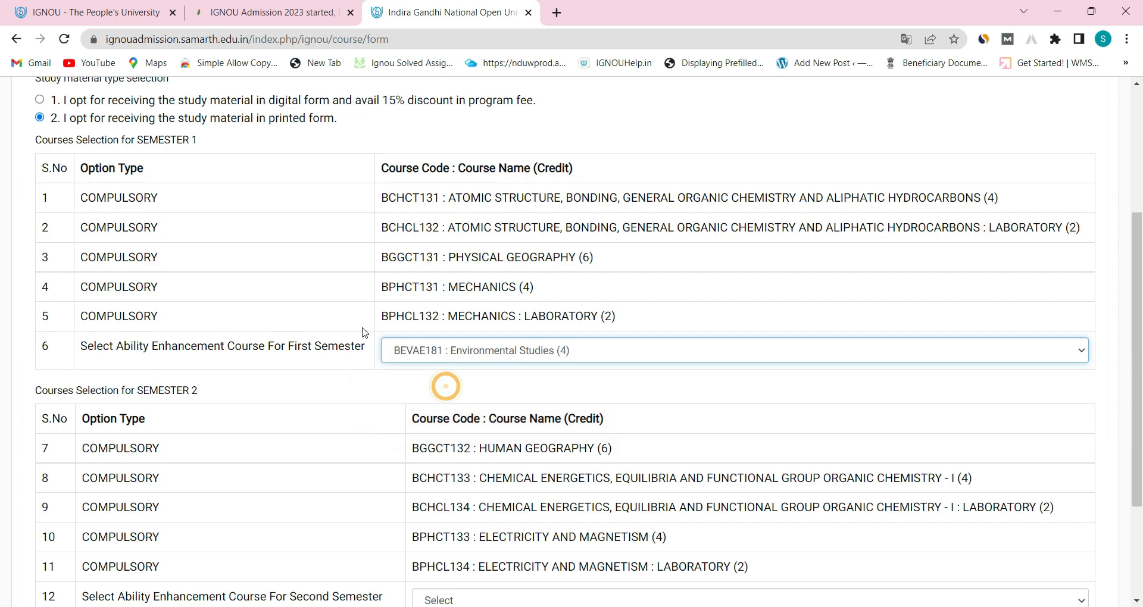
scroll(204, 329, down, 3)
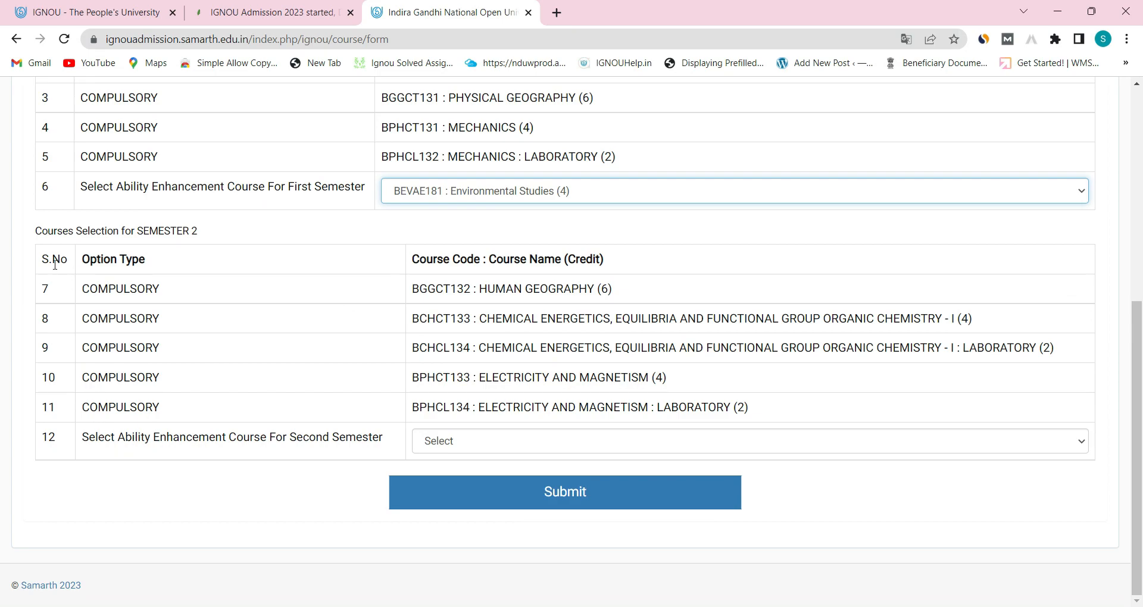
click(460, 442)
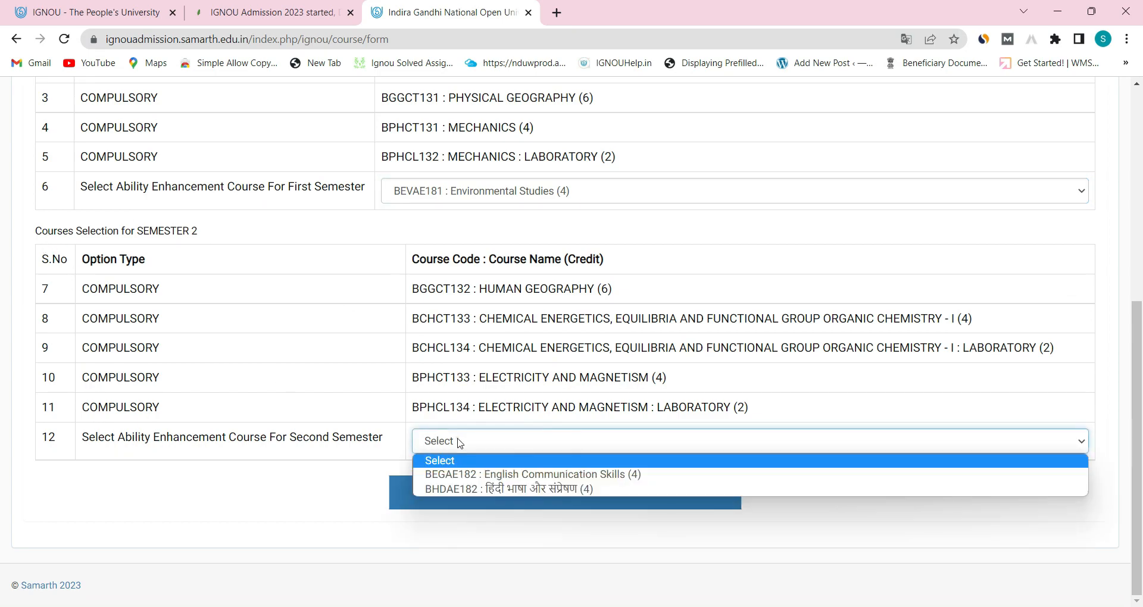
click(492, 474)
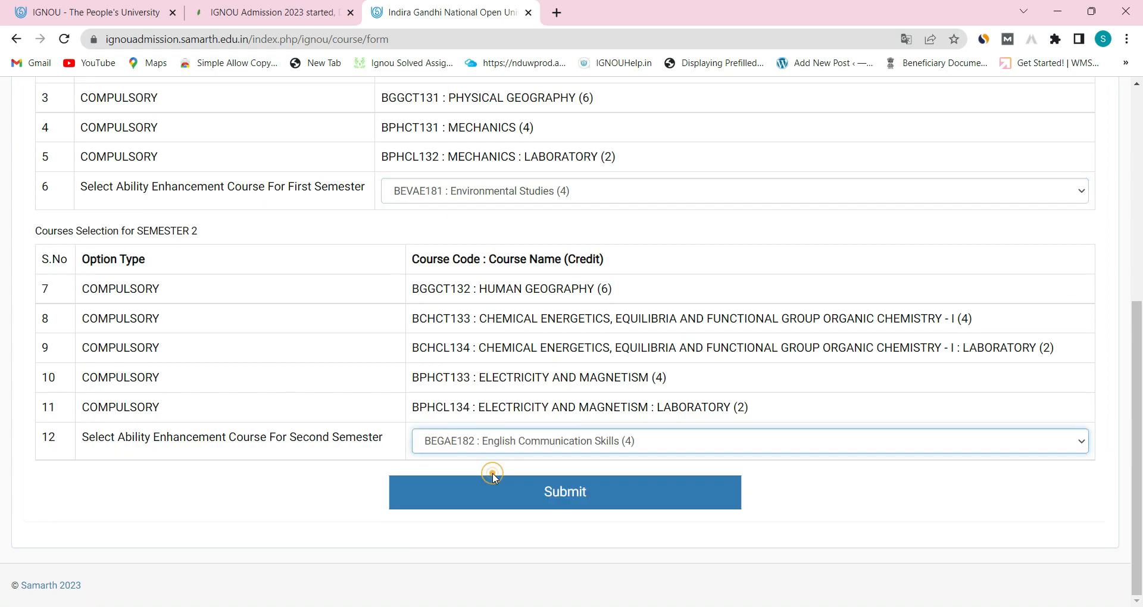
- Try the option of receiving the study material in digital form with the 15% programme fee discount
scroll(342, 396, up, 3)
scroll(340, 393, up, 3)
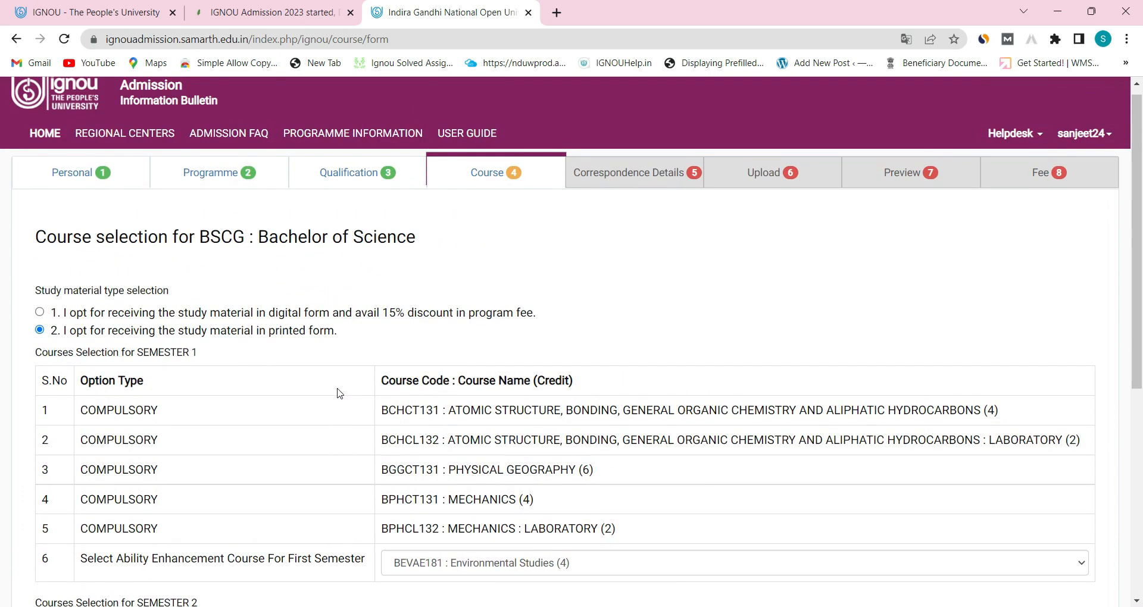
scroll(396, 417, down, 6)
scroll(272, 367, up, 6)
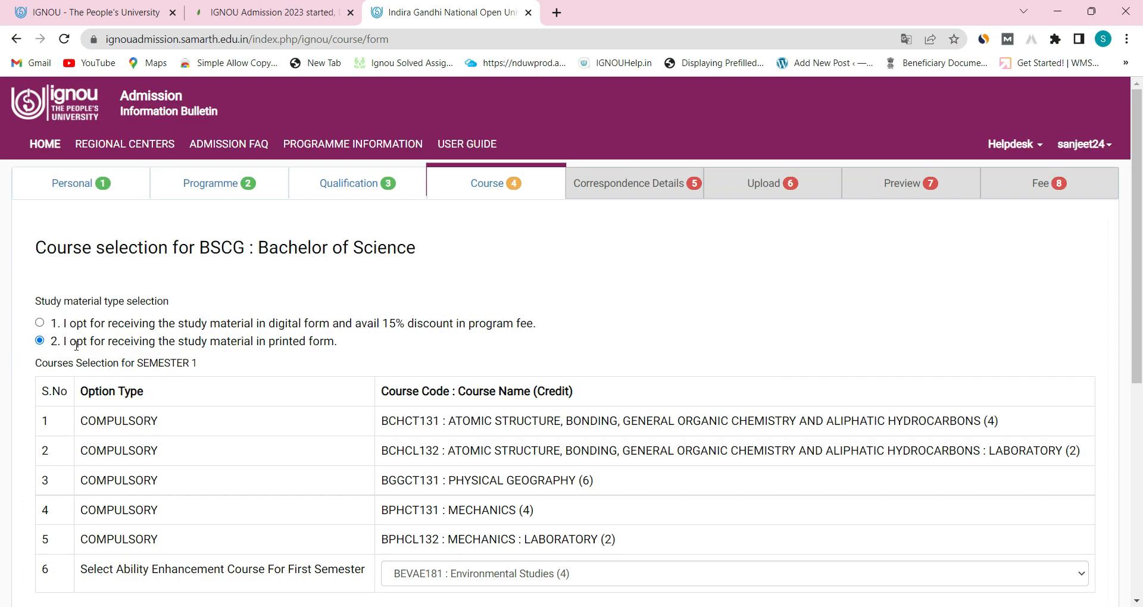
click(40, 322)
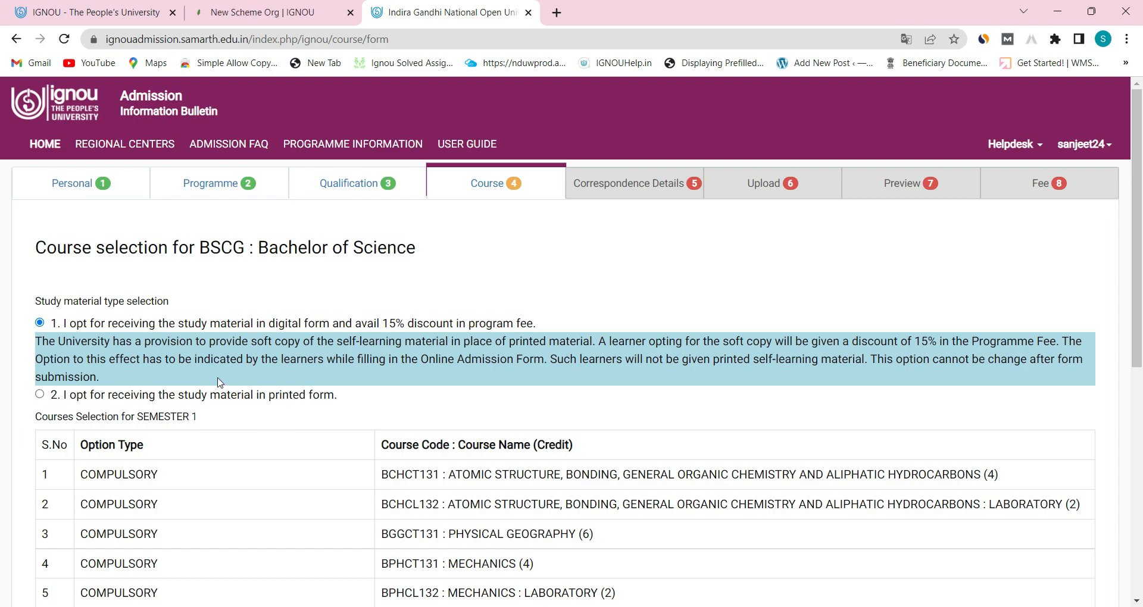
- Look through the IGNOU Study Material page on newscheme.org for its degree, diploma and certificate downloads, and return to the admission form
click(237, 18)
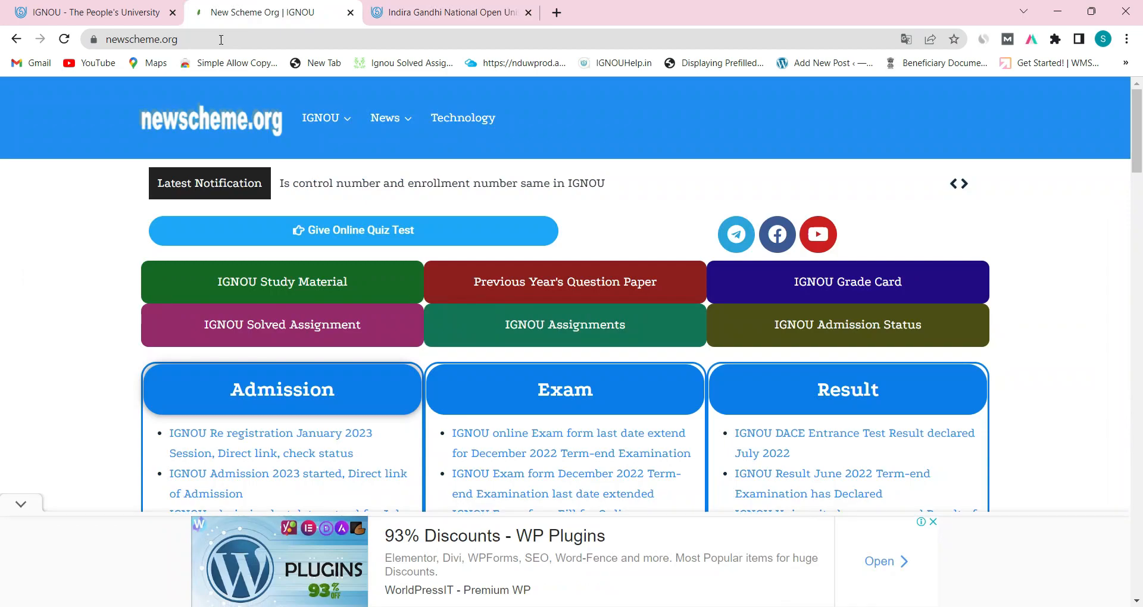
mouse_move(353, 141)
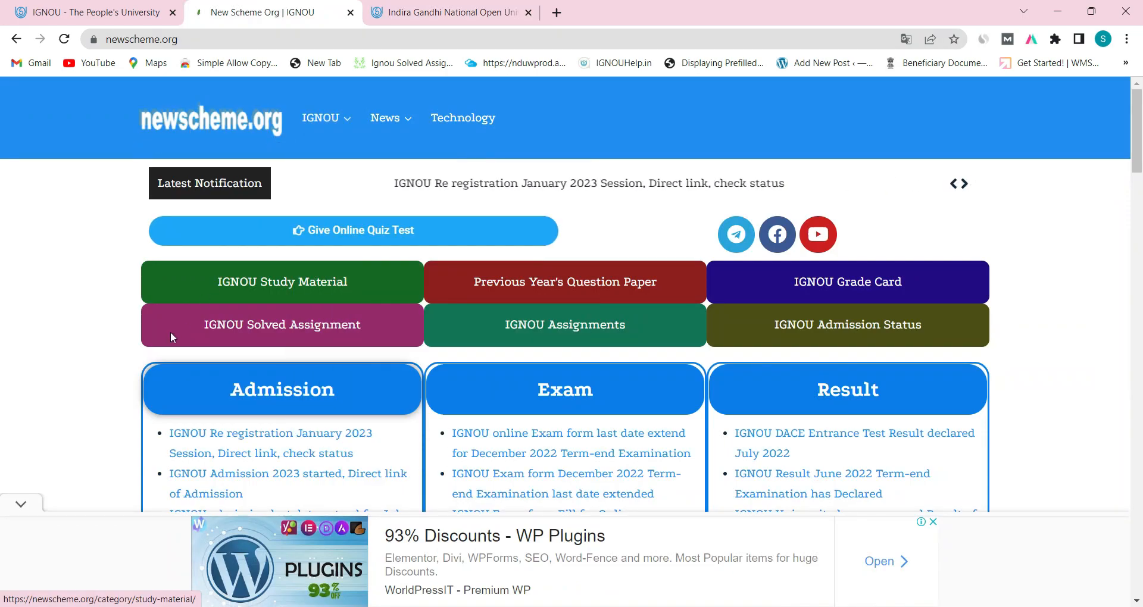
click(271, 285)
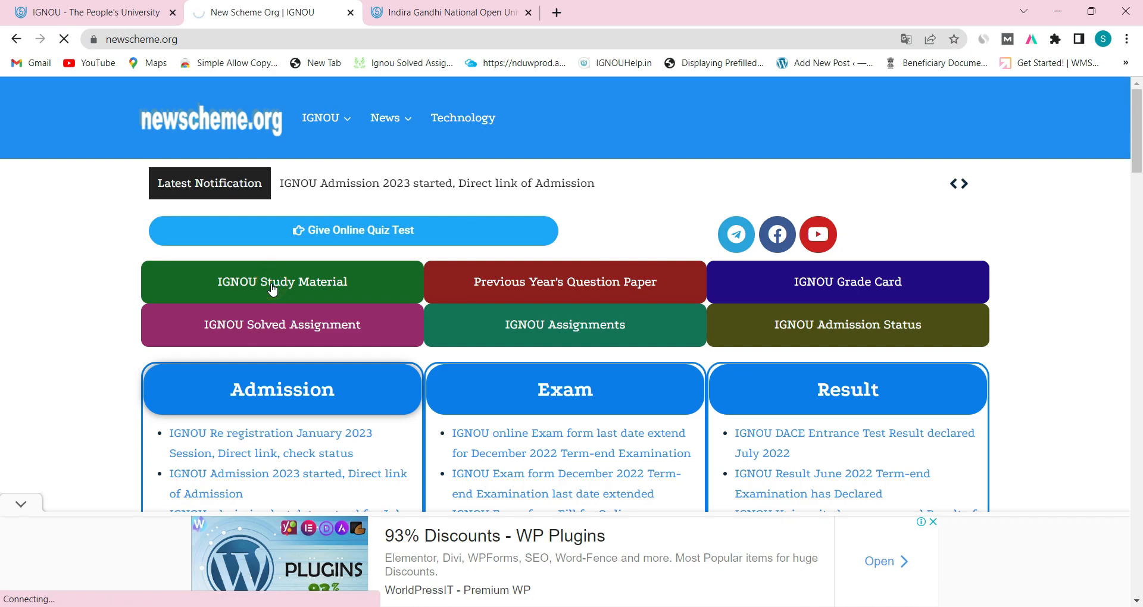
scroll(274, 333, down, 6)
scroll(274, 334, down, 1)
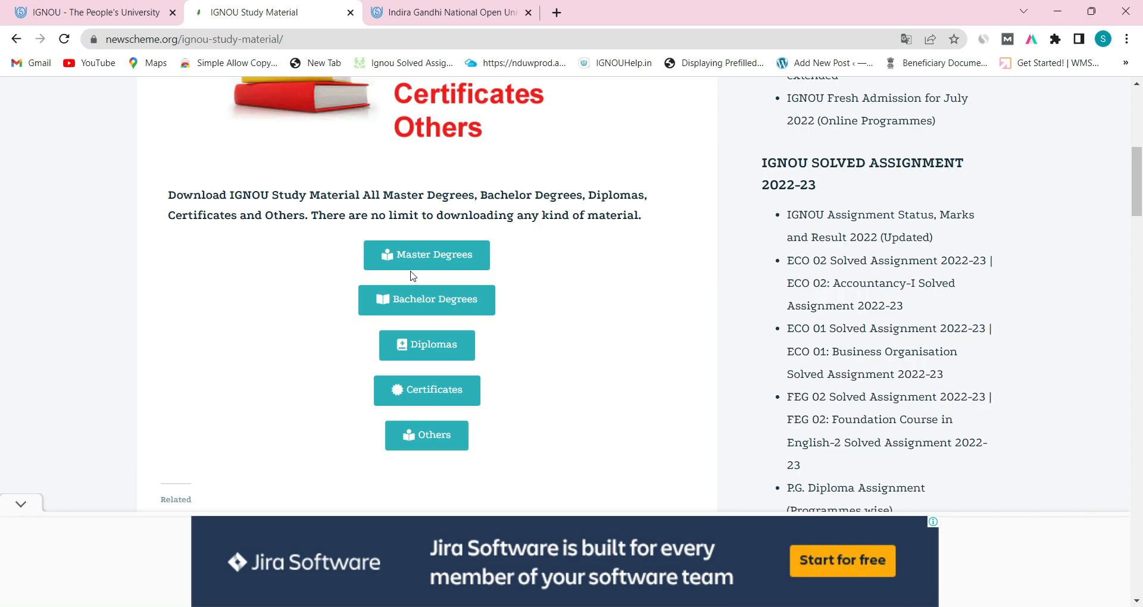
scroll(192, 350, up, 5)
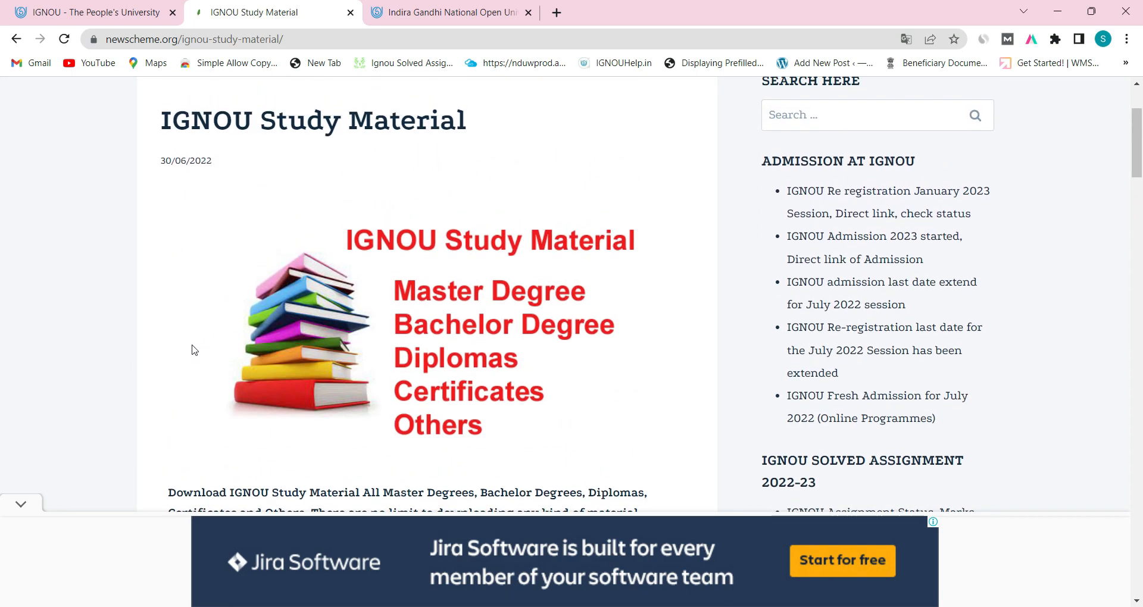
scroll(192, 350, up, 3)
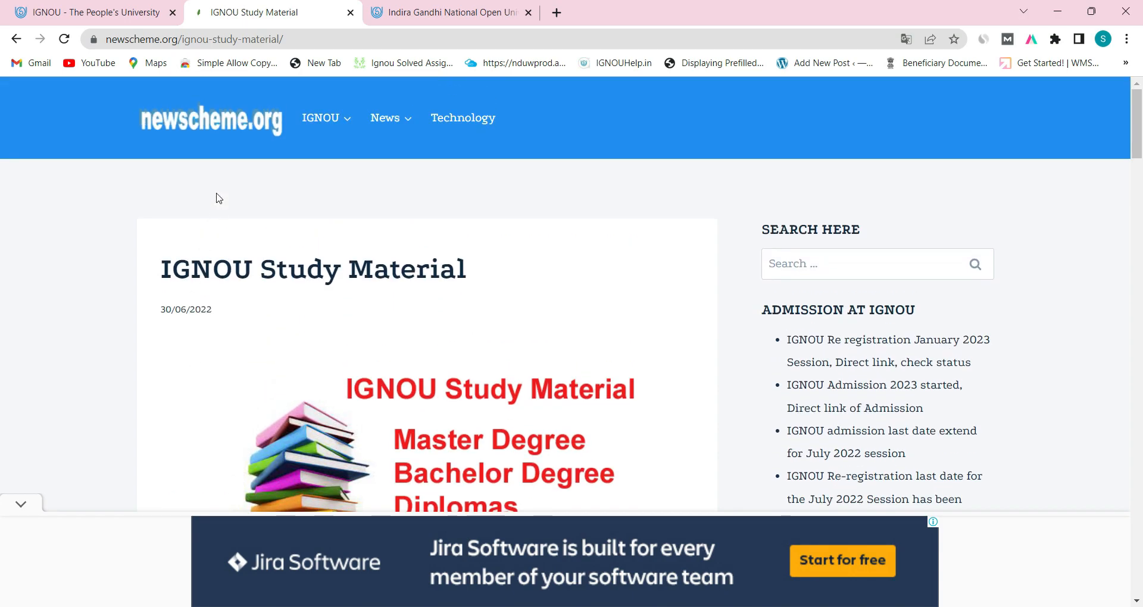
click(425, 5)
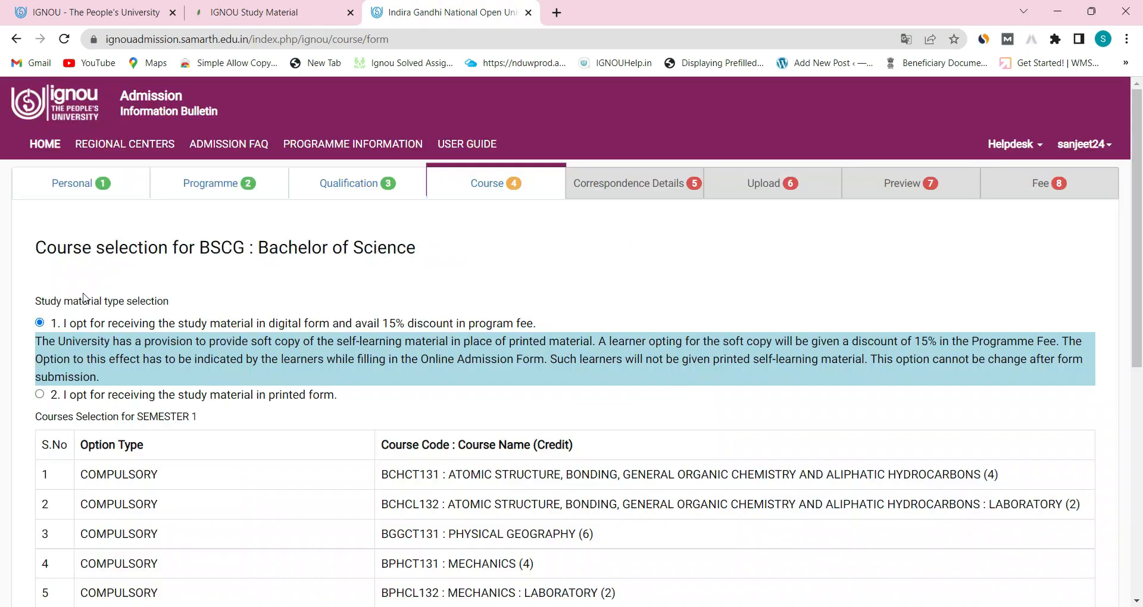
- Opt for study material in printed form and submit the course selection, continuing to the correspondence details
click(39, 395)
scroll(229, 354, down, 5)
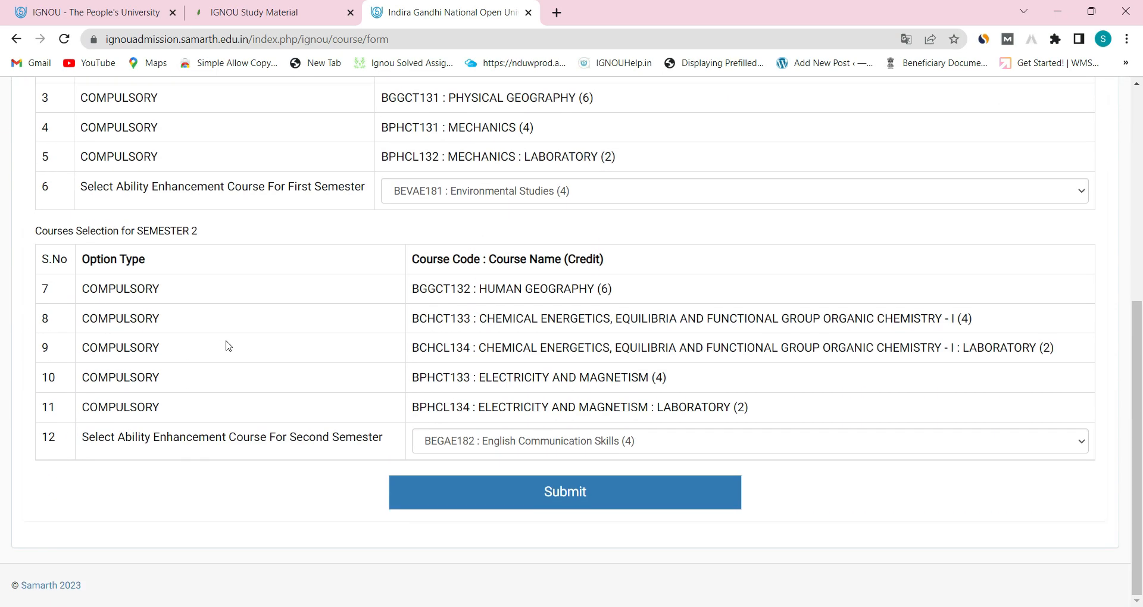
click(565, 500)
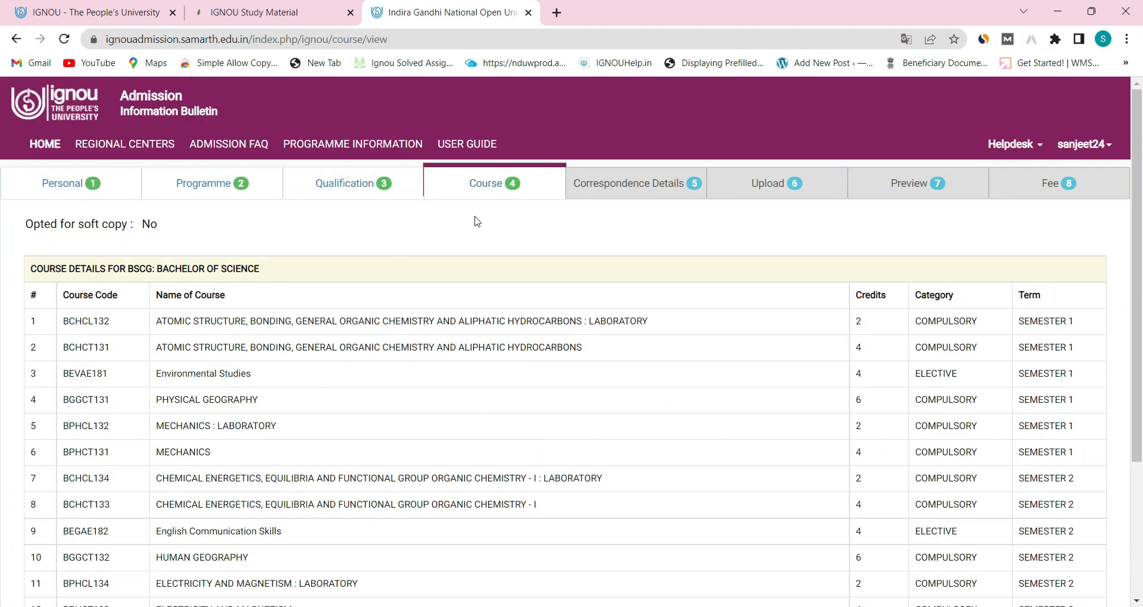
scroll(475, 397, down, 3)
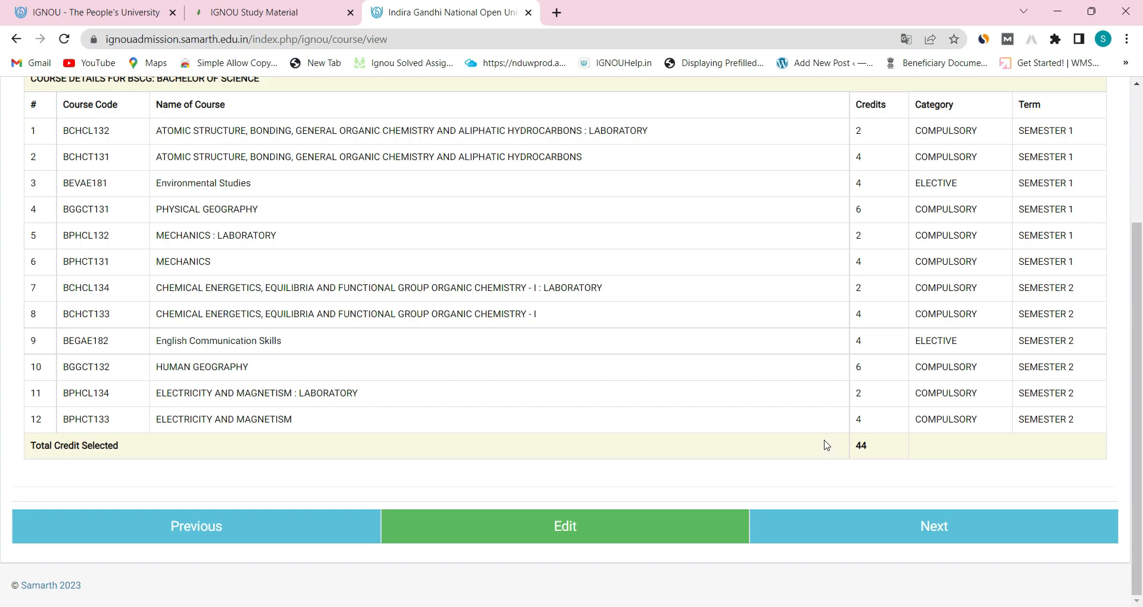
click(938, 530)
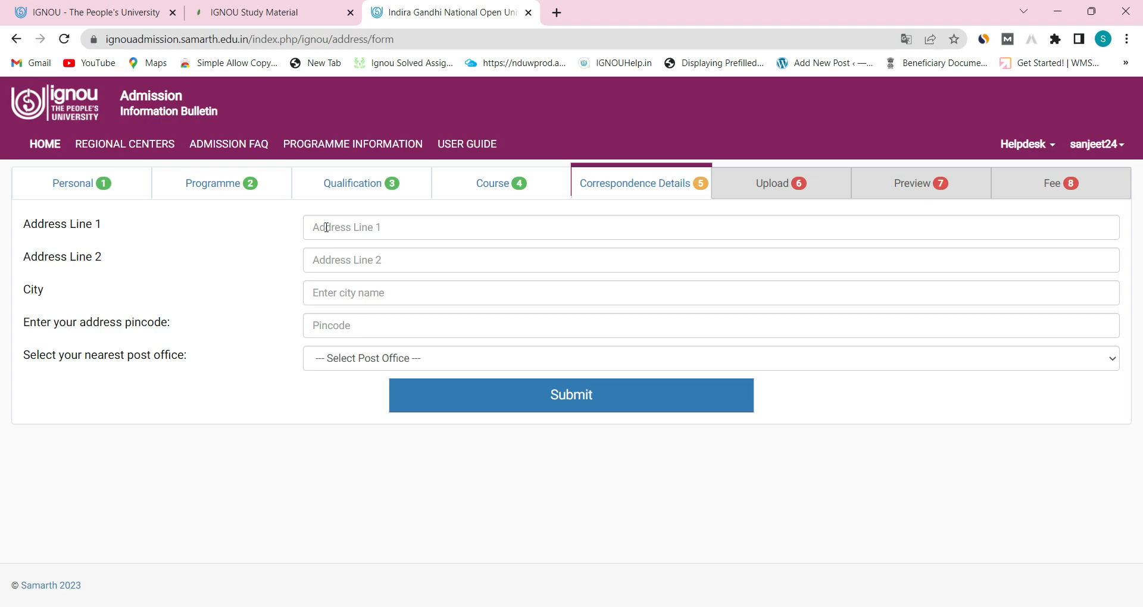
- Fill in the first address line, the city and the pincode of the correspondence address, leaving the second address line empty
click(326, 227)
click(396, 260)
click(382, 262)
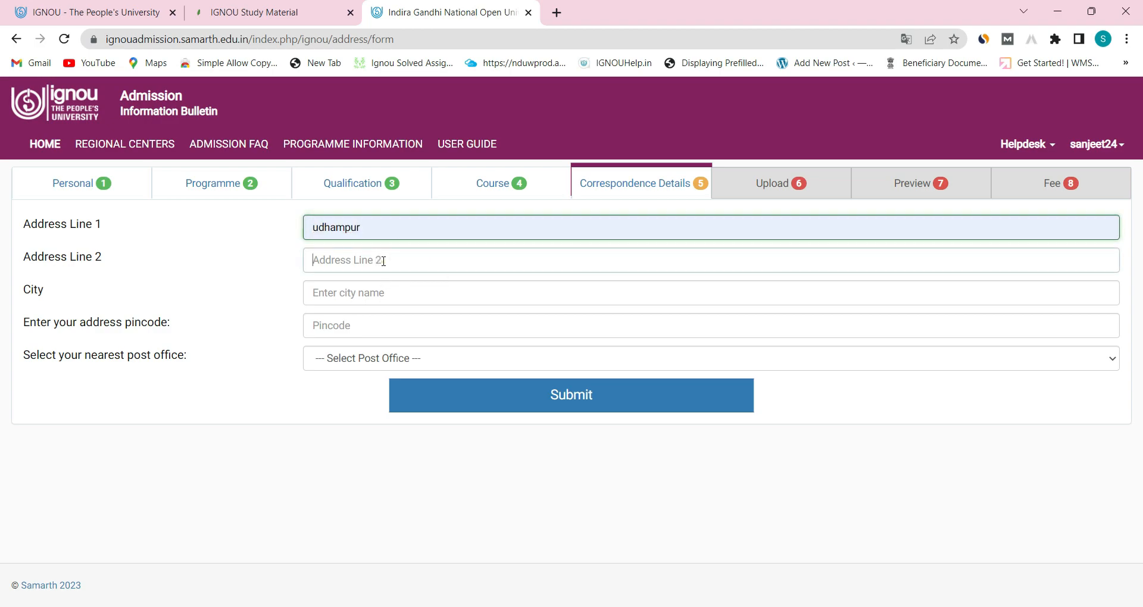
click(371, 297)
click(402, 326)
click(376, 331)
click(399, 360)
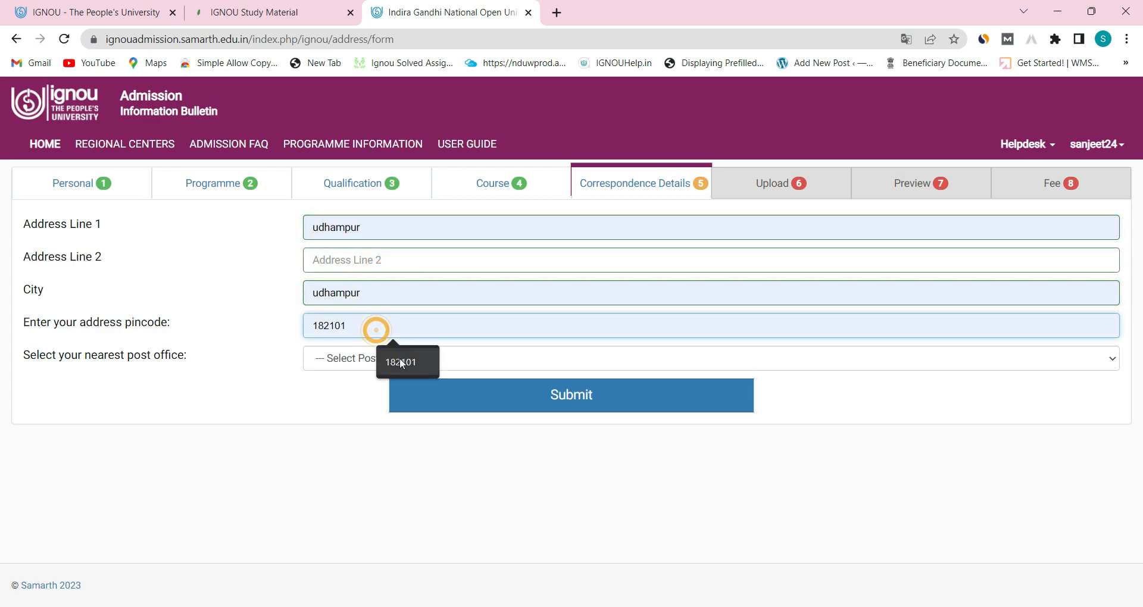
click(399, 362)
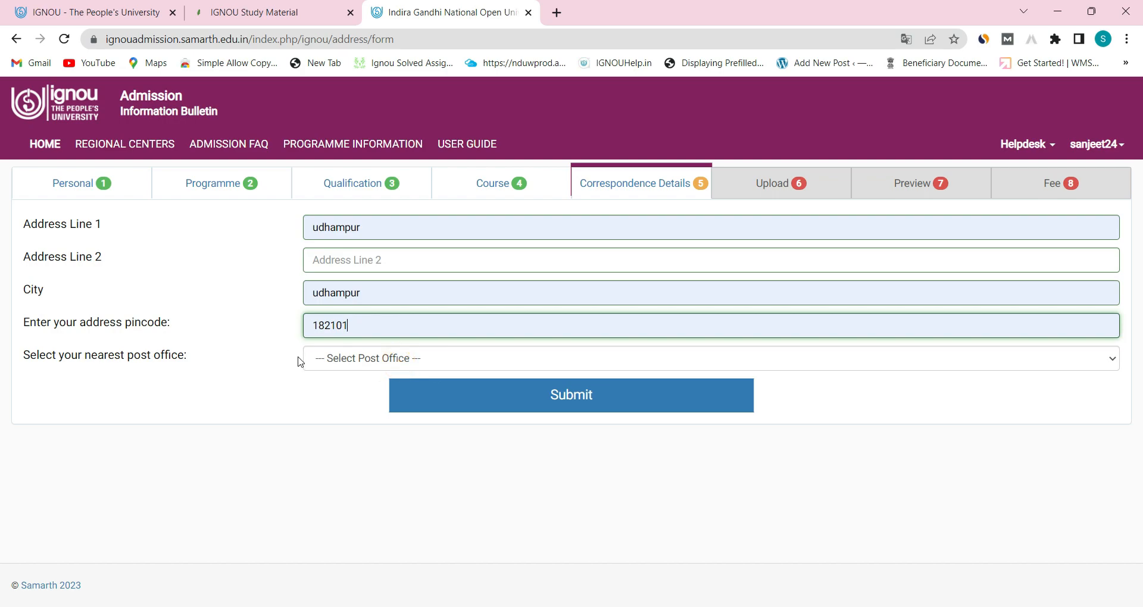
- Select the nearest post office and submit the correspondence details, dismissing the browser's offer to save the address
click(345, 359)
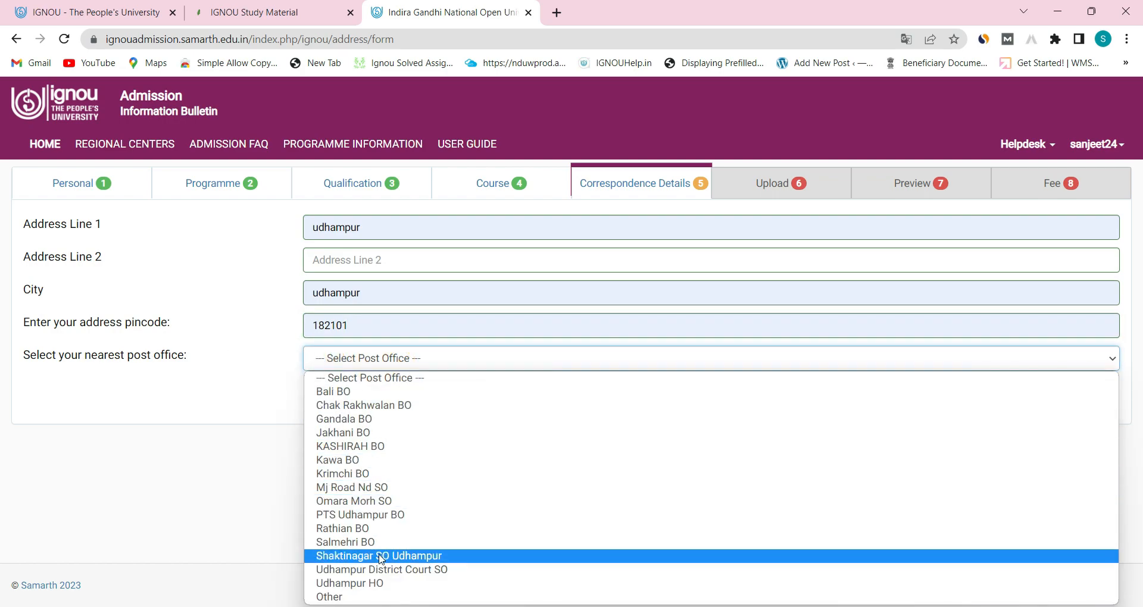
click(369, 457)
click(566, 466)
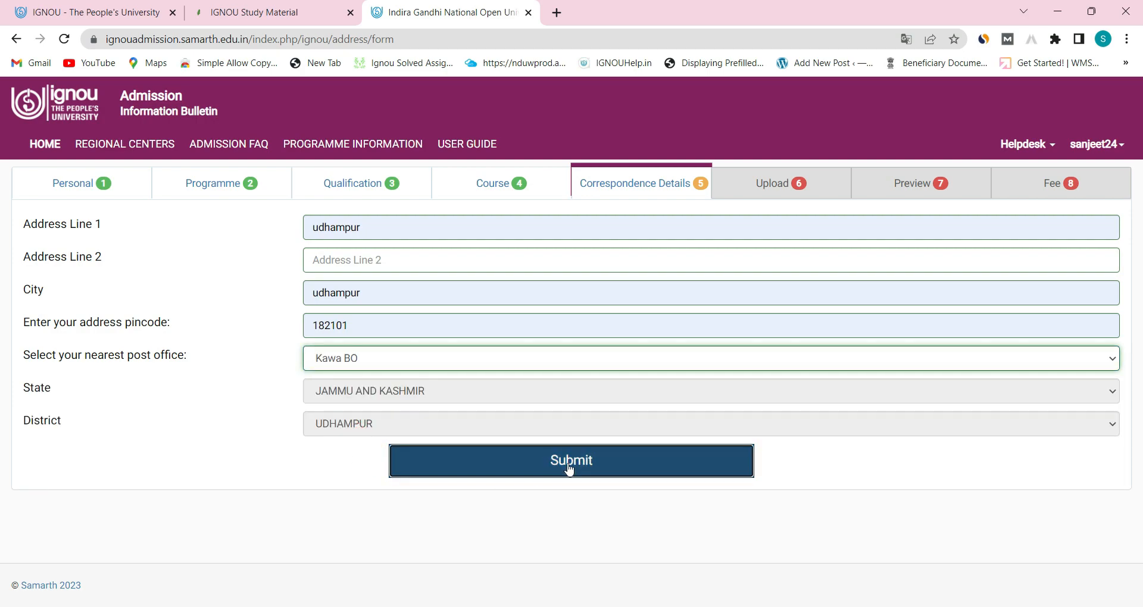
click(921, 253)
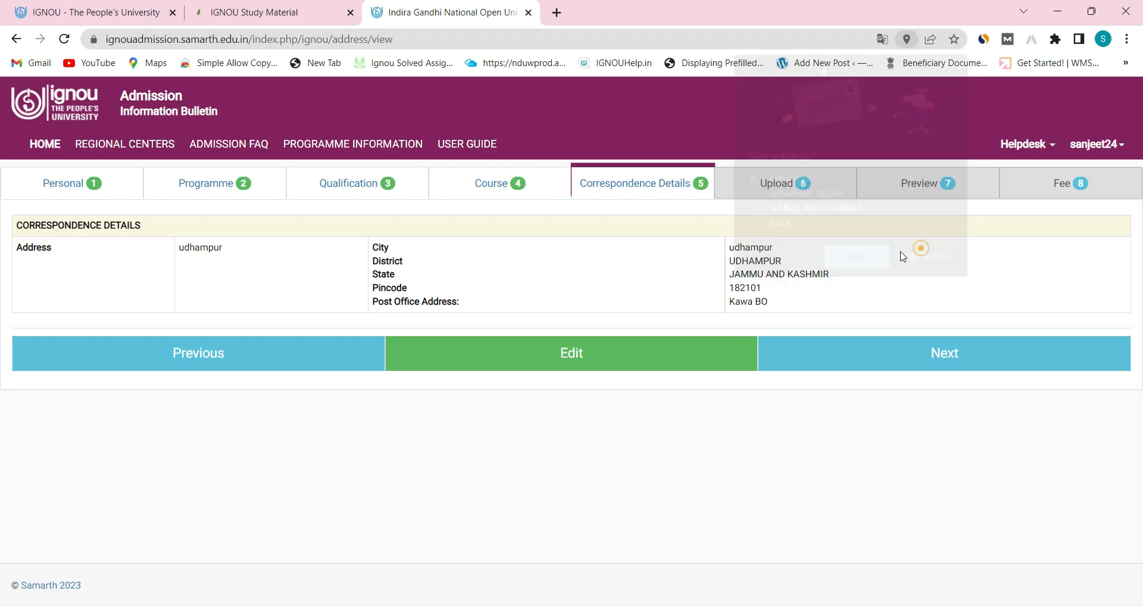
- Continue to the document upload section and review the required documents with their size and format limits
click(966, 362)
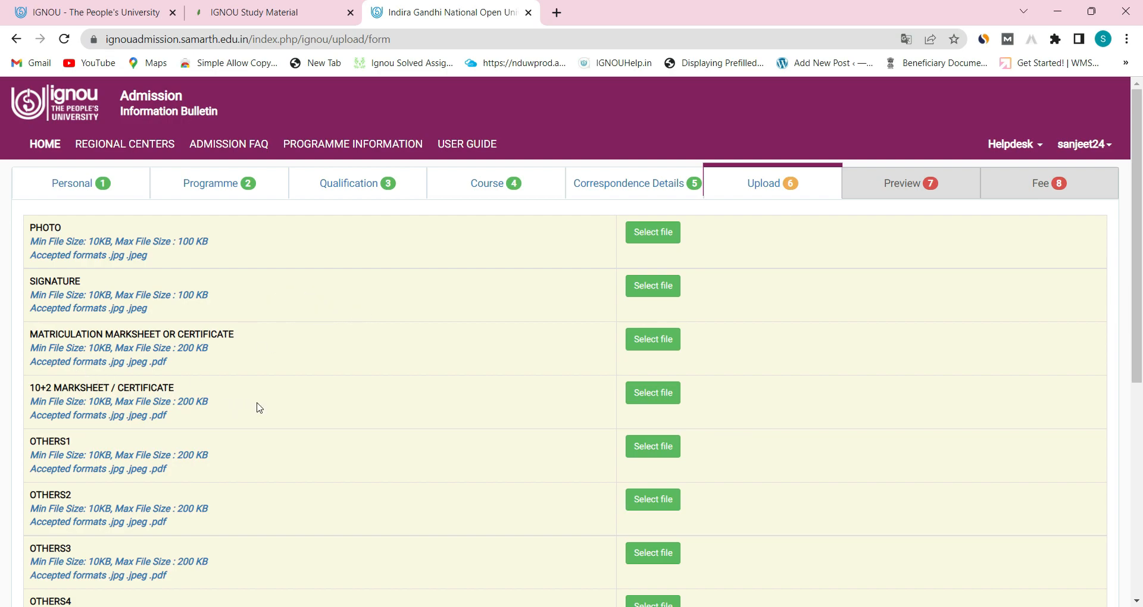
scroll(217, 337, down, 6)
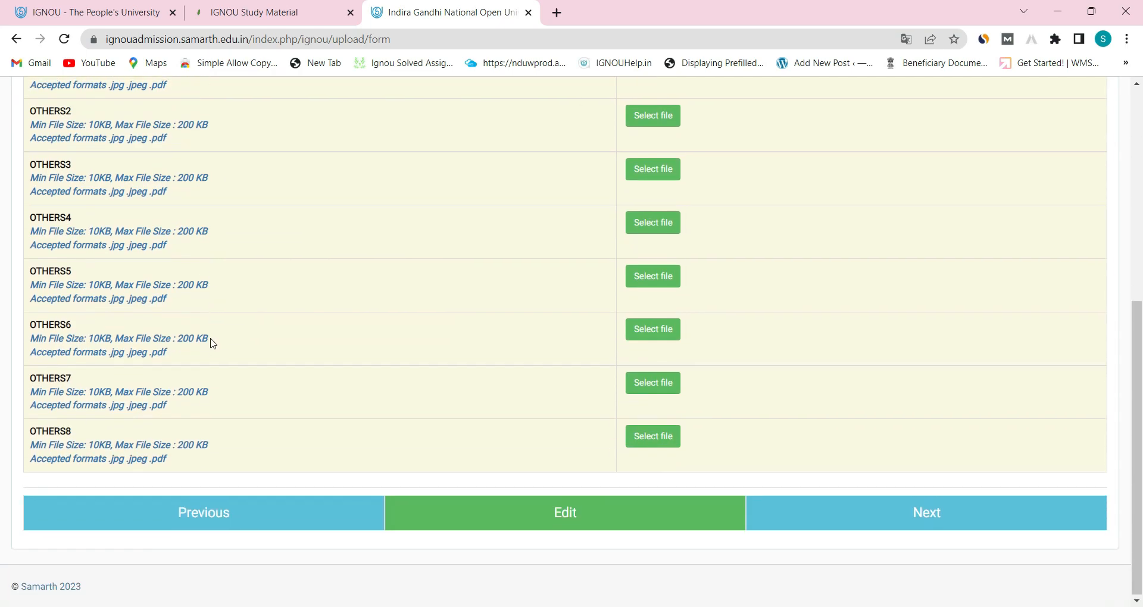
scroll(215, 342, up, 7)
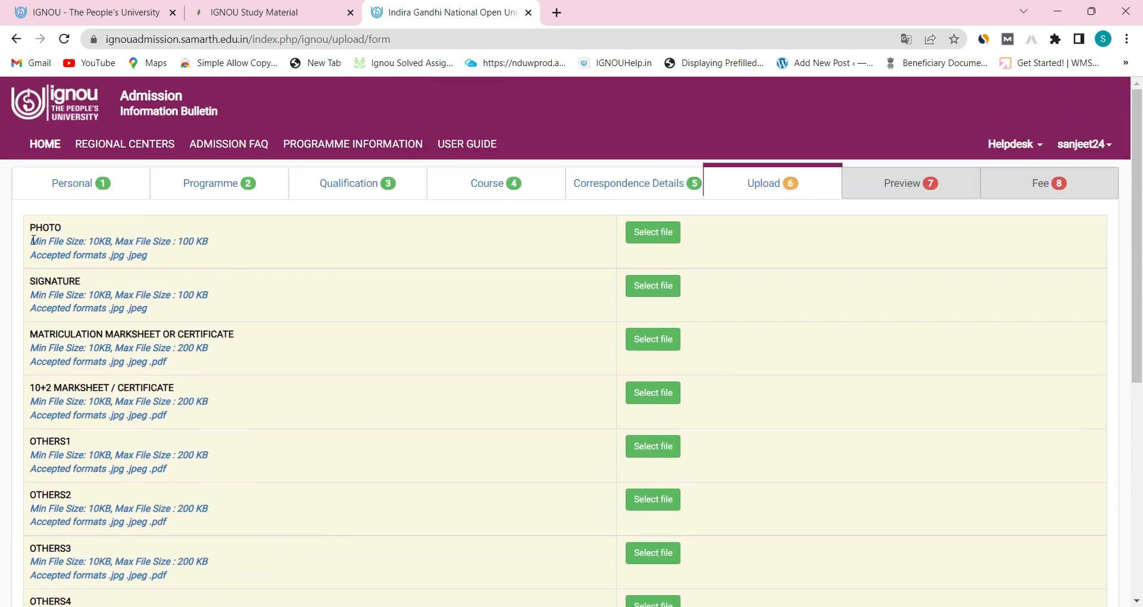
- Upload photo.jpg from the Downloads folder as the applicant's photo
click(638, 238)
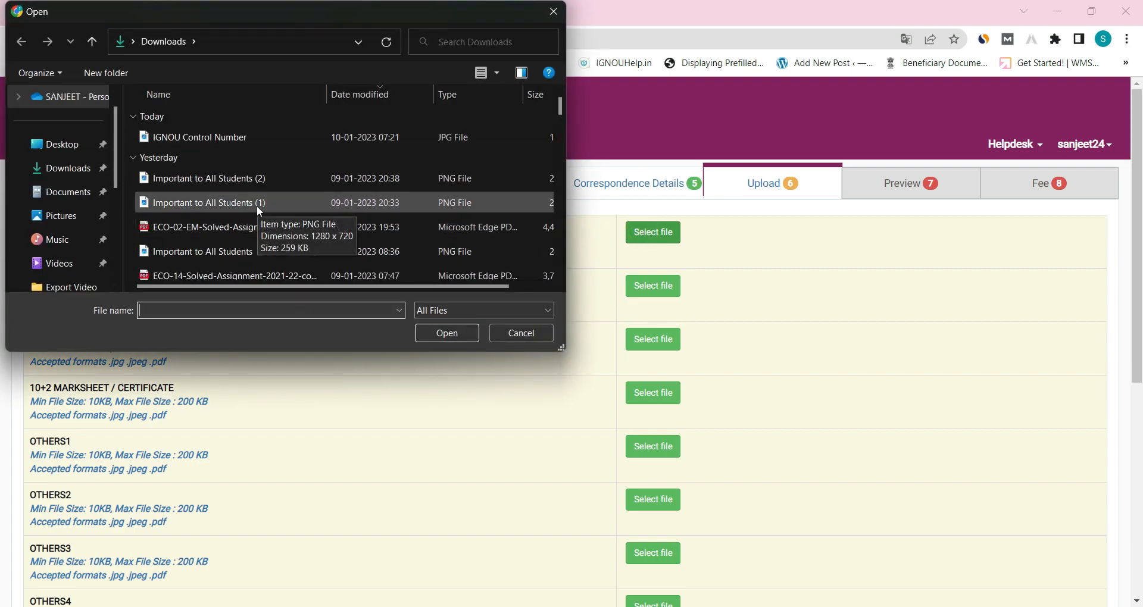
scroll(258, 207, down, 1)
scroll(257, 207, down, 1)
double_click(194, 232)
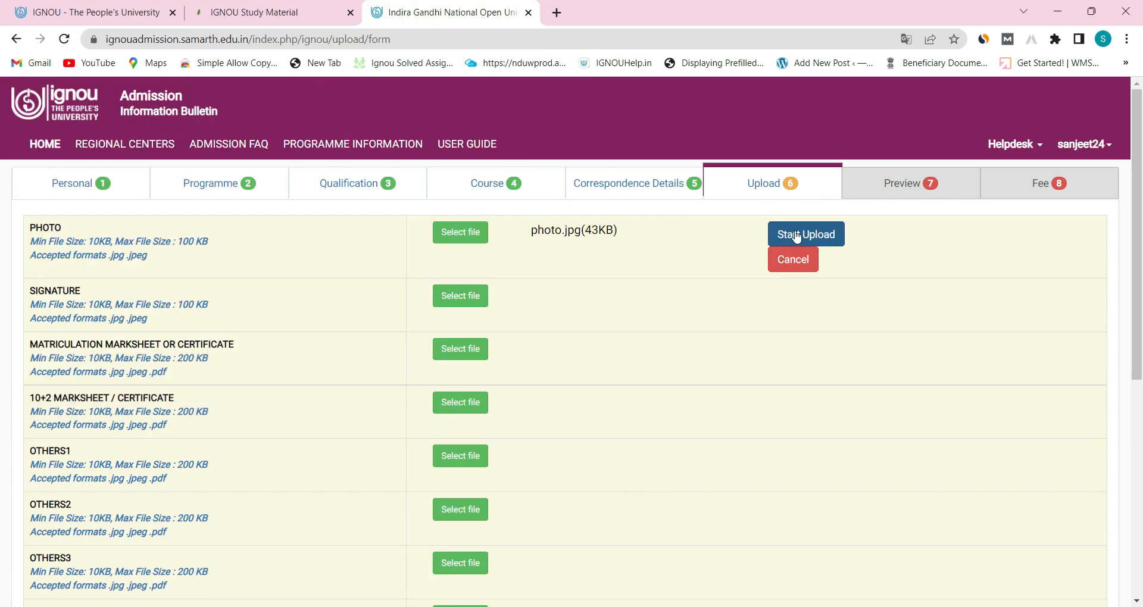
click(796, 236)
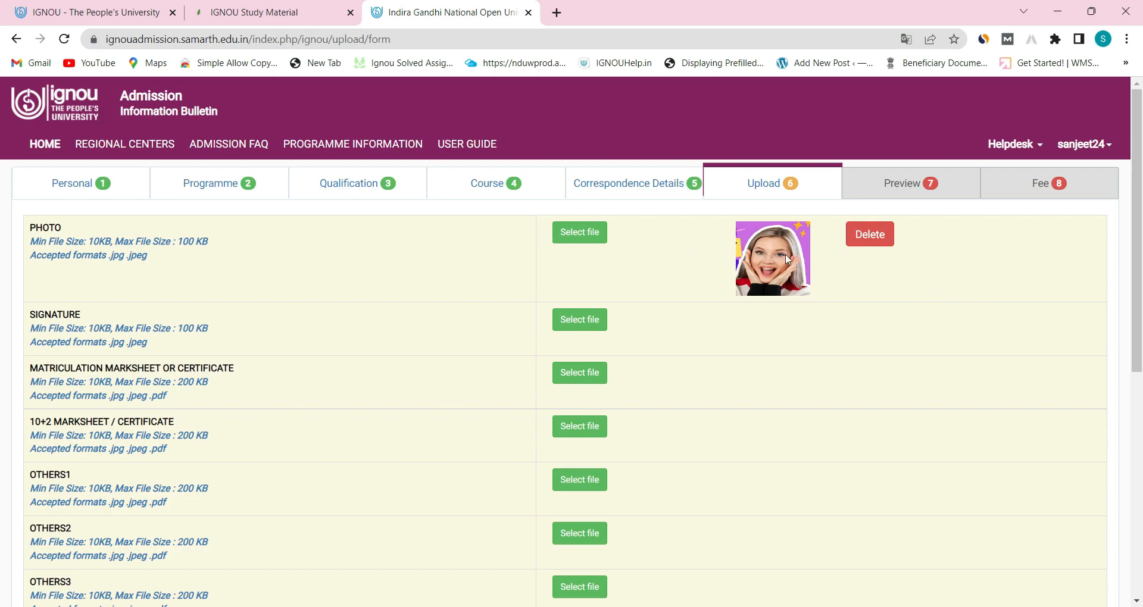
- Upload signature.jpg as the applicant's signature
click(587, 324)
double_click(240, 226)
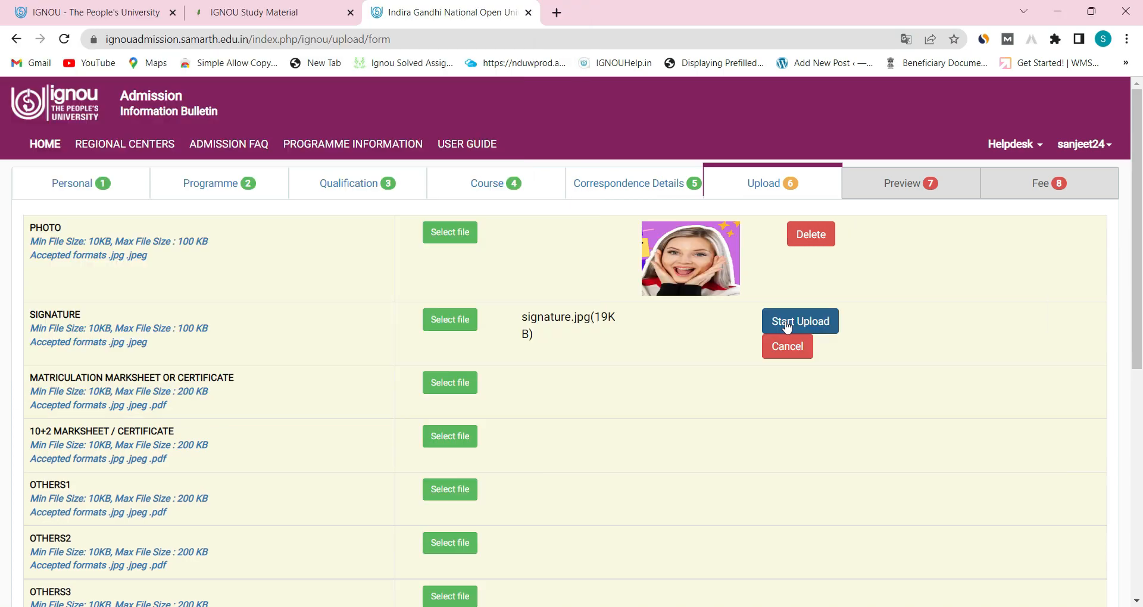
click(731, 317)
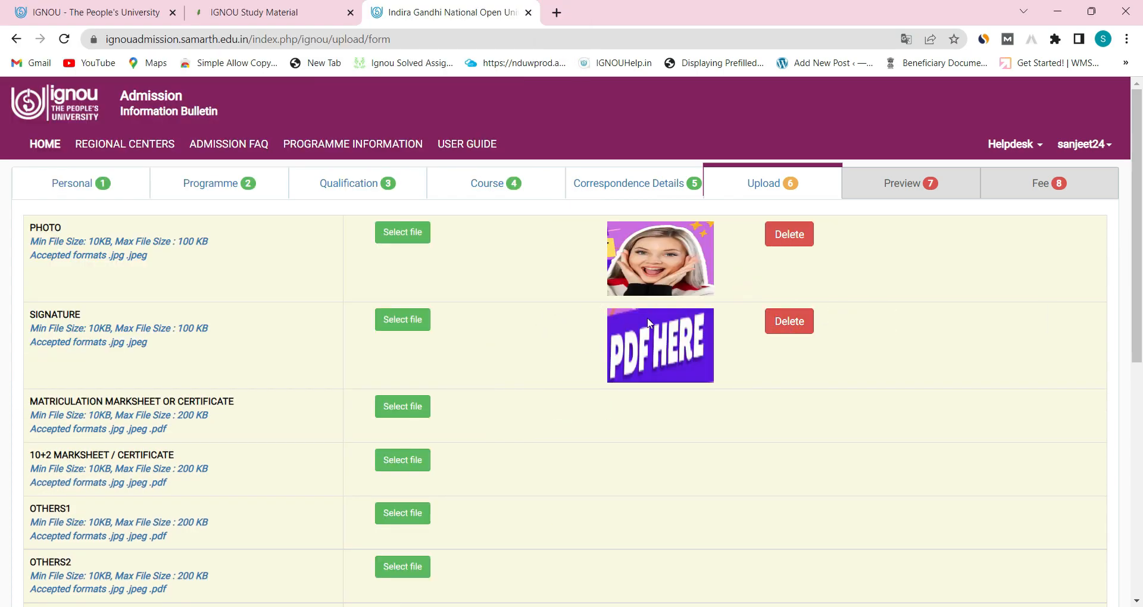
- Upload "IGNOU Solved Assignment PDF (2) copy.jpg" as the matriculation marksheet or certificate
scroll(489, 322, down, 1)
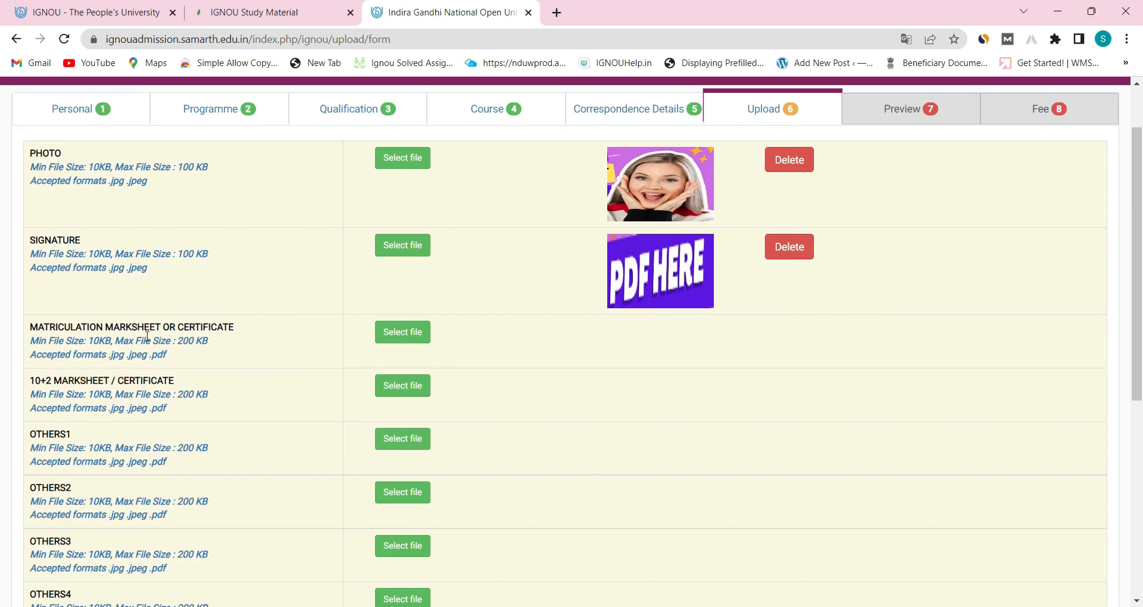
click(405, 338)
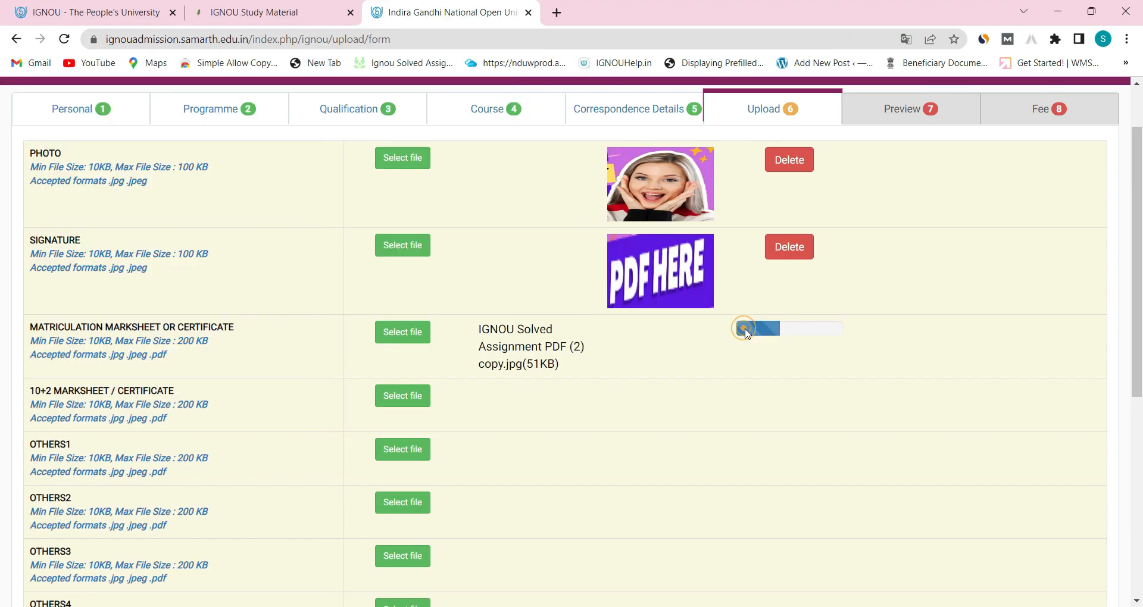
click(746, 331)
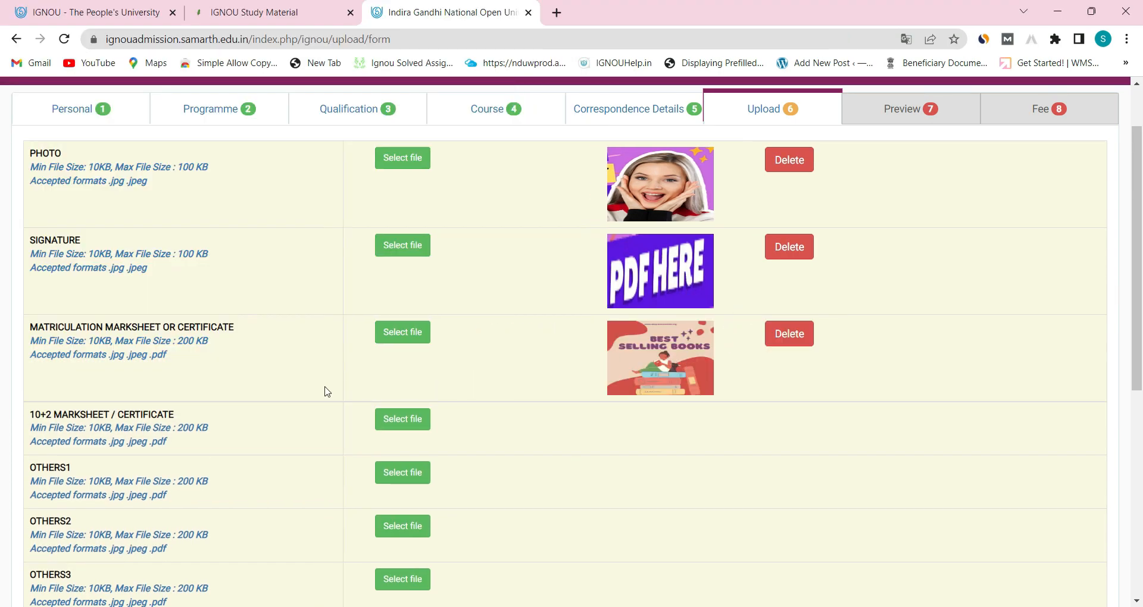
- Upload "IGNOU Solved Assignment PDF (2) copy.jpg" as the 10+2 marksheet / certificate
scroll(120, 386, down, 3)
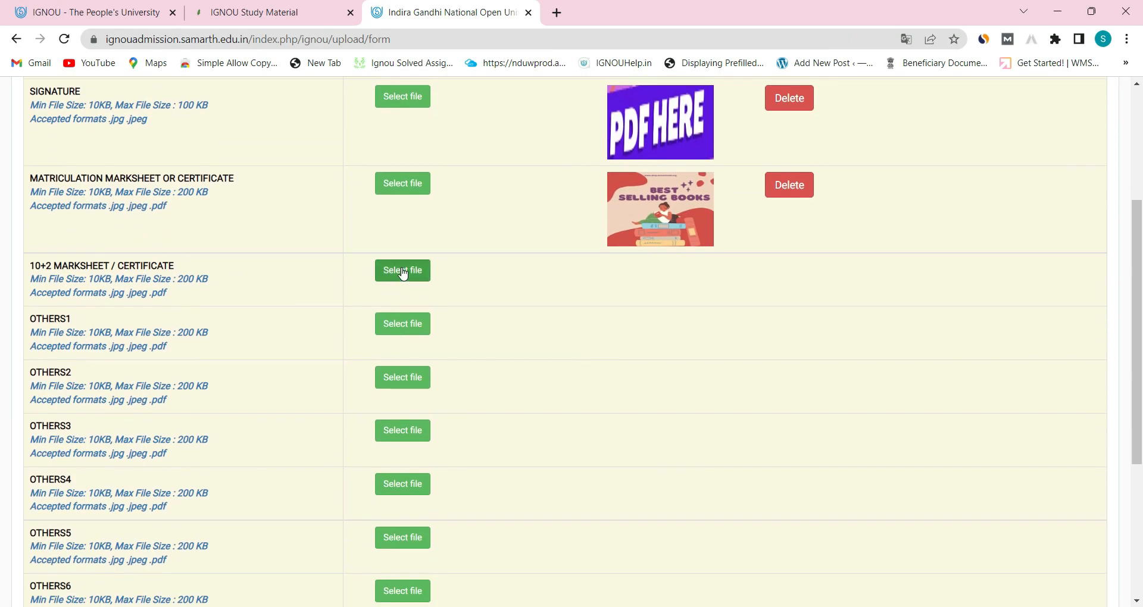
click(398, 271)
double_click(159, 203)
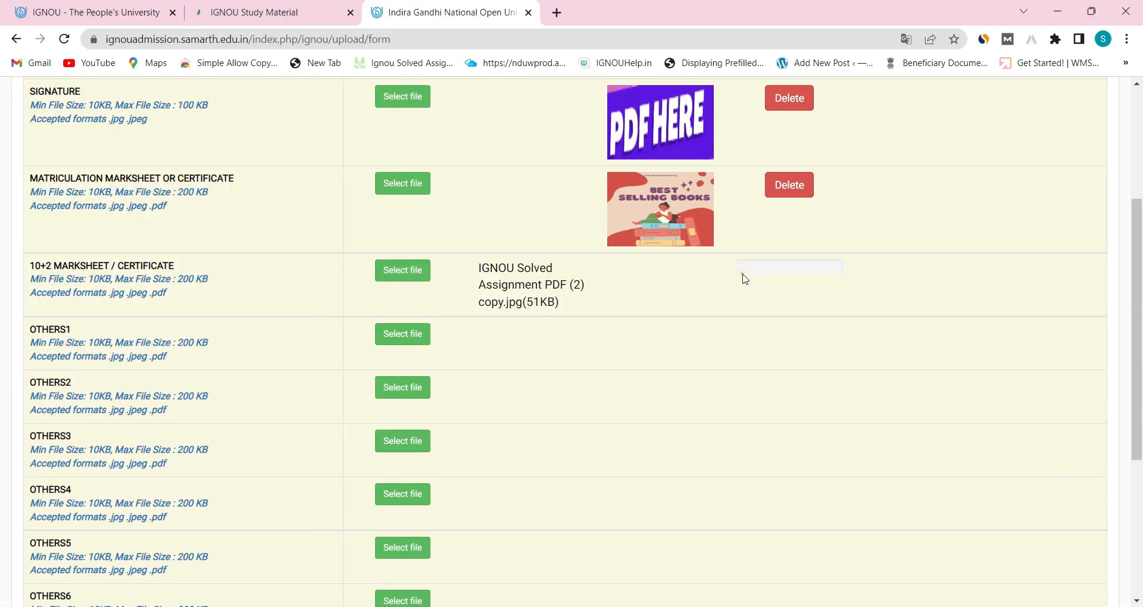
click(743, 273)
- Check the uploaded documents, leave the Others1 to Others8 slots empty and continue to the application preview
scroll(333, 324, up, 4)
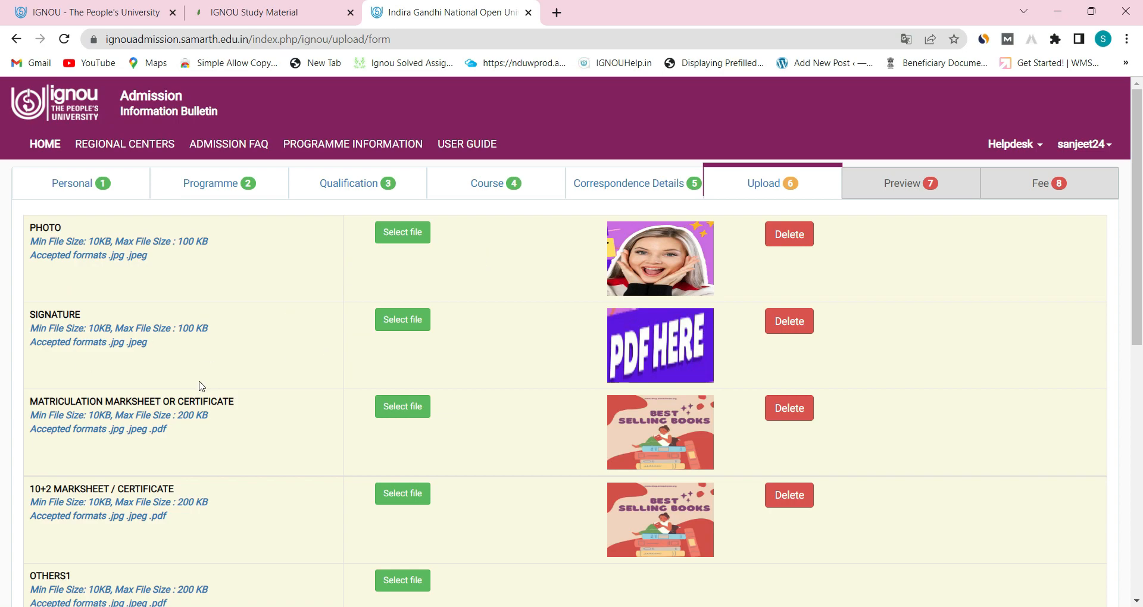
scroll(210, 369, down, 1)
scroll(113, 414, down, 1)
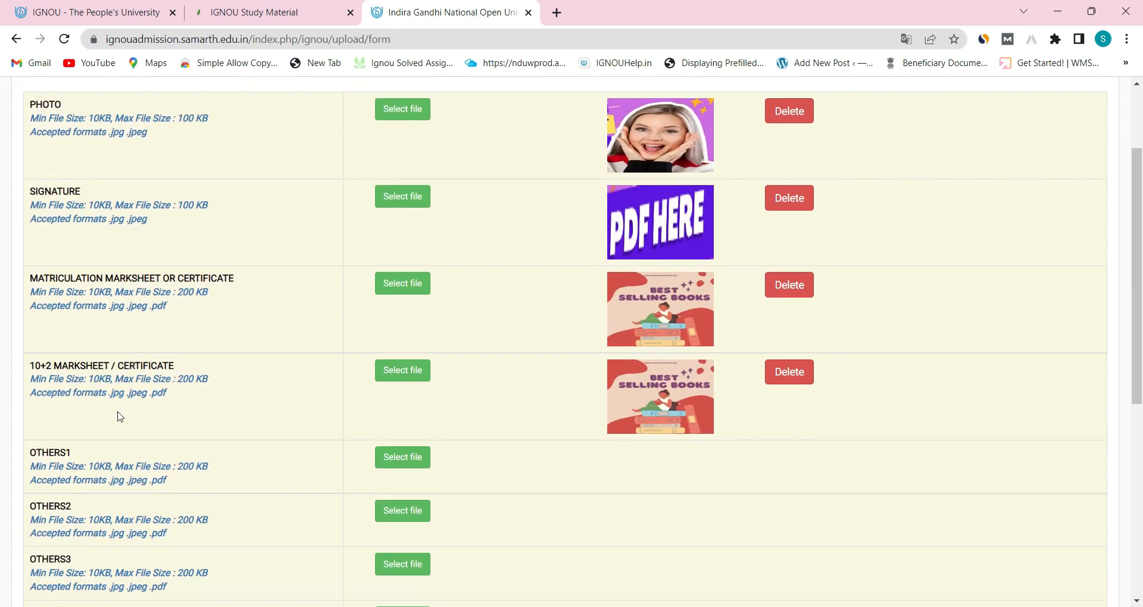
scroll(651, 384, down, 6)
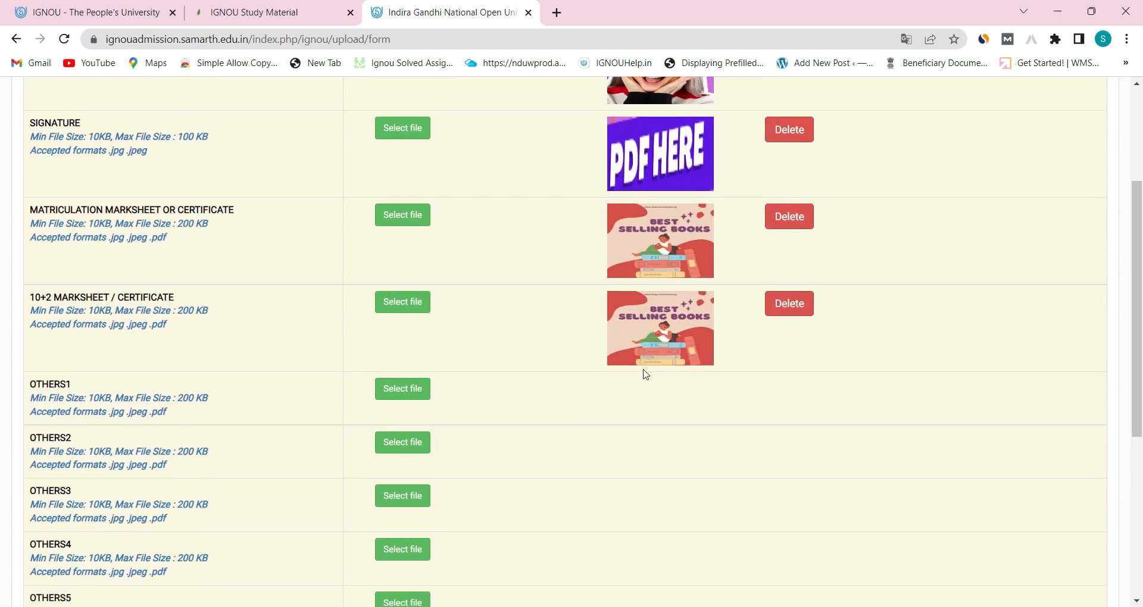
scroll(643, 373, up, 7)
scroll(643, 368, up, 1)
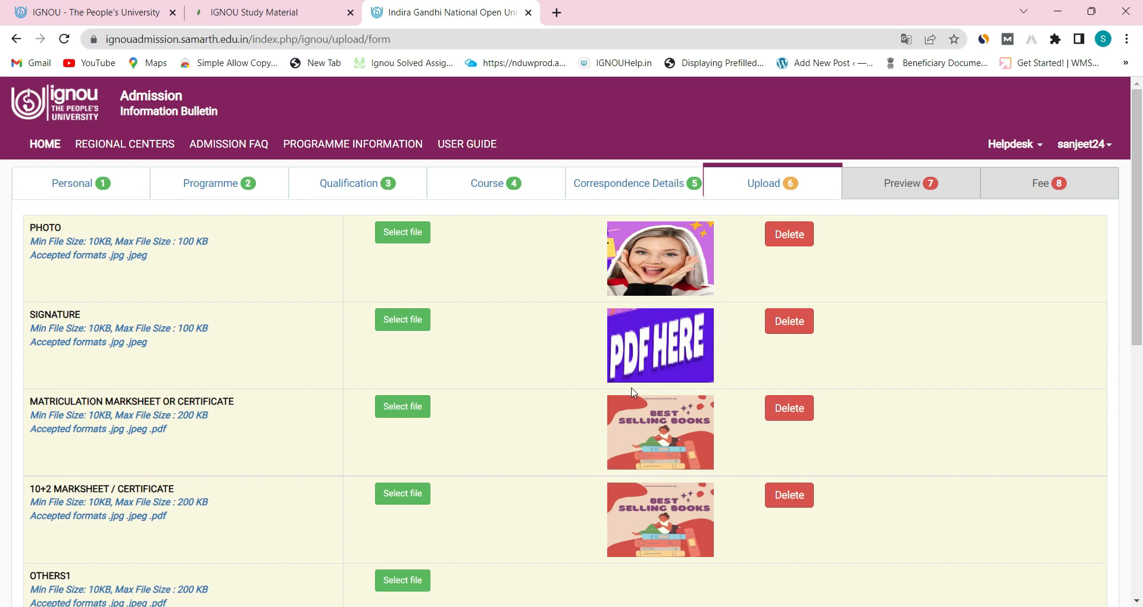
scroll(652, 387, down, 10)
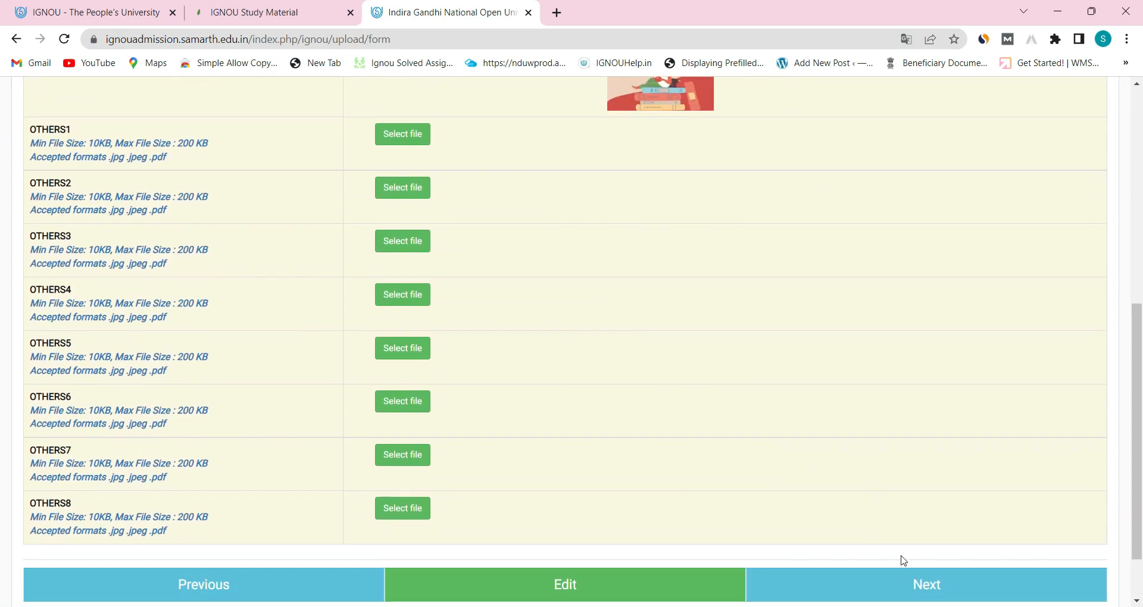
click(929, 516)
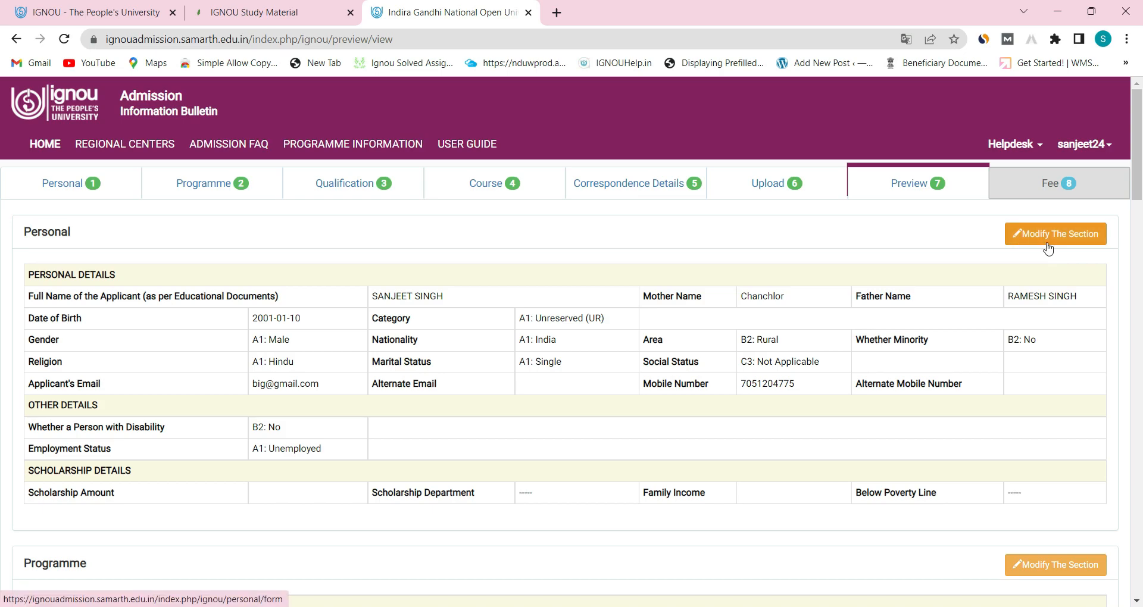
- Review the programme, qualification, correspondence and upload sections of the application preview, along with the fee details
scroll(587, 382, down, 20)
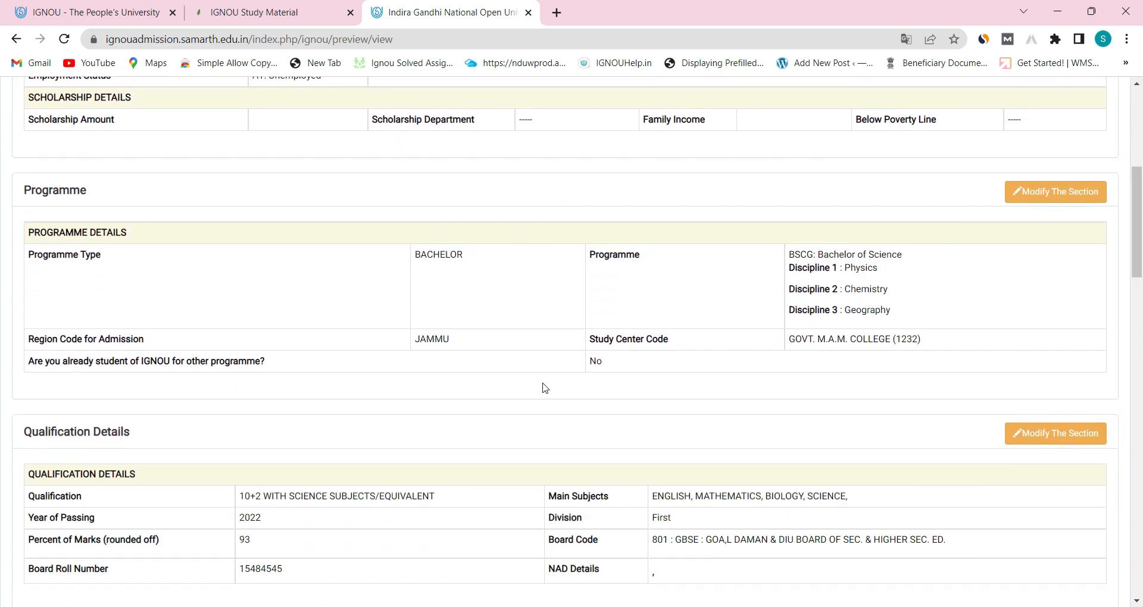
scroll(544, 387, down, 5)
scroll(1012, 319, up, 4)
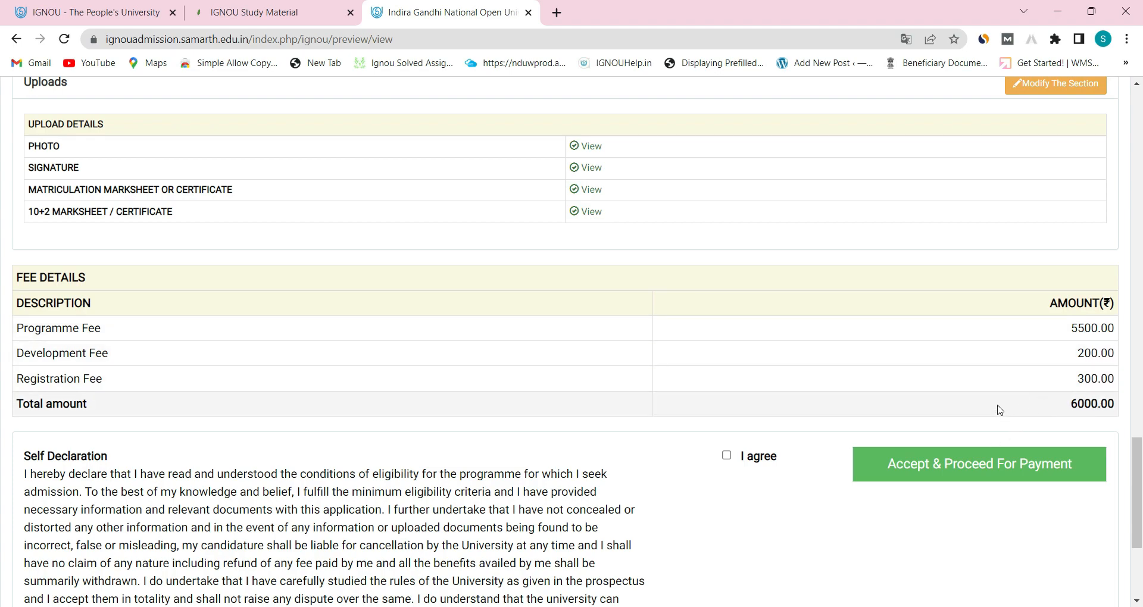
scroll(370, 334, up, 7)
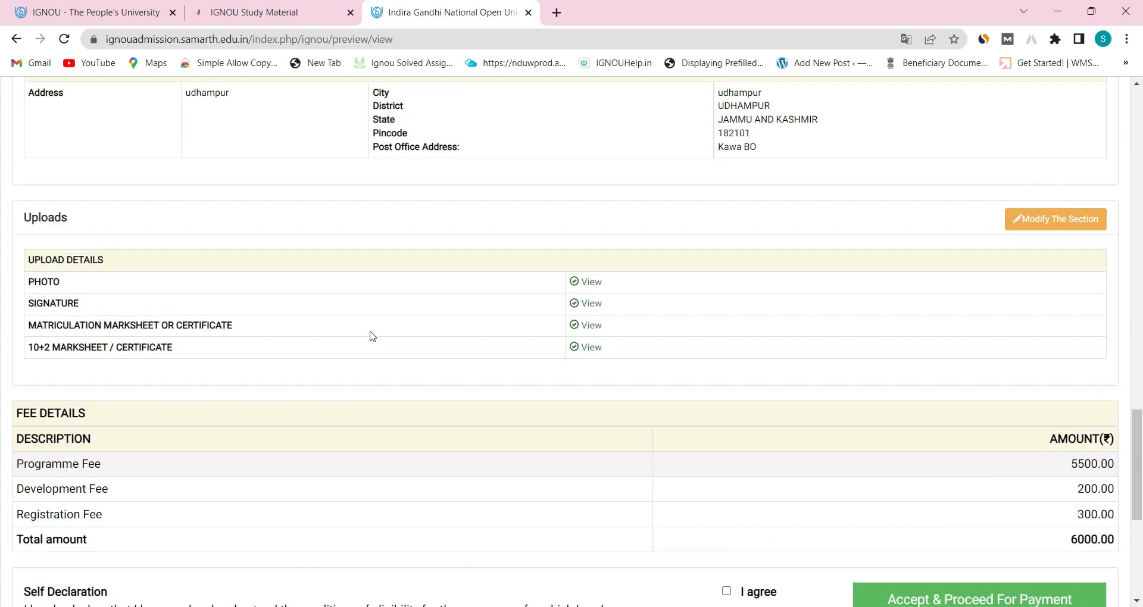
scroll(370, 335, down, 9)
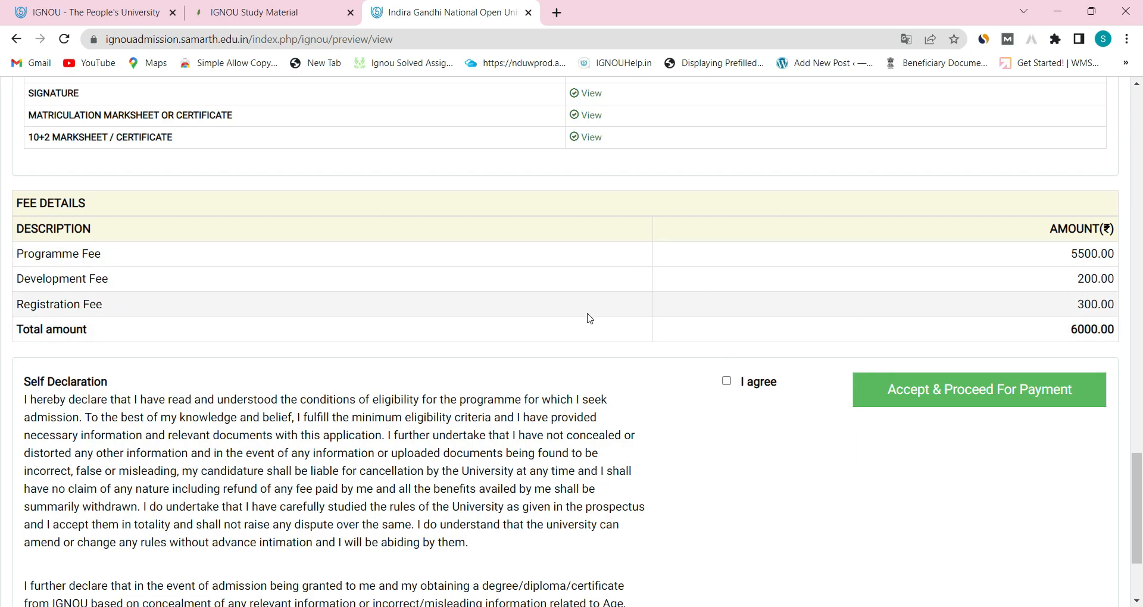
- Agree to the self declaration, proceed to payment and confirm the final submission of the application
click(727, 381)
scroll(835, 373, down, 3)
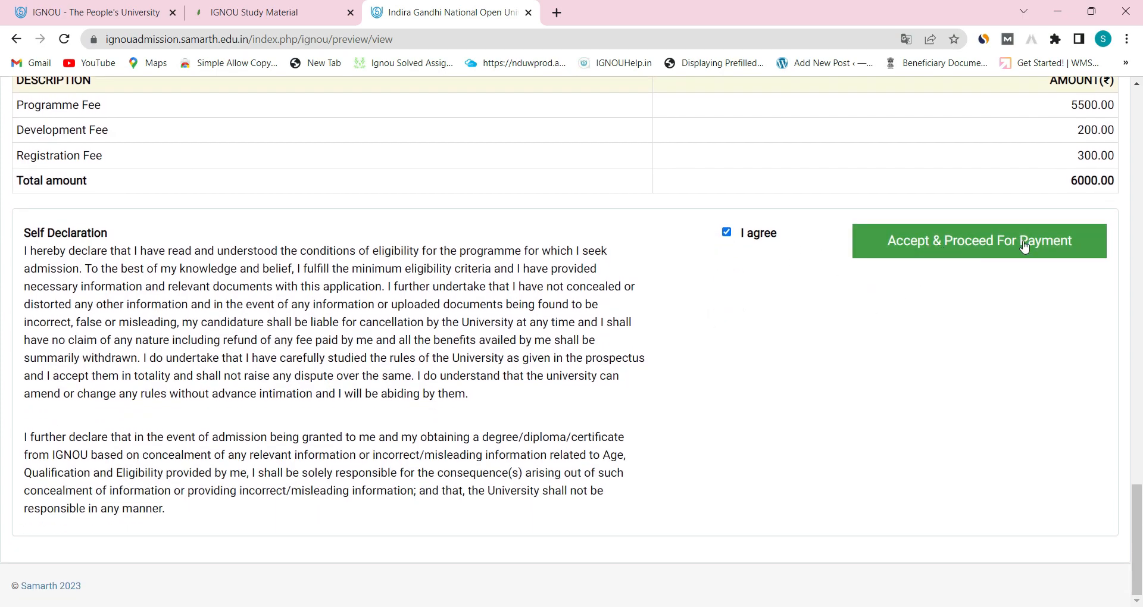
click(953, 238)
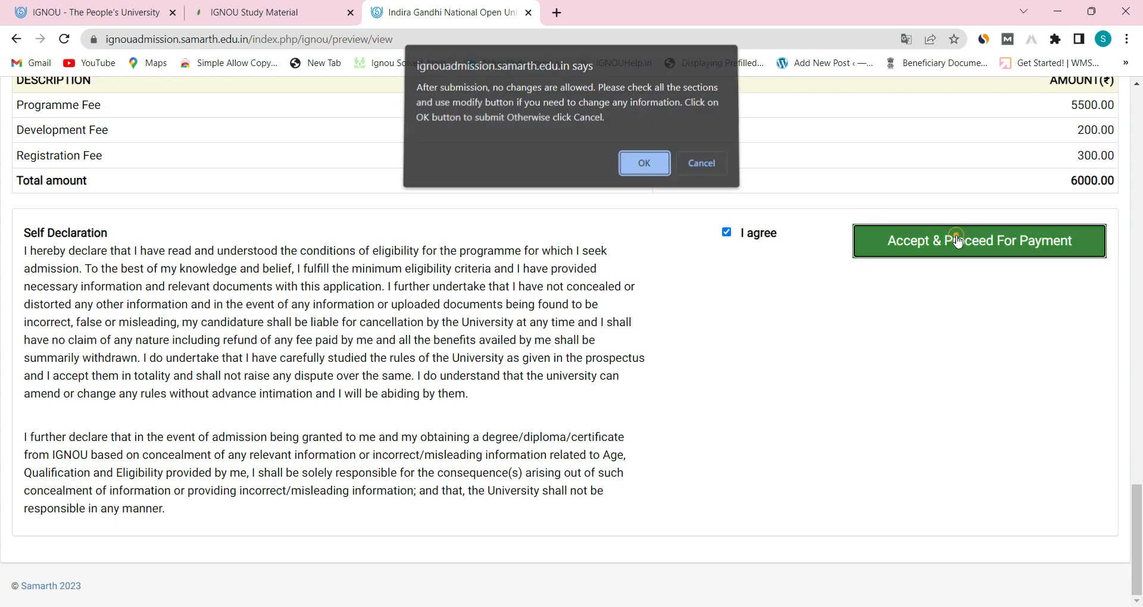
click(641, 168)
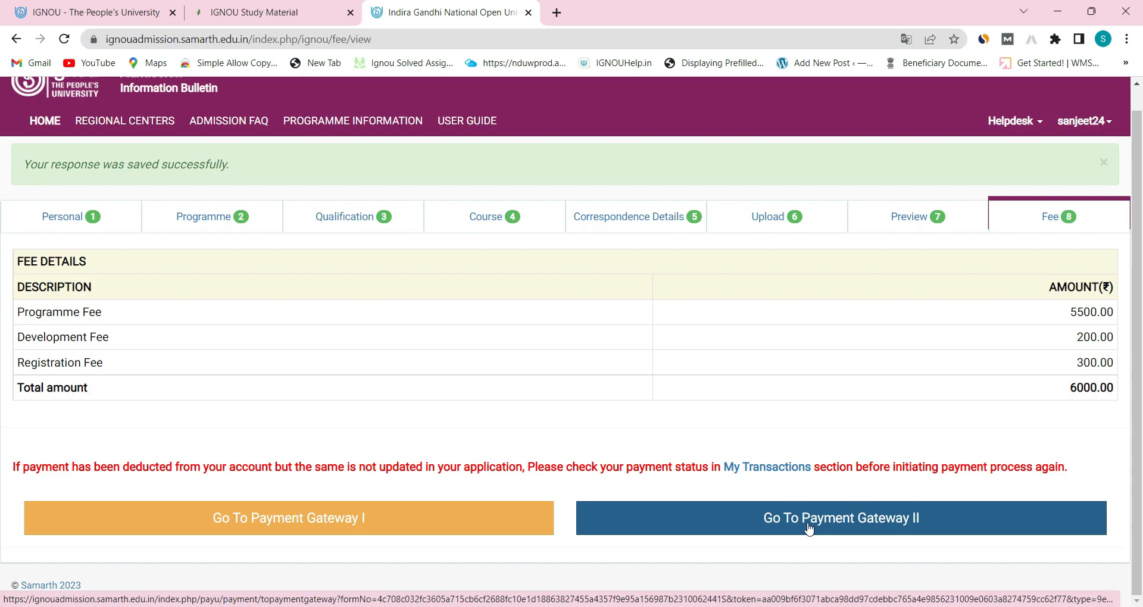
- Open Payment Gateway II for the admission fee and choose Net Banking as the payment method
click(873, 519)
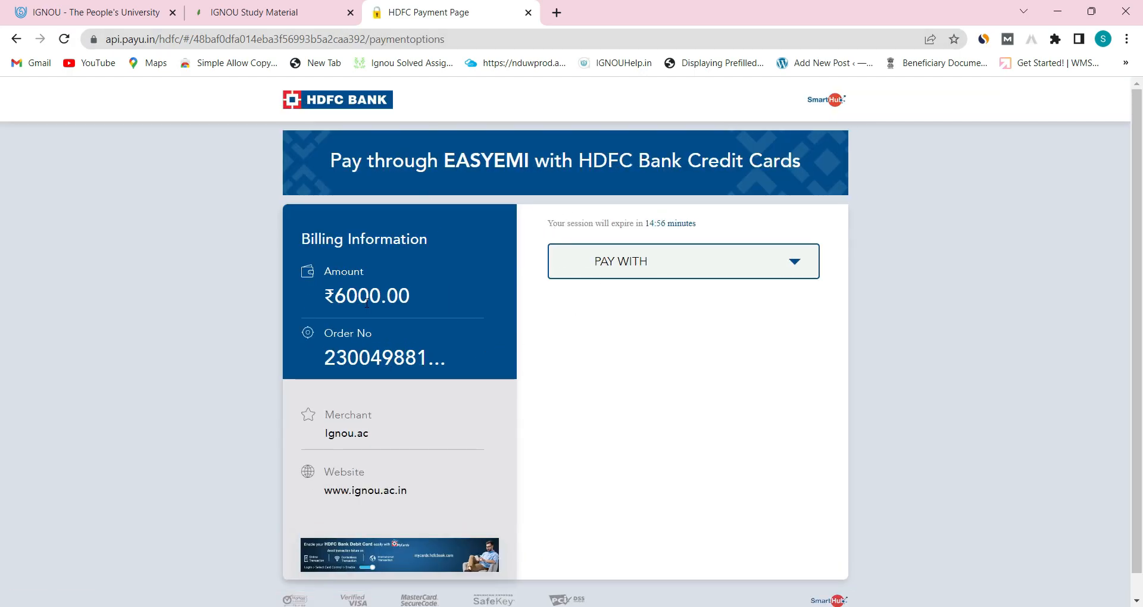
click(639, 262)
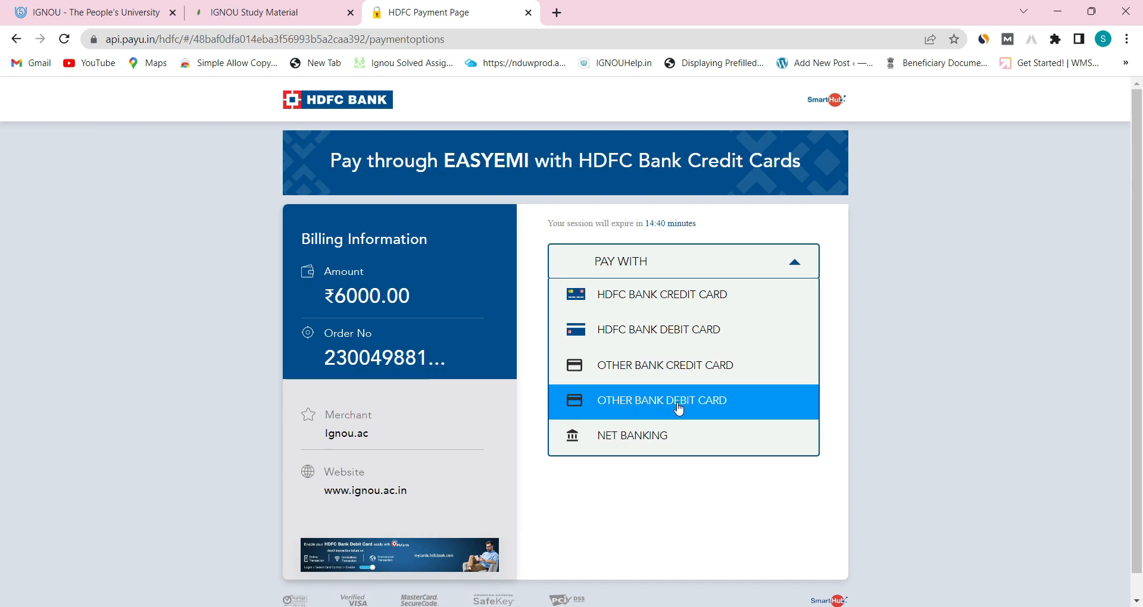
click(625, 439)
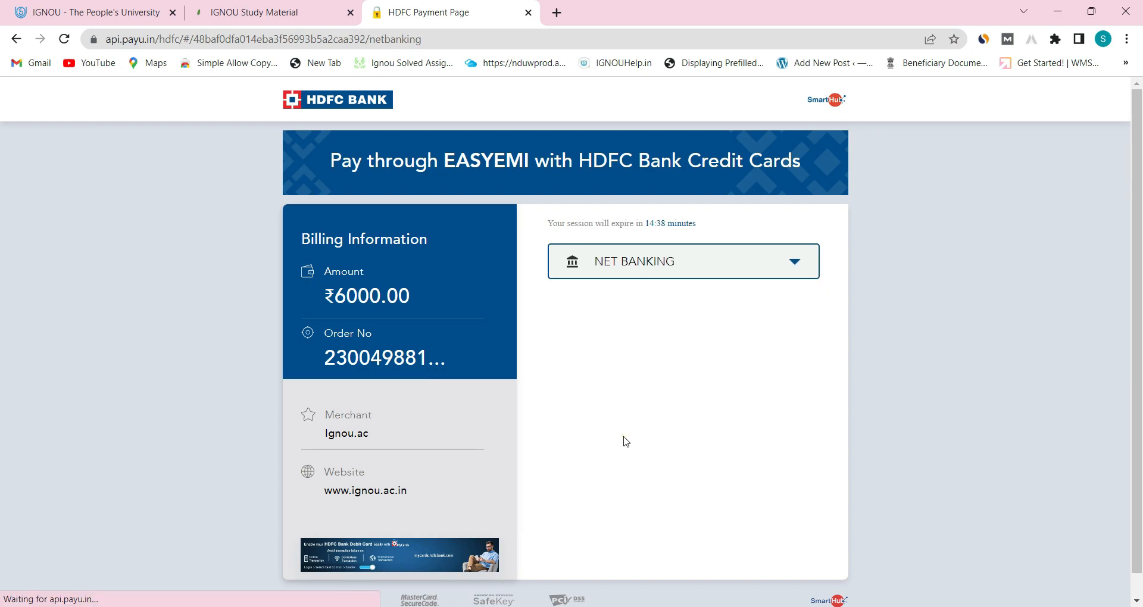
- Examine the billing information and the banks offered for net banking on the payment page
scroll(613, 411, down, 5)
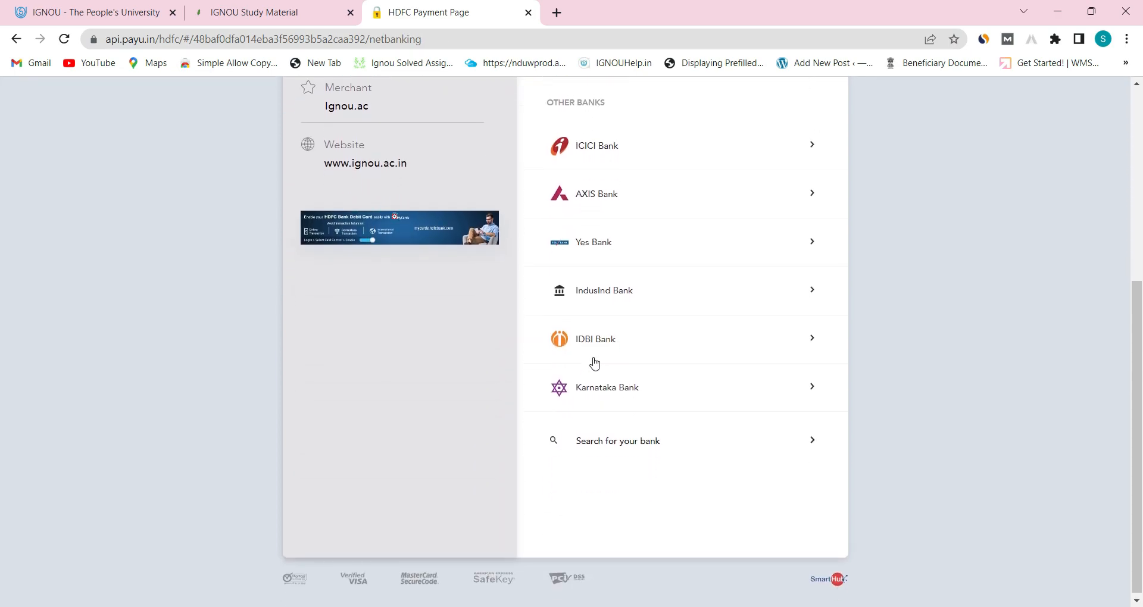
scroll(594, 362, up, 5)
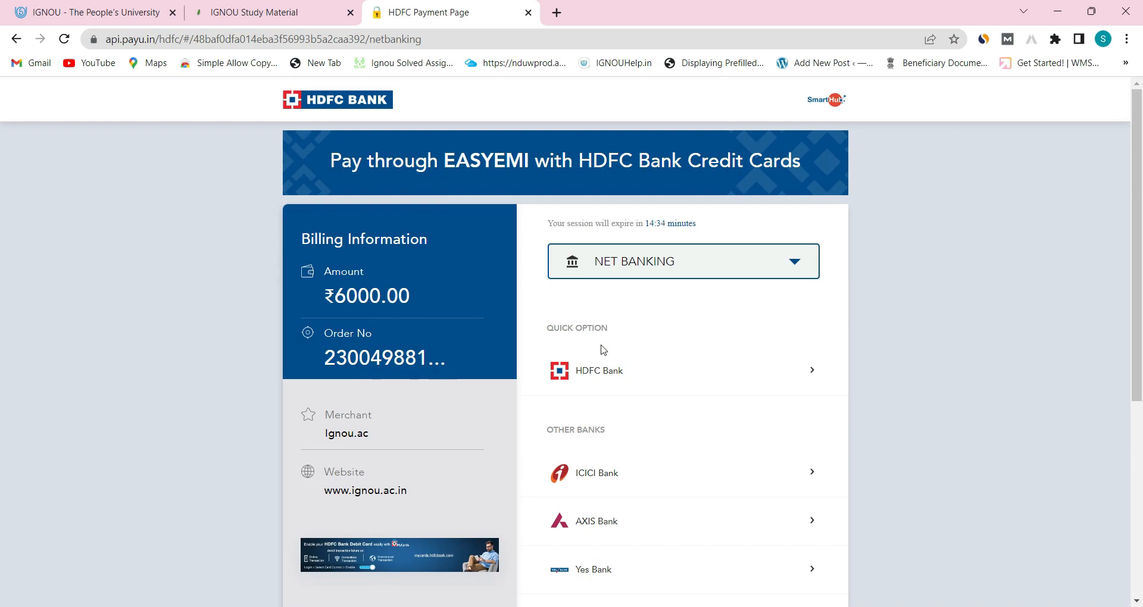
scroll(596, 340, down, 5)
scroll(590, 330, up, 5)
scroll(383, 268, down, 5)
scroll(381, 266, up, 5)
scroll(378, 304, down, 5)
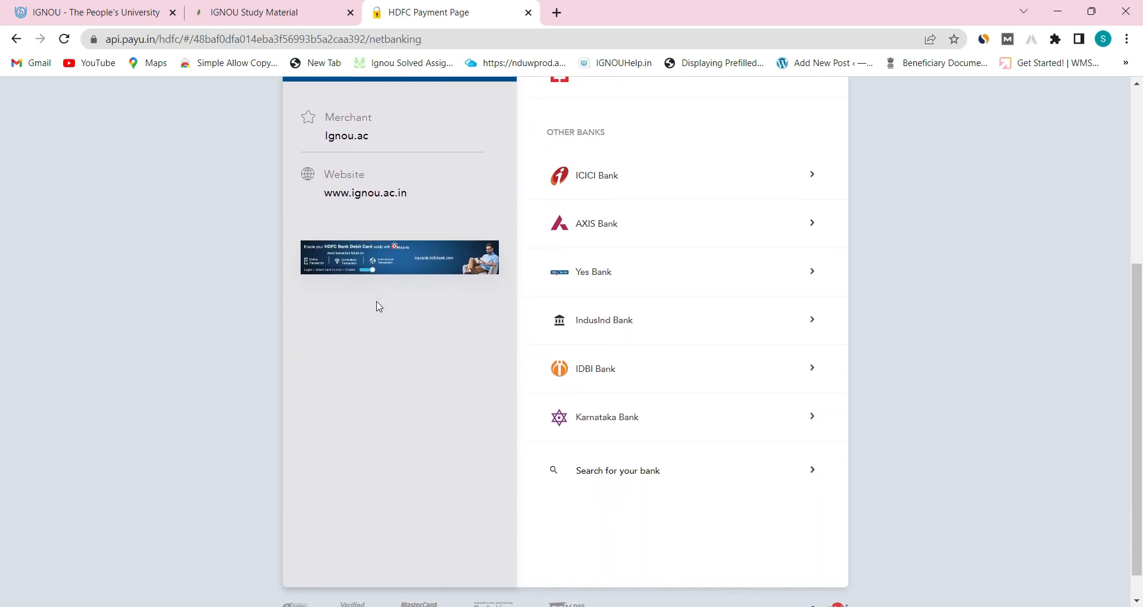
scroll(379, 306, up, 5)
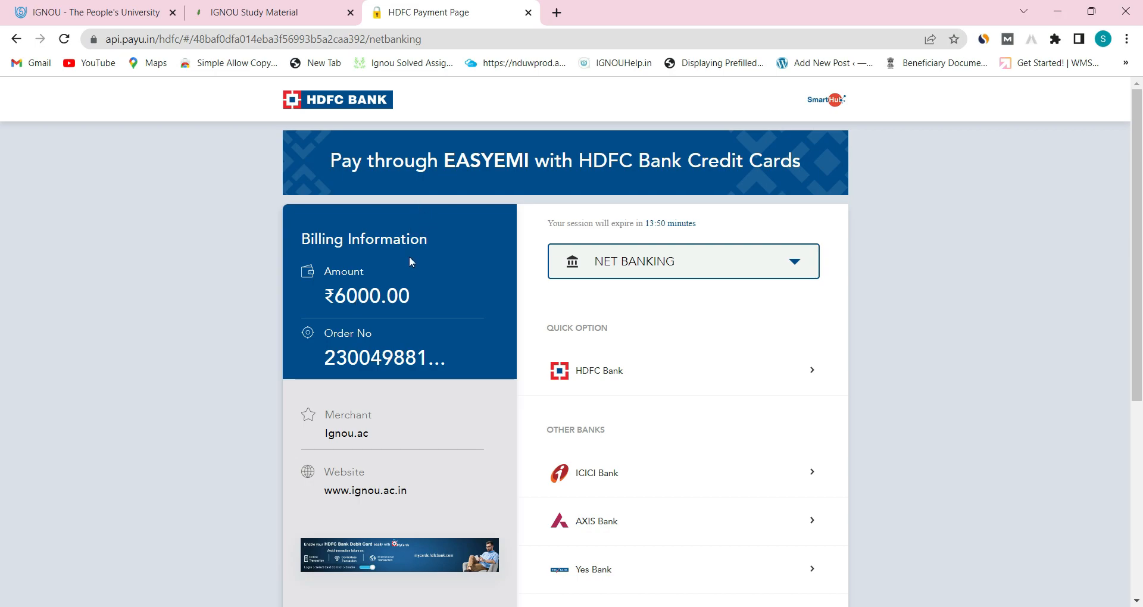
scroll(401, 356, down, 4)
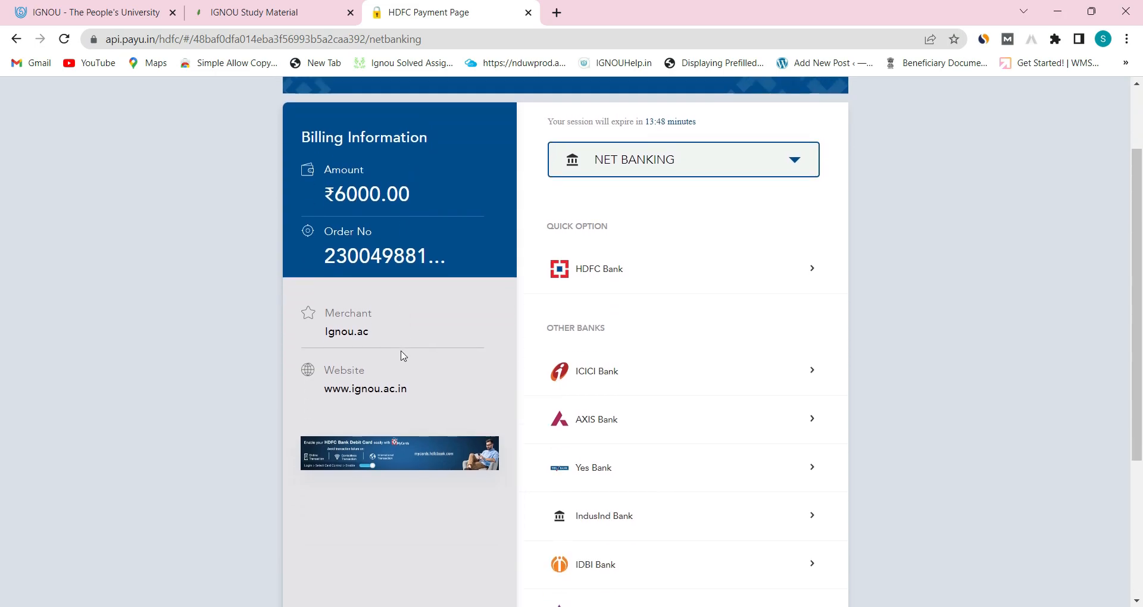
scroll(403, 356, down, 2)
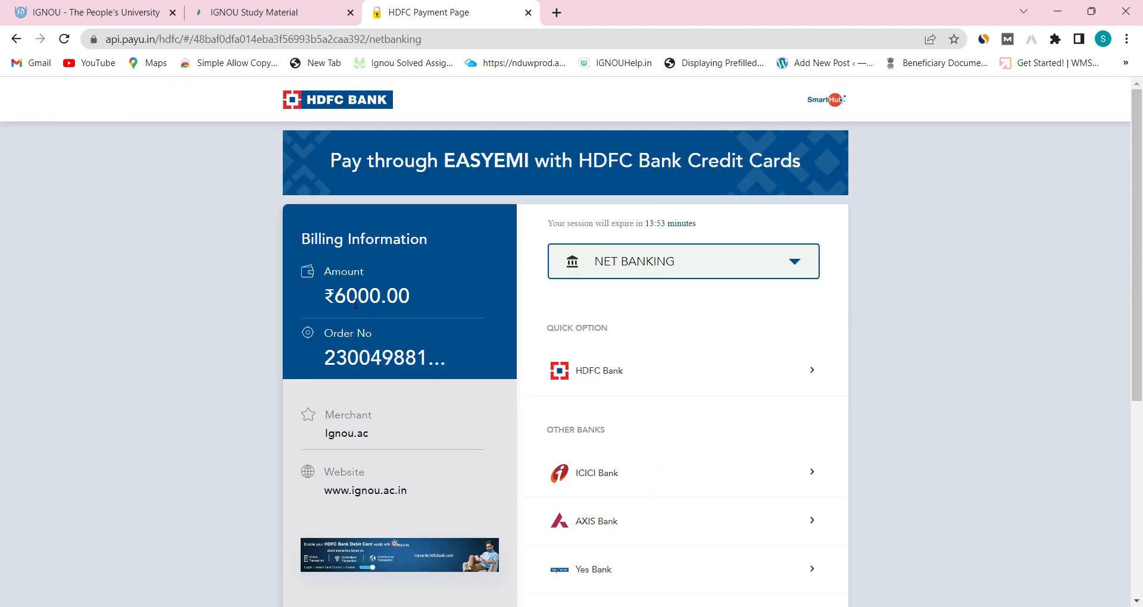